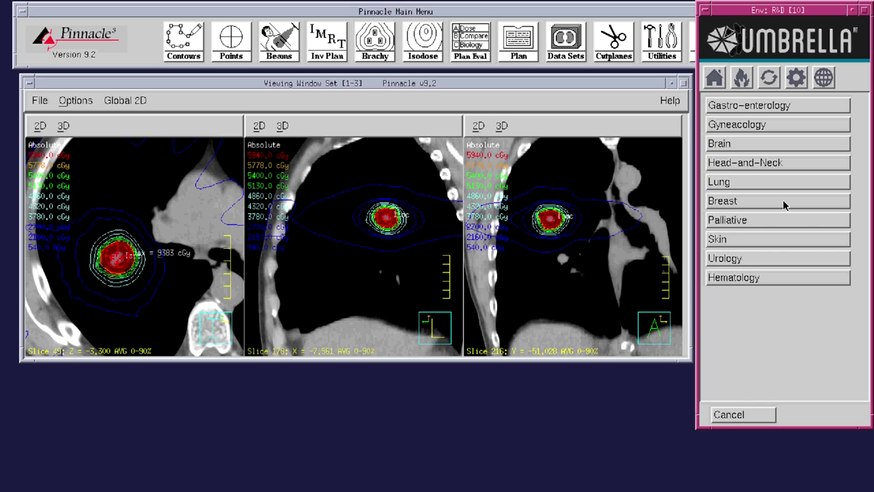
- Close the Umbrella panel and relaunch it with the Start Umbrella HotScript from Utilities > Scripting
{"action": "left_click", "coordinate": [749, 417]}
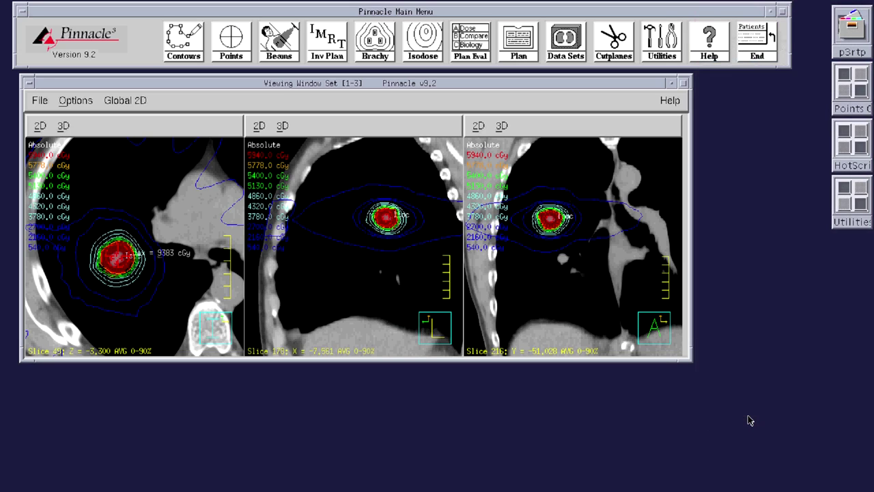
{"action": "left_click", "coordinate": [659, 50]}
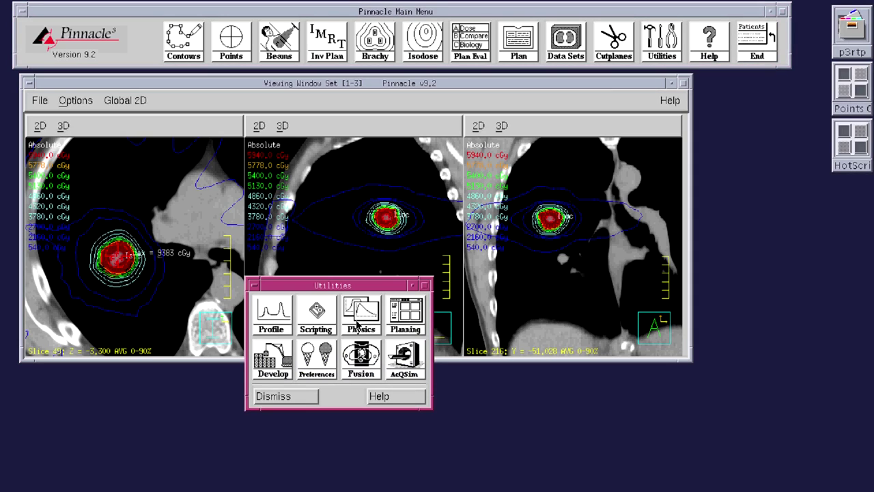
{"action": "left_click", "coordinate": [321, 324]}
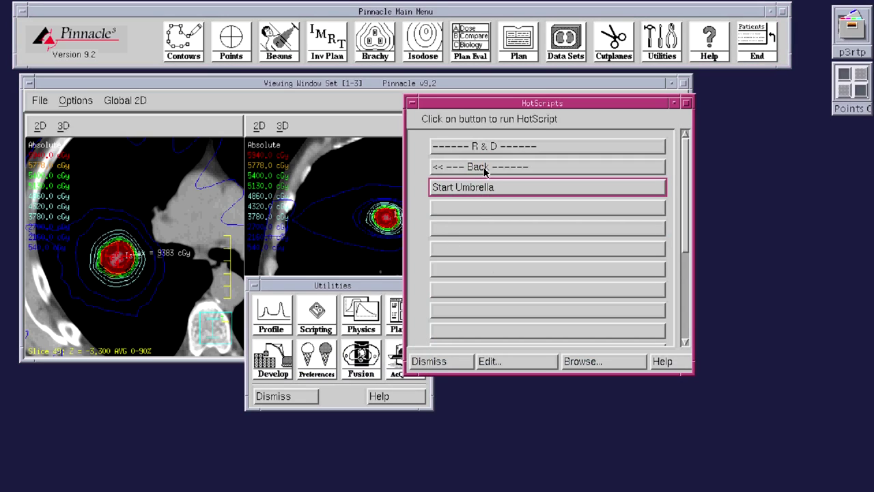
{"action": "left_click", "coordinate": [488, 189]}
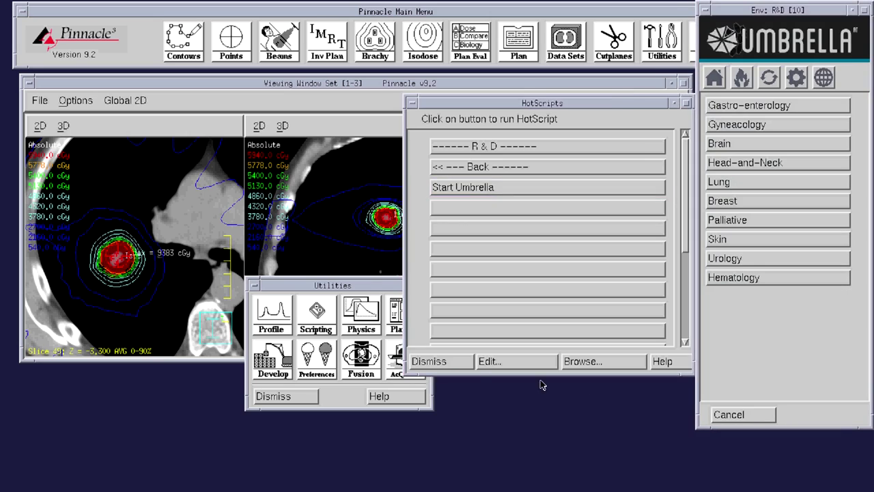
{"action": "left_click", "coordinate": [455, 364]}
{"action": "left_click", "coordinate": [285, 396]}
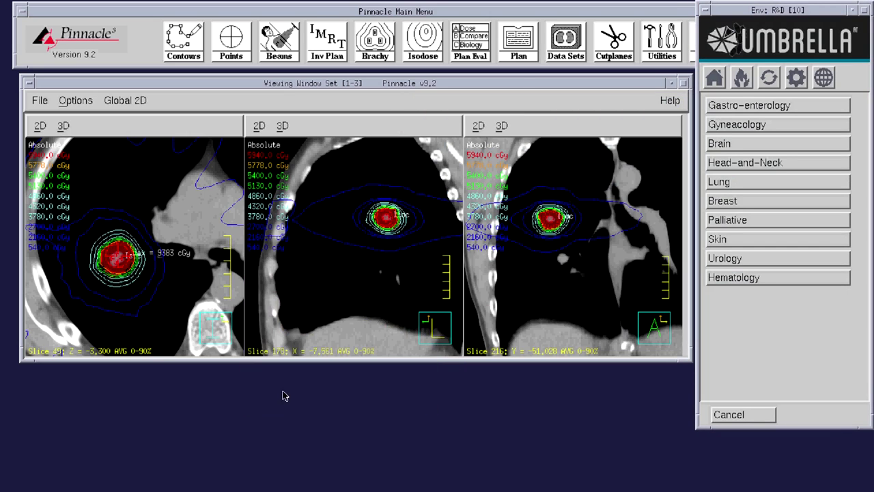
- Tour the Hot Tools, R&V Sync and Physics panels, then open Lung > LON53
{"action": "left_click", "coordinate": [750, 82]}
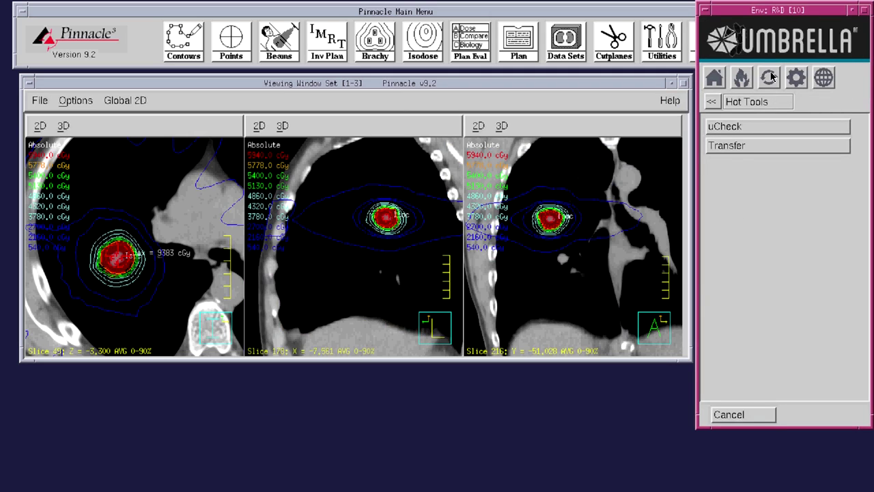
{"action": "left_click", "coordinate": [771, 78]}
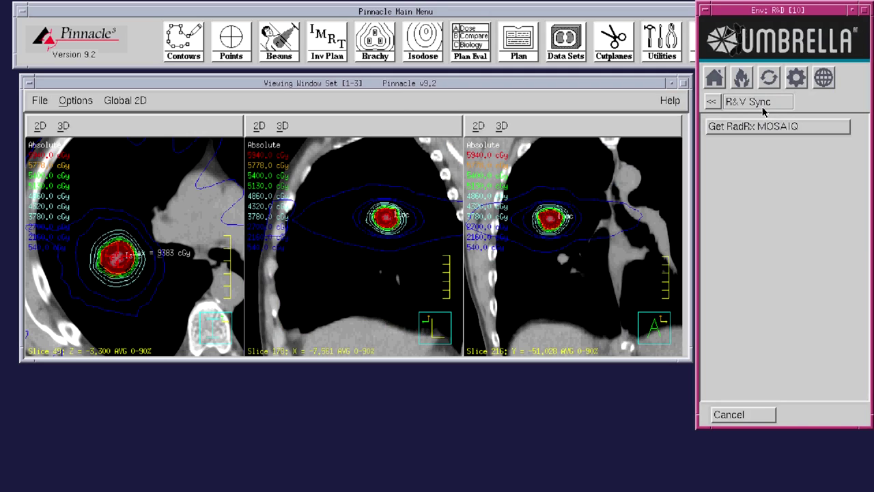
{"action": "left_click", "coordinate": [795, 79]}
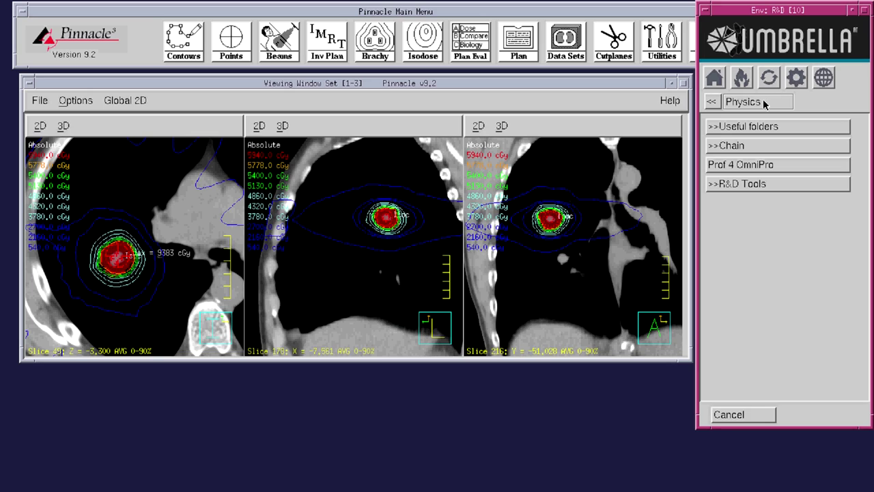
{"action": "left_click", "coordinate": [719, 85]}
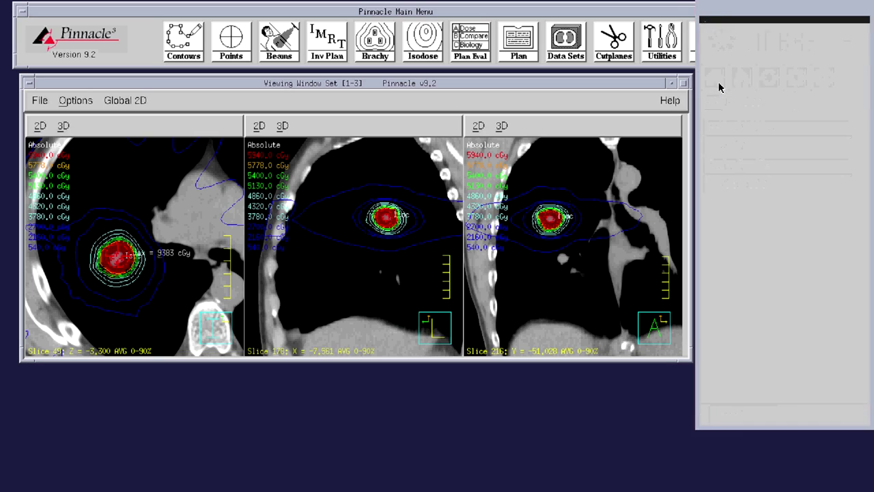
{"action": "left_click", "coordinate": [761, 184]}
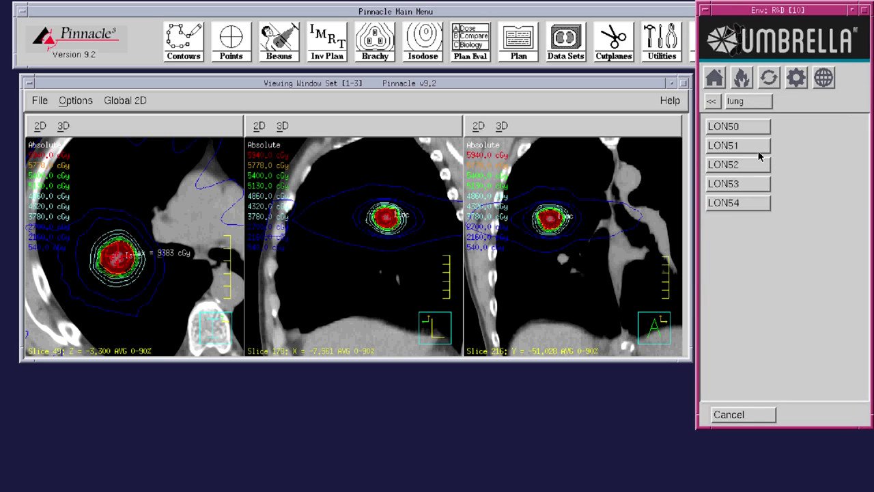
{"action": "left_click", "coordinate": [758, 184]}
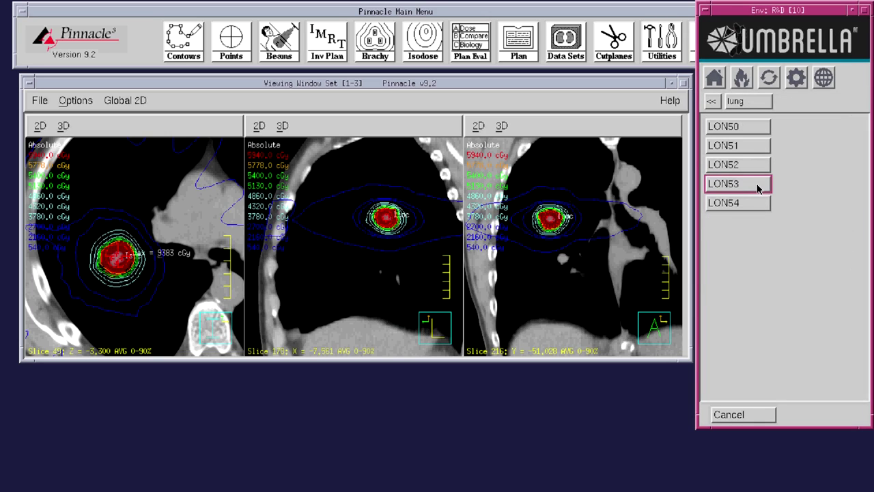
- Load LON53's IMRT scripts in the panel and view Initialize CT's 'init ROI & POI' script in the web admin
{"action": "left_click", "coordinate": [756, 127]}
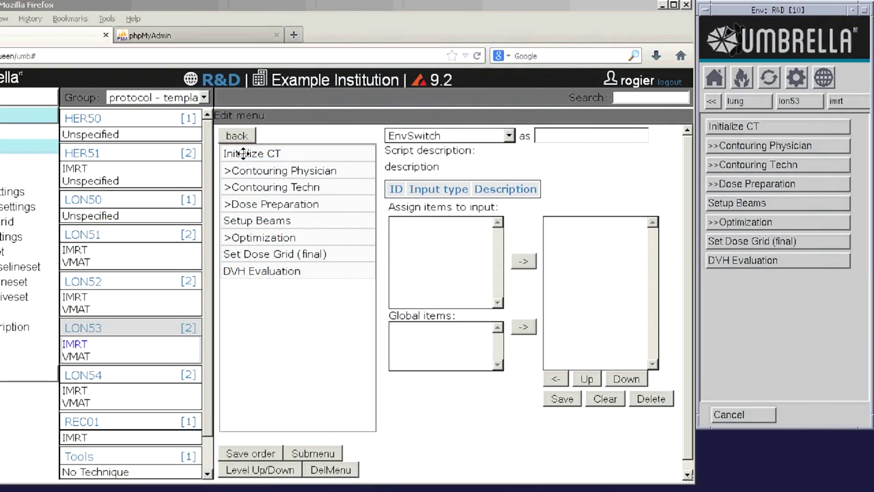
{"action": "left_click", "coordinate": [243, 153]}
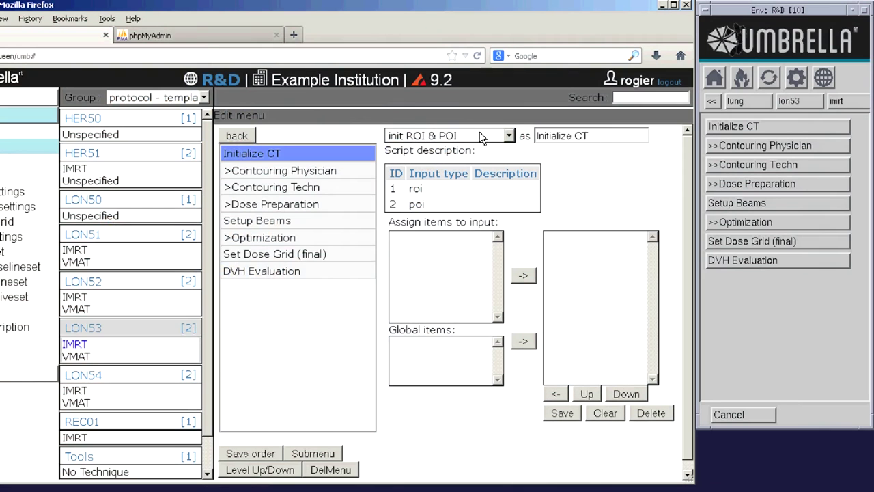
- Browse Initialize CT's script list without changing it and check the structures on its roi input
{"action": "left_click", "coordinate": [505, 135]}
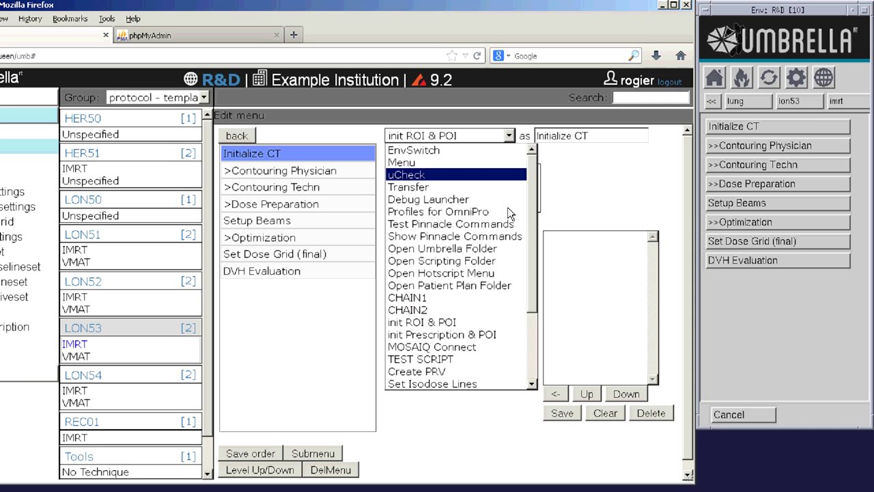
{"action": "scroll", "coordinate": [507, 207], "scroll_direction": "down", "scroll_amount": 2}
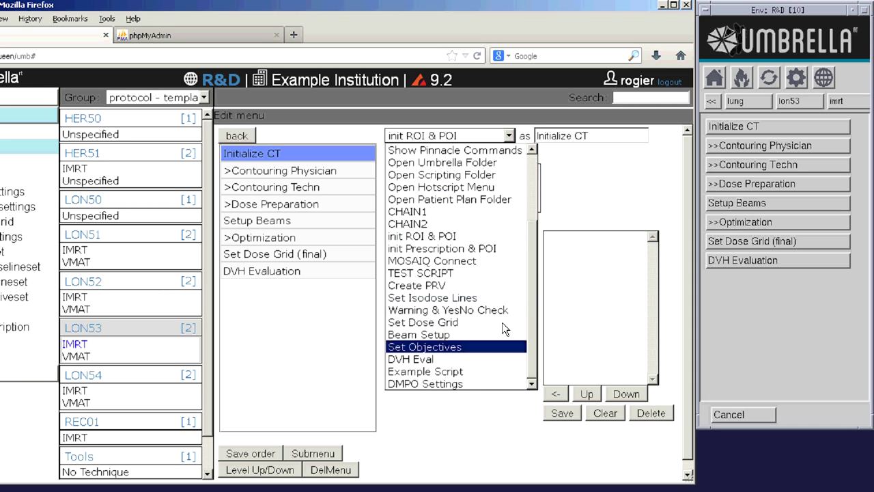
{"action": "scroll", "coordinate": [502, 322], "scroll_direction": "up", "scroll_amount": 1}
{"action": "left_click", "coordinate": [614, 171]}
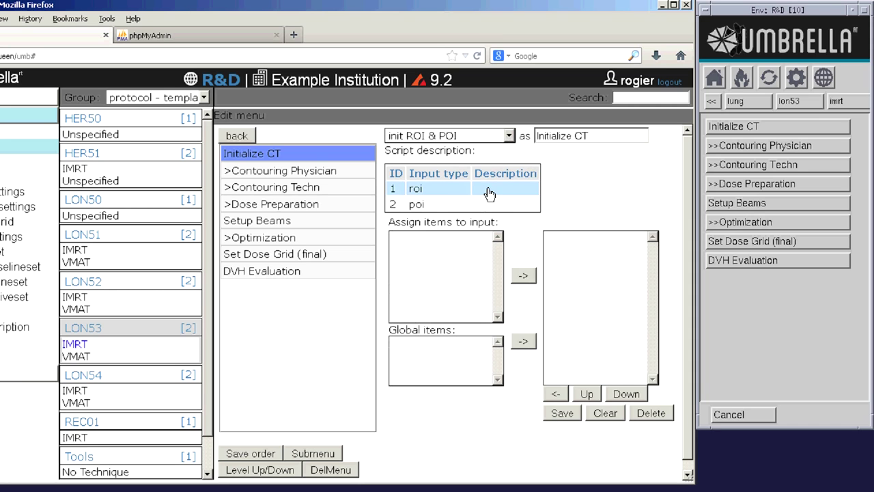
{"action": "left_click", "coordinate": [451, 193]}
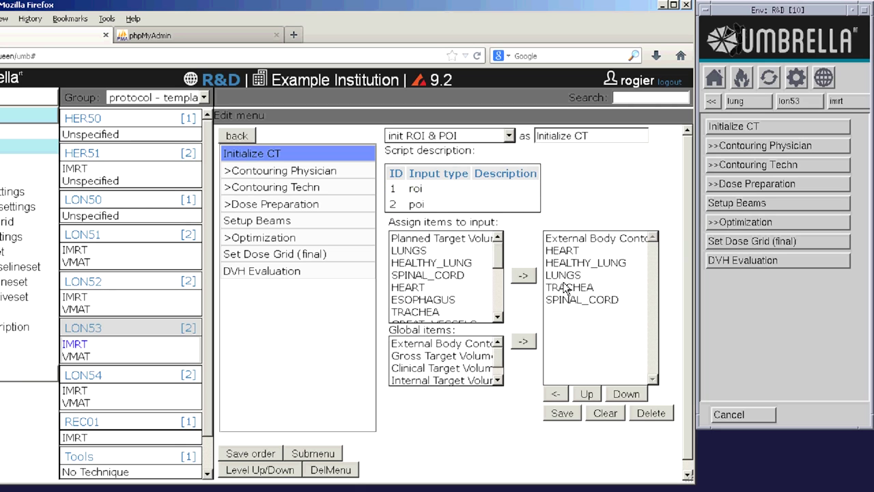
- Inspect Initialize ROIs in Contouring Physician, then drag DVH Evaluation up to third place
{"action": "left_click", "coordinate": [313, 172]}
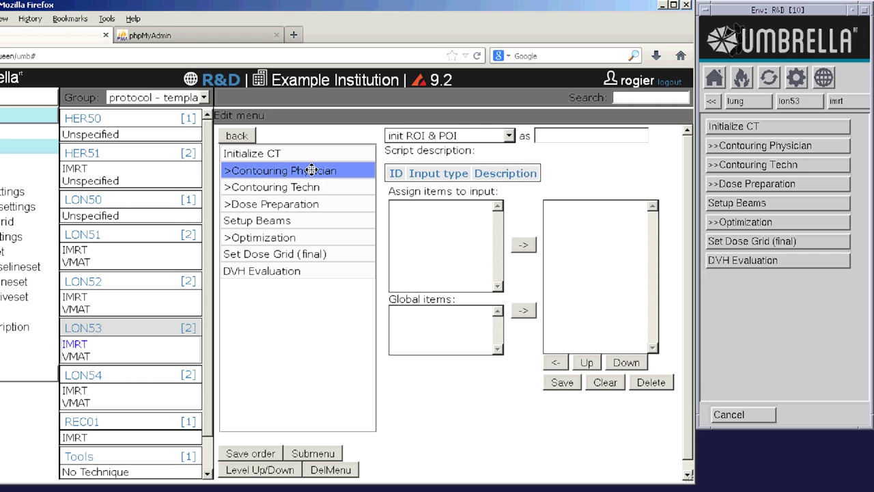
{"action": "double_click", "coordinate": [311, 171]}
{"action": "left_click", "coordinate": [287, 153]}
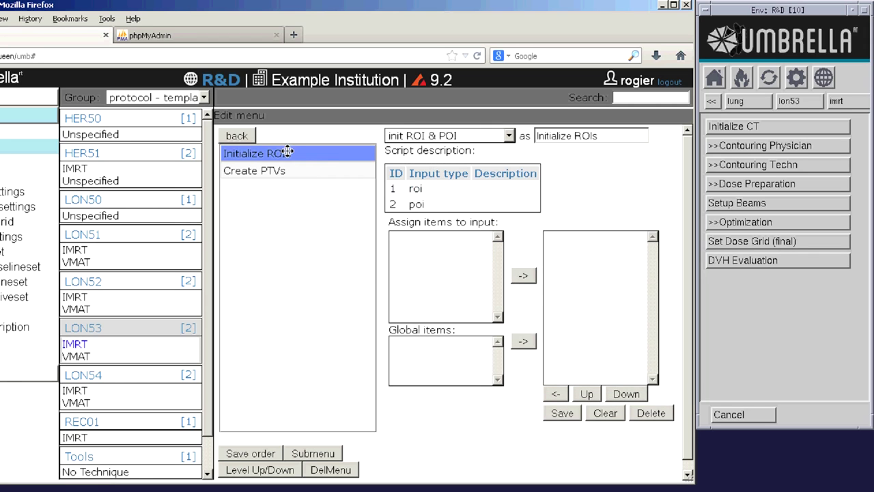
{"action": "left_click", "coordinate": [414, 189]}
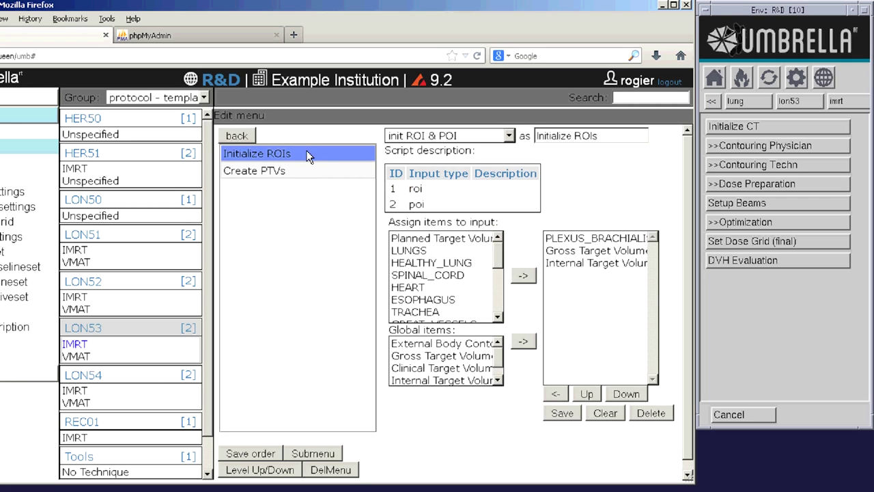
{"action": "left_click", "coordinate": [237, 136]}
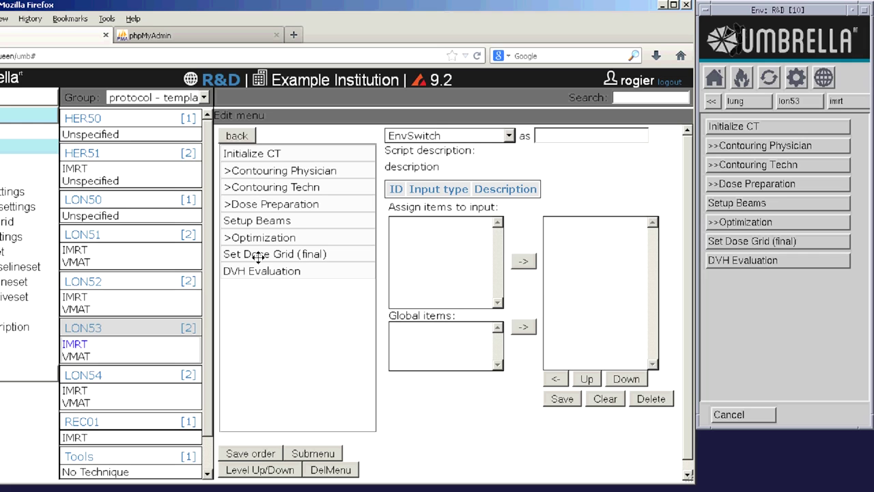
{"action": "left_click_drag", "start_coordinate": [258, 270], "coordinate": [257, 193]}
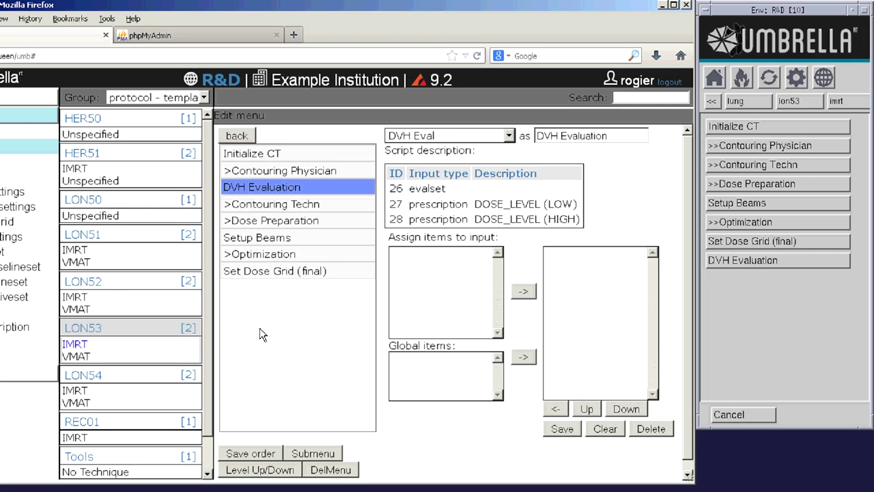
- Save the order, refresh Pinnacle's IMRT list to see DVH Evaluation third, then drag it back to the bottom
{"action": "left_click", "coordinate": [254, 456]}
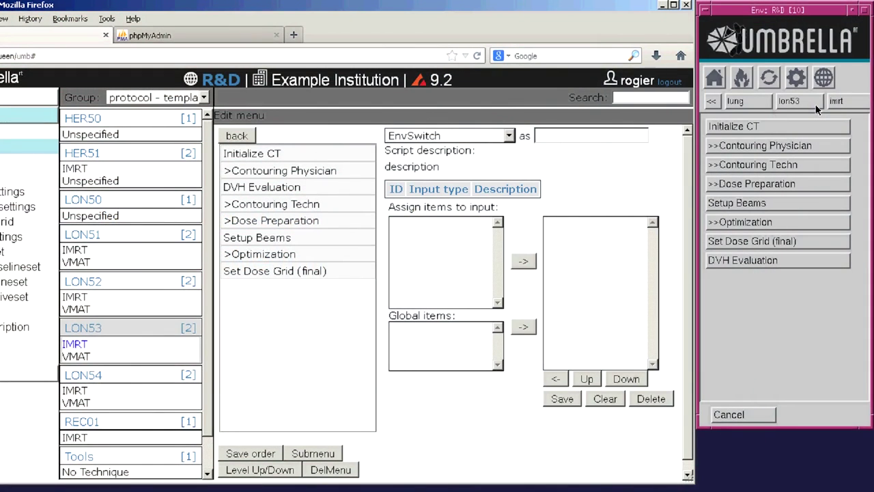
{"action": "left_click", "coordinate": [853, 100]}
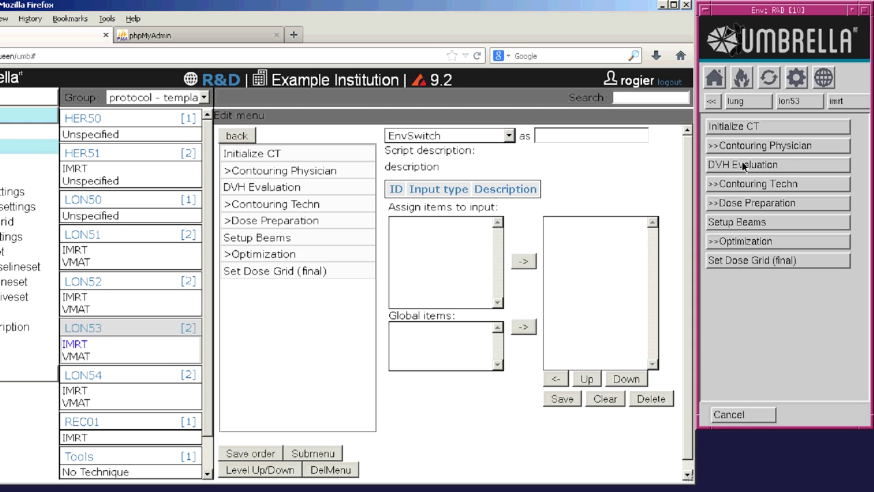
{"action": "left_click_drag", "start_coordinate": [295, 187], "coordinate": [303, 287]}
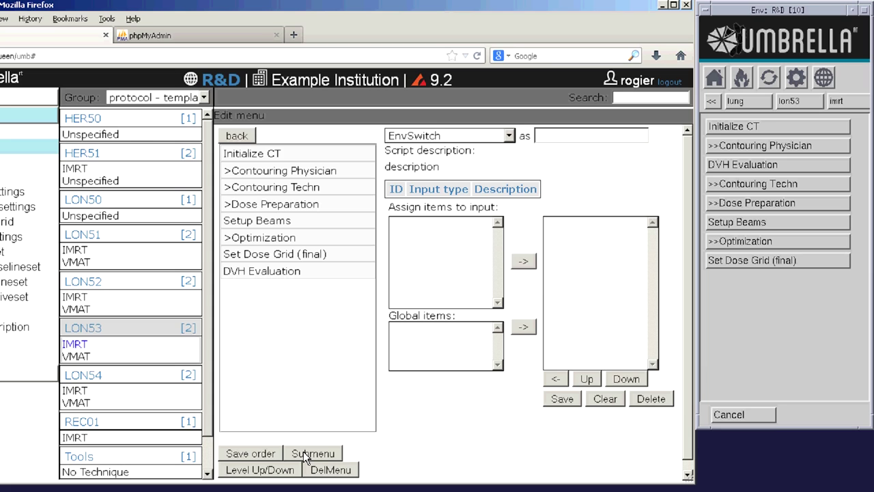
- Create a submenu named TEST, refresh Pinnacle's IMRT list, and open the new TEST entry
{"action": "left_click", "coordinate": [303, 451]}
{"action": "type", "text": "TEST"}
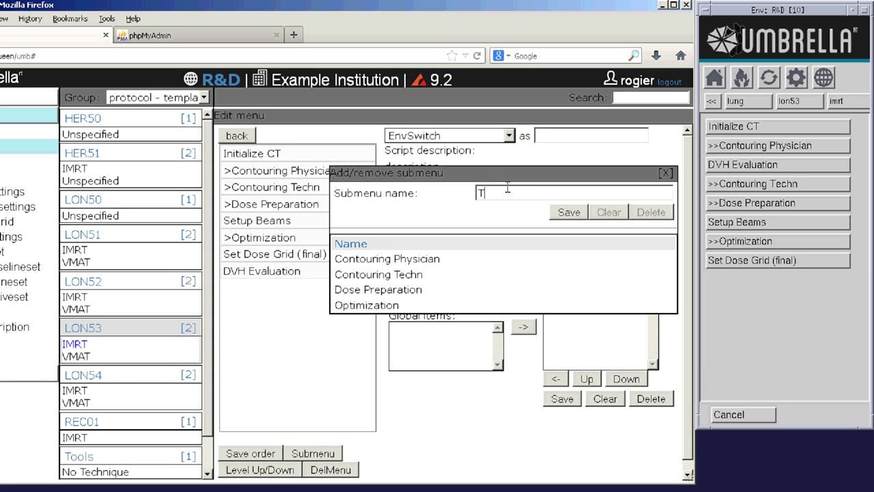
{"action": "left_click", "coordinate": [568, 211]}
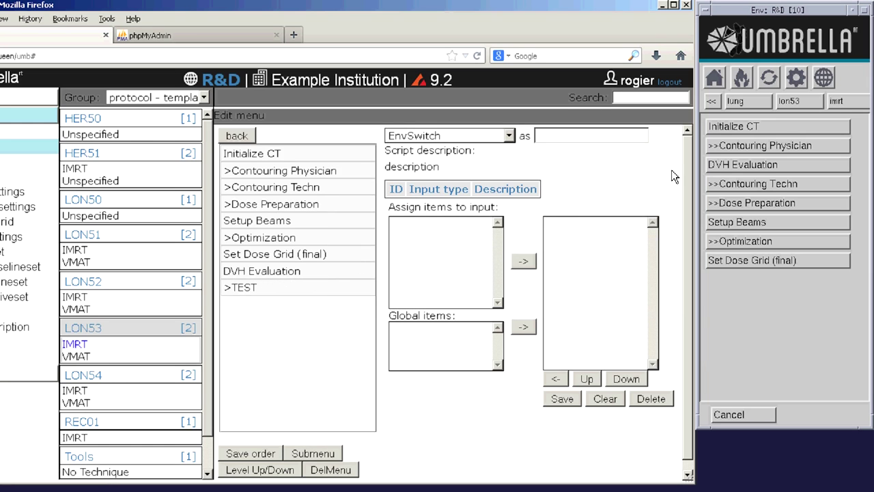
{"action": "left_click", "coordinate": [853, 107]}
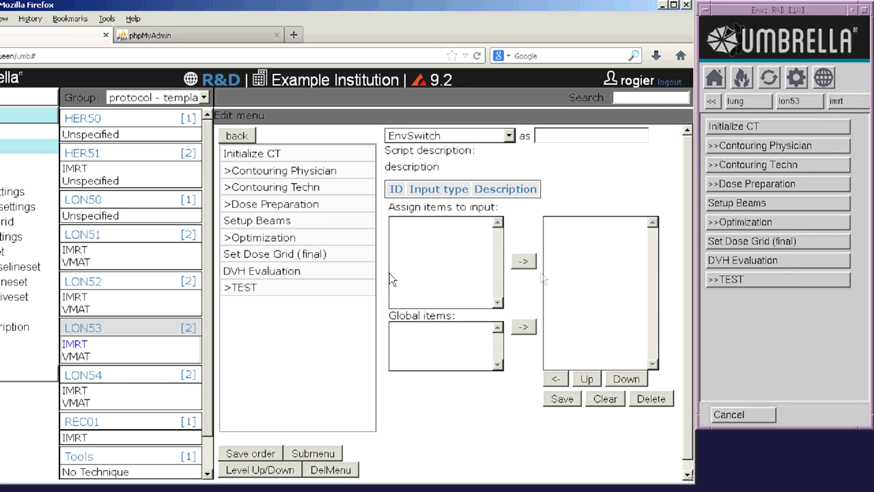
{"action": "left_click", "coordinate": [294, 287]}
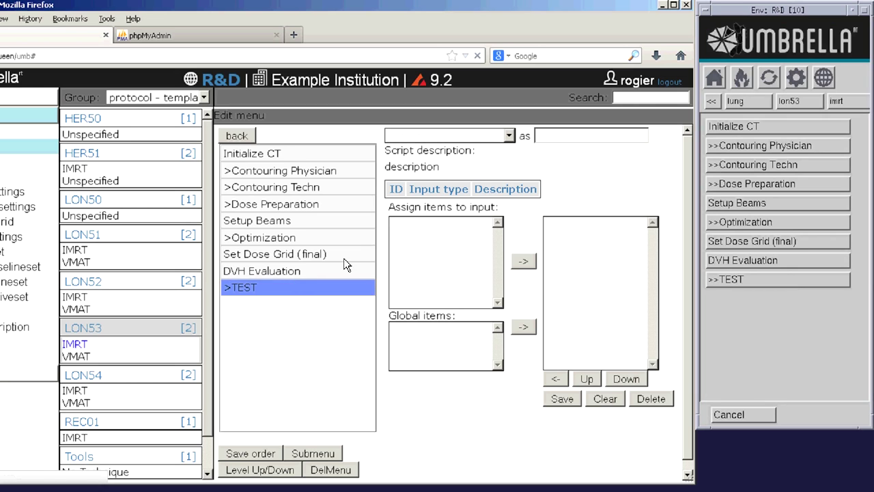
- Add a TEST2 submenu inside TEST, save the menu order, and check TEST in Pinnacle's panel
{"action": "left_click", "coordinate": [319, 457]}
{"action": "left_click", "coordinate": [497, 193]}
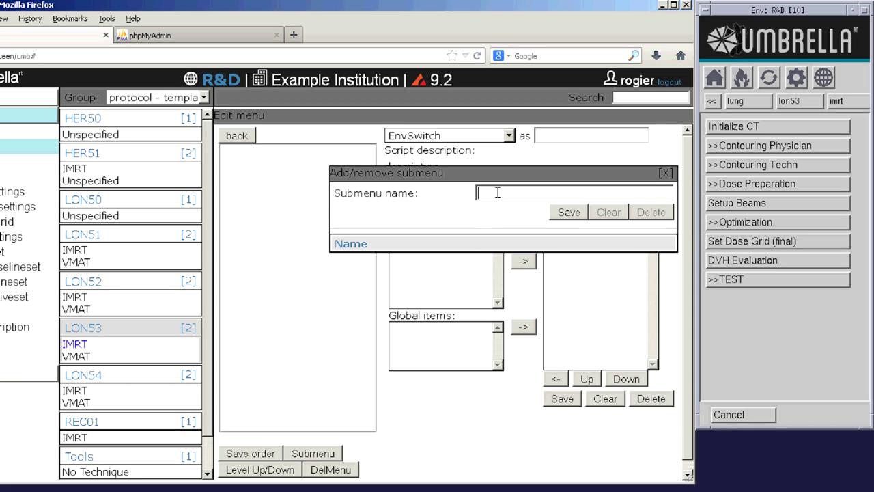
{"action": "type", "text": "TEST2"}
{"action": "left_click", "coordinate": [573, 212]}
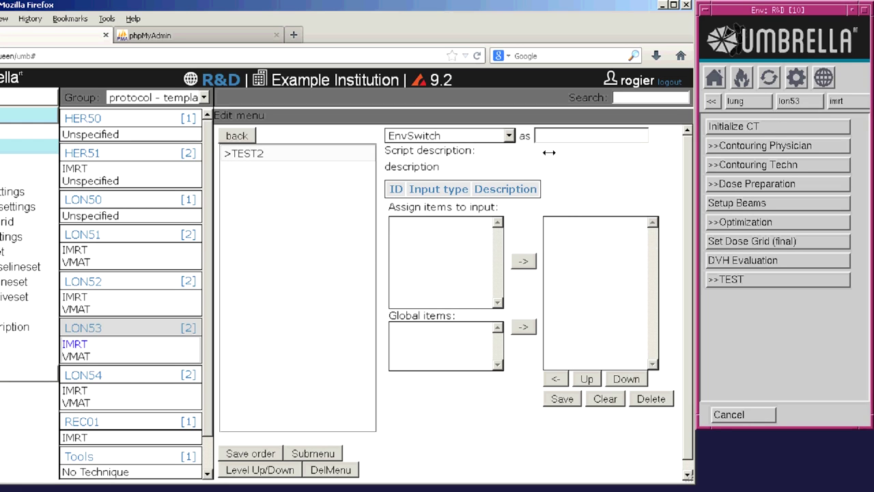
{"action": "left_click", "coordinate": [253, 451]}
{"action": "left_click", "coordinate": [817, 276]}
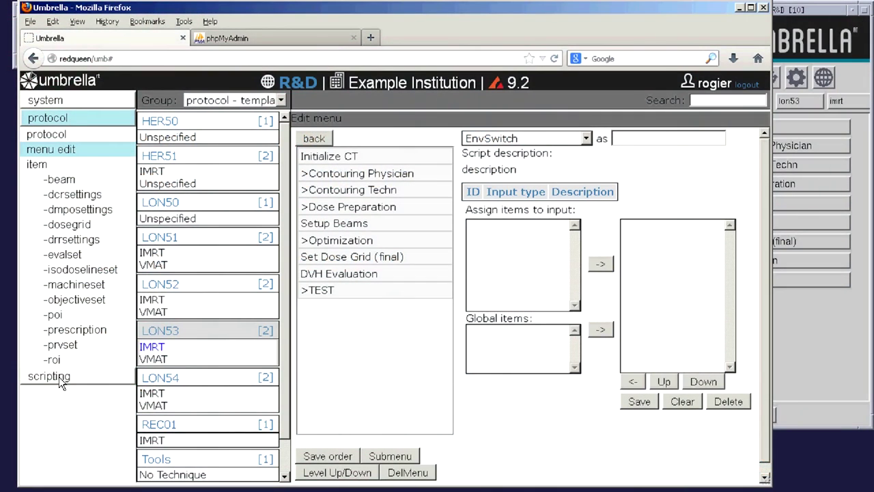
- Open Example Script for editing in the scripting section
{"action": "left_click", "coordinate": [59, 376]}
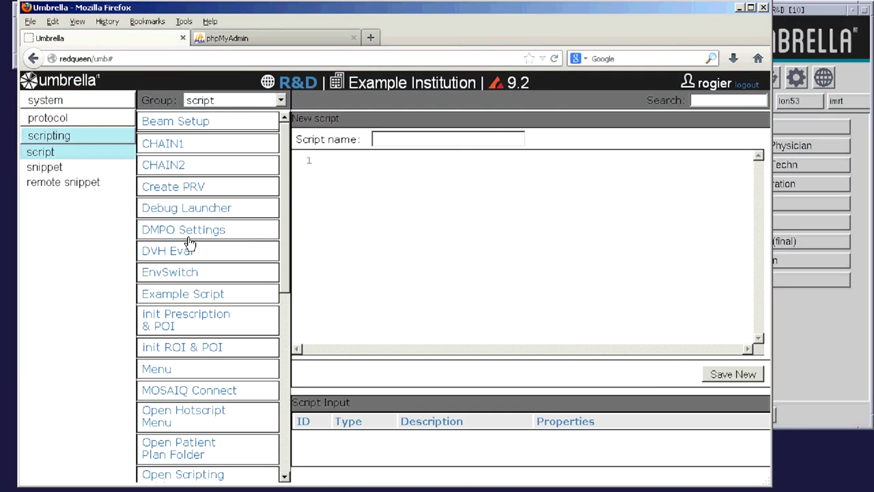
{"action": "scroll", "coordinate": [207, 314], "scroll_direction": "down", "scroll_amount": 1}
{"action": "scroll", "coordinate": [208, 316], "scroll_direction": "down", "scroll_amount": 8}
{"action": "scroll", "coordinate": [214, 346], "scroll_direction": "up", "scroll_amount": 4}
{"action": "scroll", "coordinate": [215, 346], "scroll_direction": "up", "scroll_amount": 5}
{"action": "left_click", "coordinate": [177, 294]}
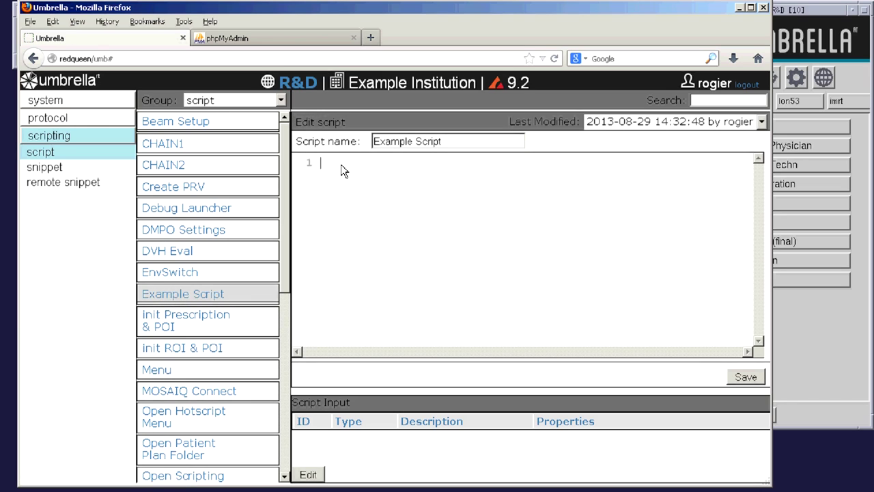
- Write Umbrella pinnCommand code adding WarningMessage = "Hello World" and calling exe(), then save
{"action": "type", "text": "#import SCMS class"}
{"action": "key", "text": "Return"}
{"action": "type", "text": "u= Umbrella()"}
{"action": "key", "text": "Return"}
{"action": "type", "text": "pinncmd = u.pinnCommand()"}
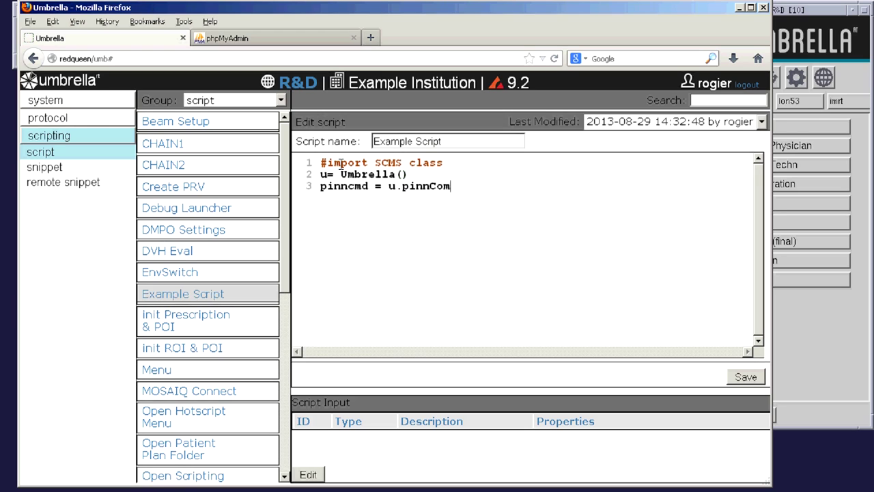
{"action": "key", "text": "Return"}
{"action": "type", "text": "pinncmd.a"}
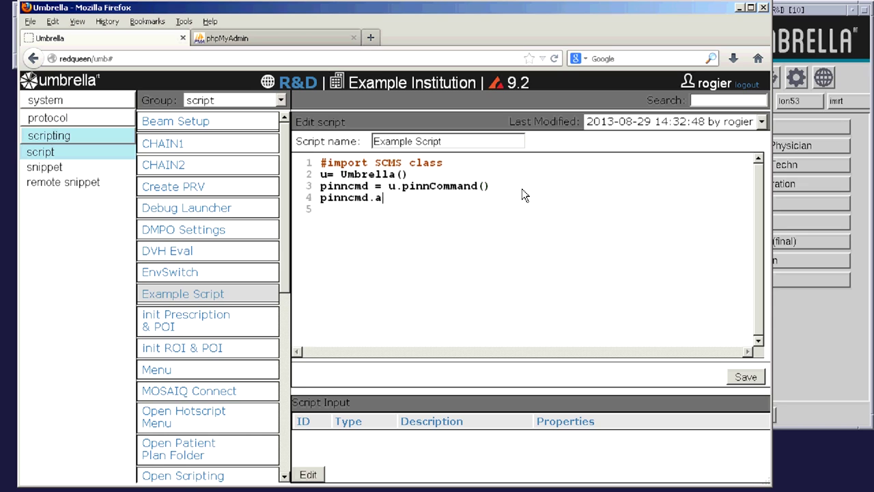
{"action": "type", "text": "dd('WarningMessage = \"Hello World\";')"}
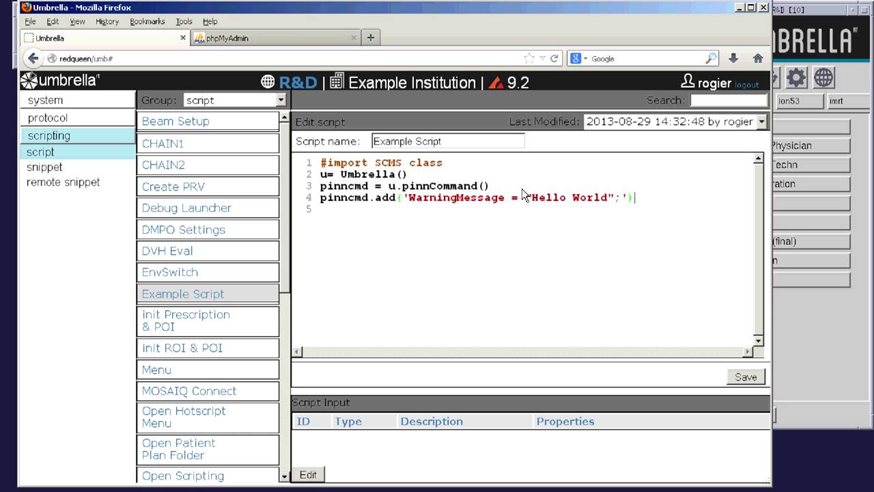
{"action": "key", "text": "Return"}
{"action": "type", "text": "pinncmd.exe()"}
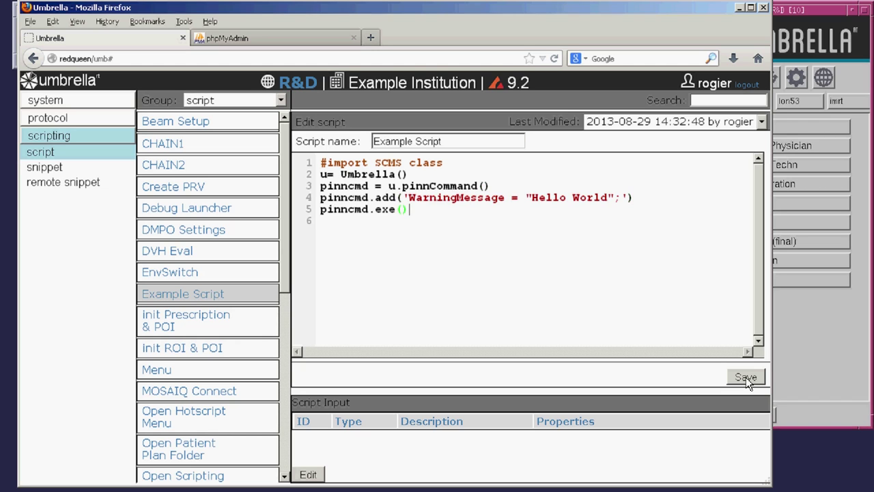
{"action": "left_click", "coordinate": [746, 378]}
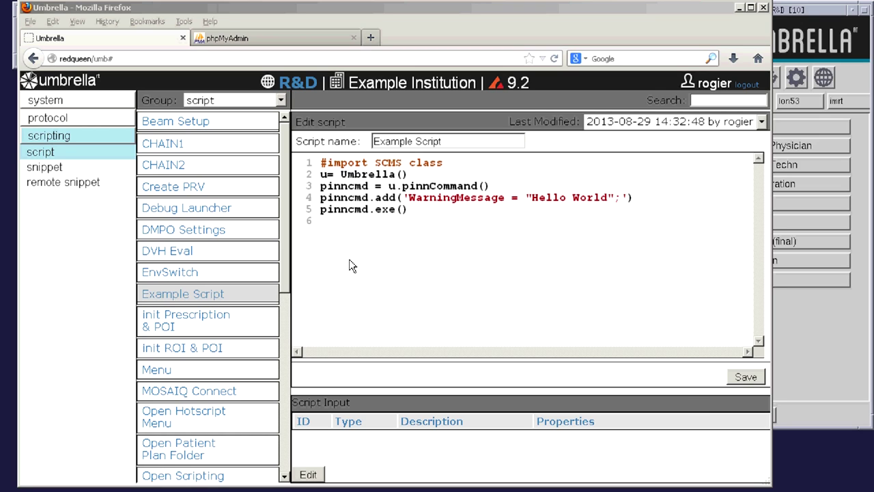
- Open the LON53 IMRT menu in the protocol menu editor
{"action": "left_click", "coordinate": [57, 117]}
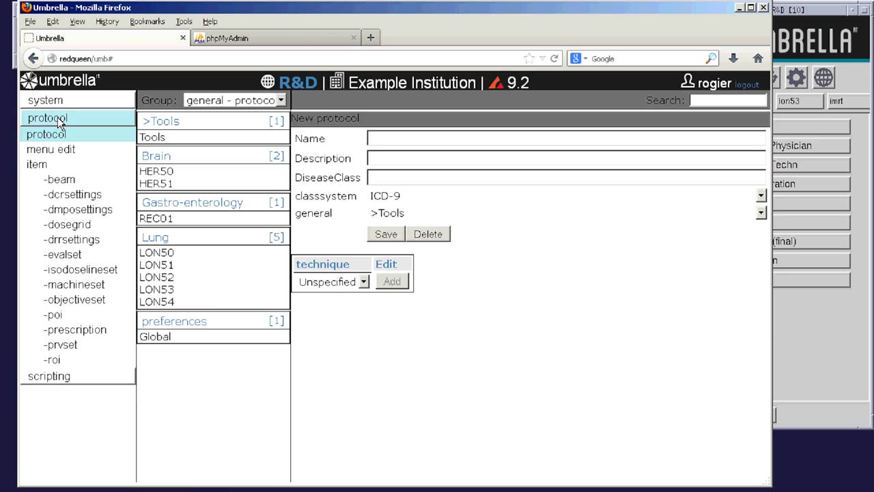
{"action": "left_click", "coordinate": [59, 149]}
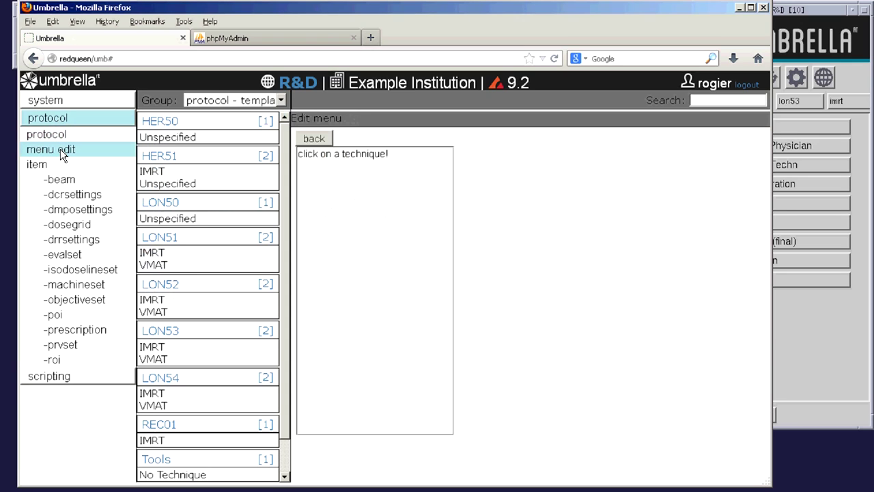
{"action": "left_click", "coordinate": [164, 348]}
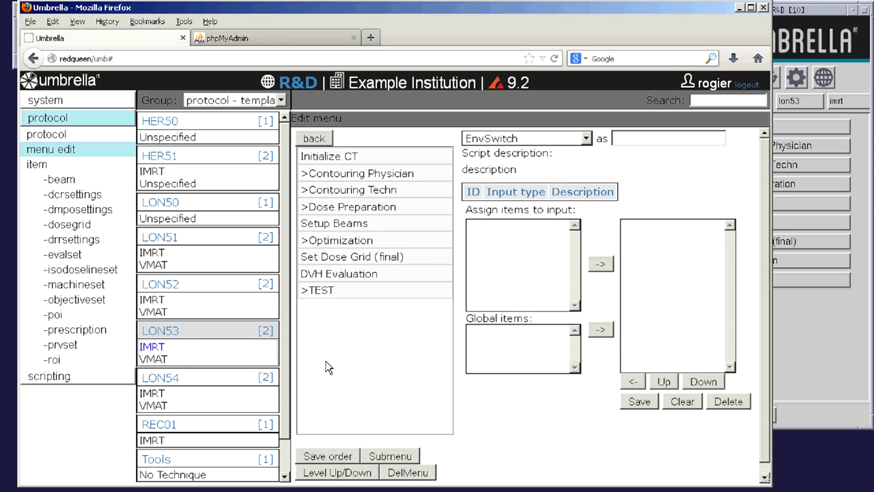
- Add Example Script as a menu entry named 'This Example' and load it
{"action": "left_click", "coordinate": [586, 139]}
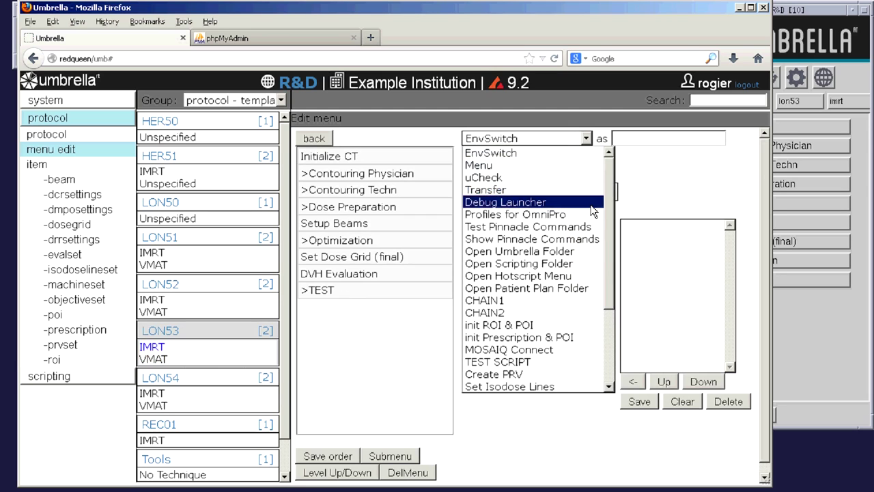
{"action": "scroll", "coordinate": [591, 205], "scroll_direction": "down", "scroll_amount": 2}
{"action": "scroll", "coordinate": [592, 219], "scroll_direction": "down", "scroll_amount": 2}
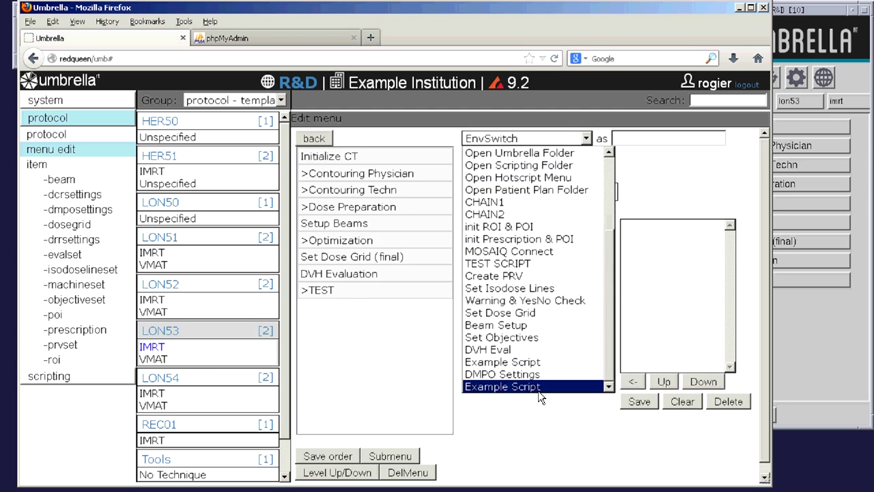
{"action": "left_click", "coordinate": [514, 386]}
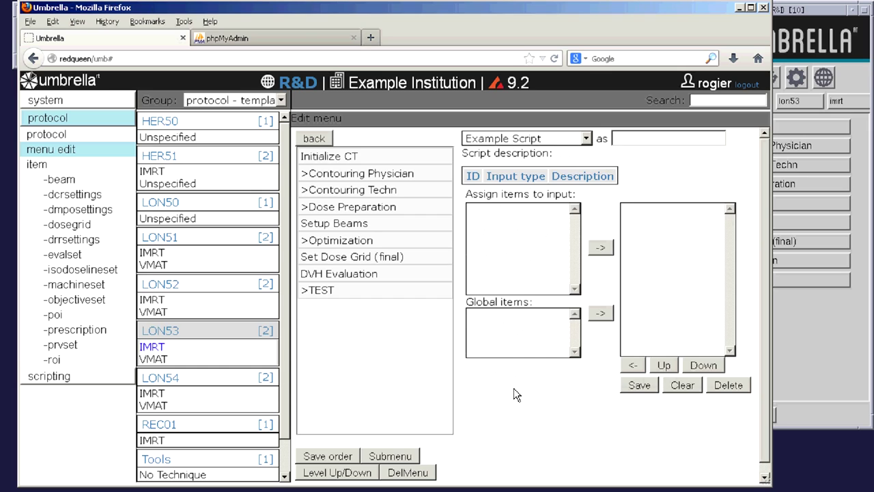
{"action": "left_click", "coordinate": [618, 139]}
{"action": "type", "text": "This Example"}
{"action": "left_click", "coordinate": [647, 388]}
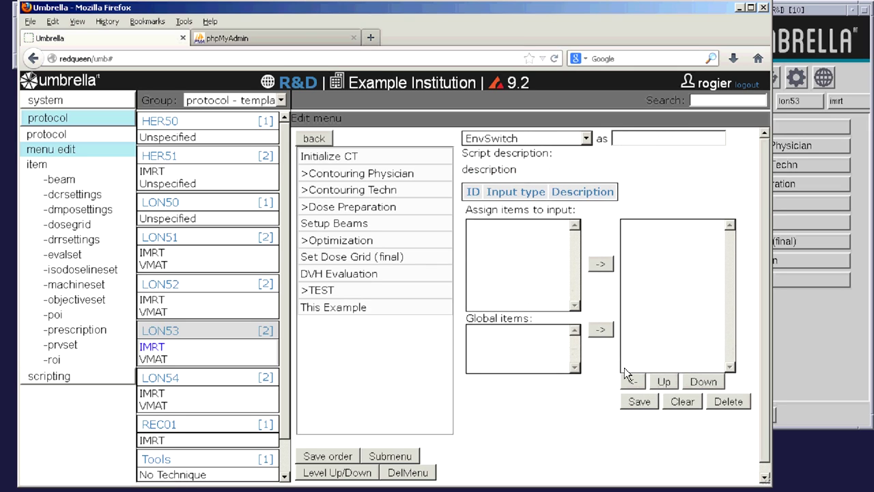
{"action": "left_click", "coordinate": [347, 307]}
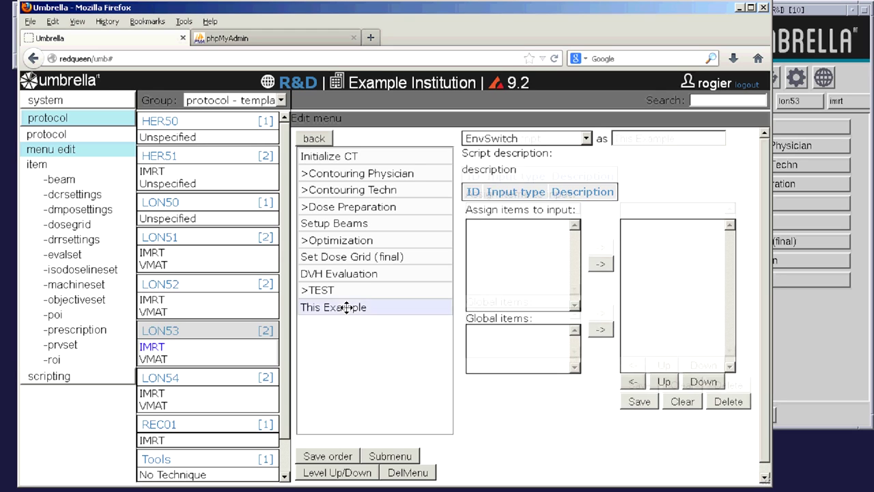
- Move This Example down a level into the TEST submenu
{"action": "left_click", "coordinate": [352, 474]}
{"action": "left_click", "coordinate": [592, 256]}
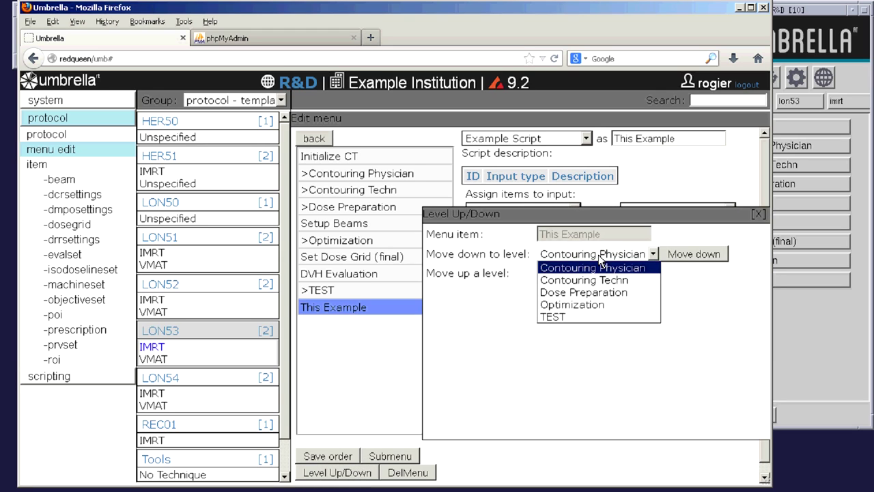
{"action": "left_click", "coordinate": [576, 313]}
{"action": "left_click", "coordinate": [684, 257]}
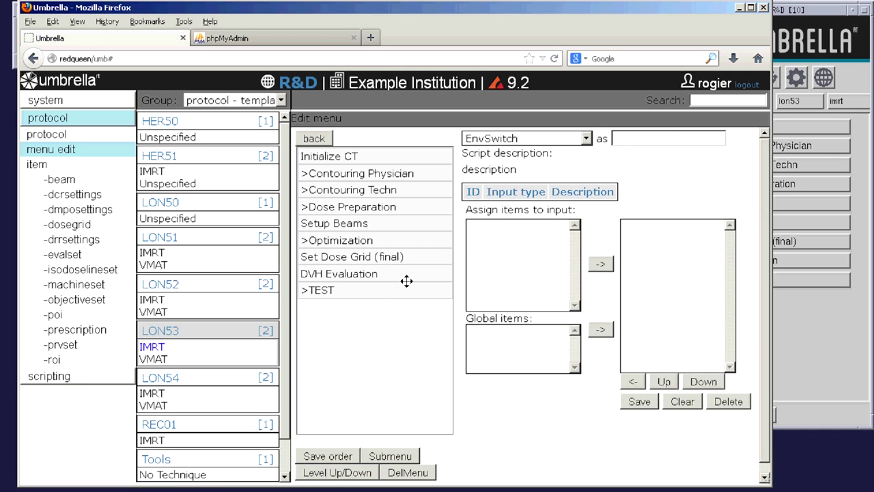
- Move This Example further down into TEST2, confirm it's there, and save the menu order
{"action": "left_click", "coordinate": [376, 291]}
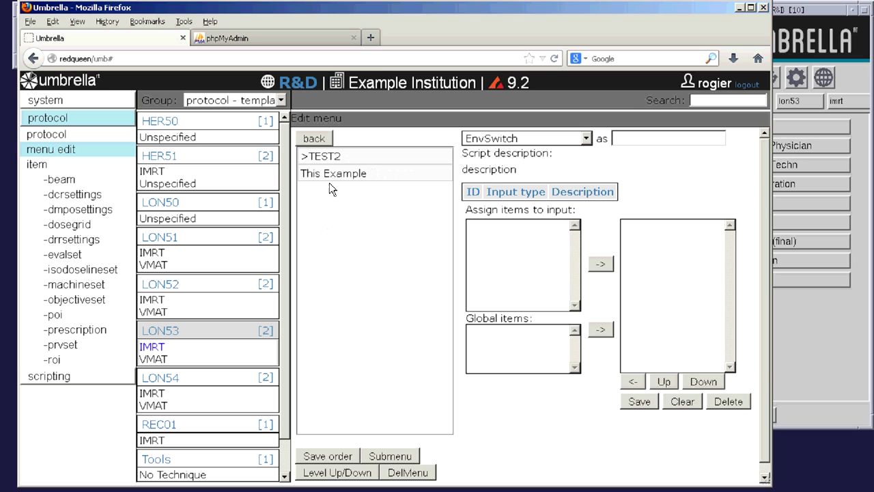
{"action": "left_click", "coordinate": [329, 173]}
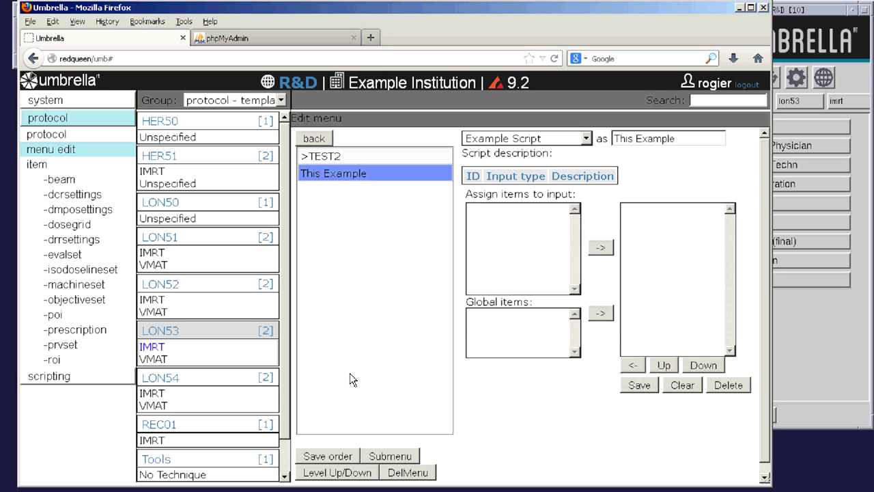
{"action": "left_click", "coordinate": [354, 471]}
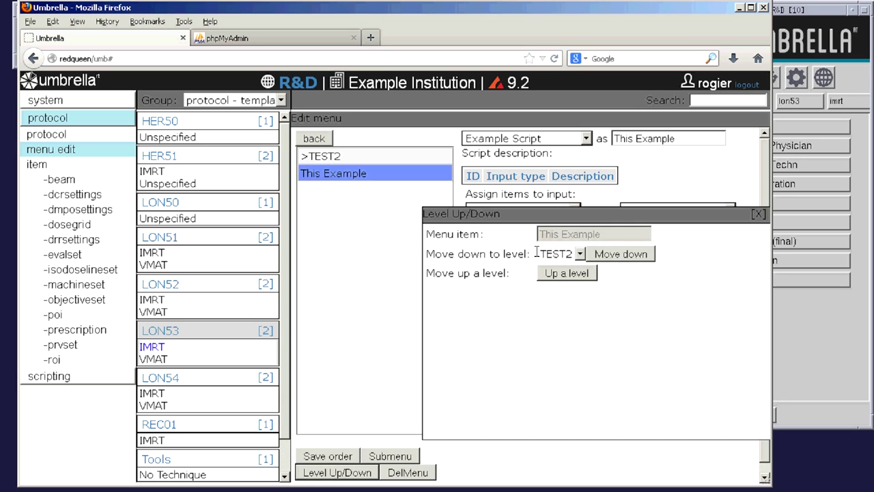
{"action": "left_click", "coordinate": [606, 252]}
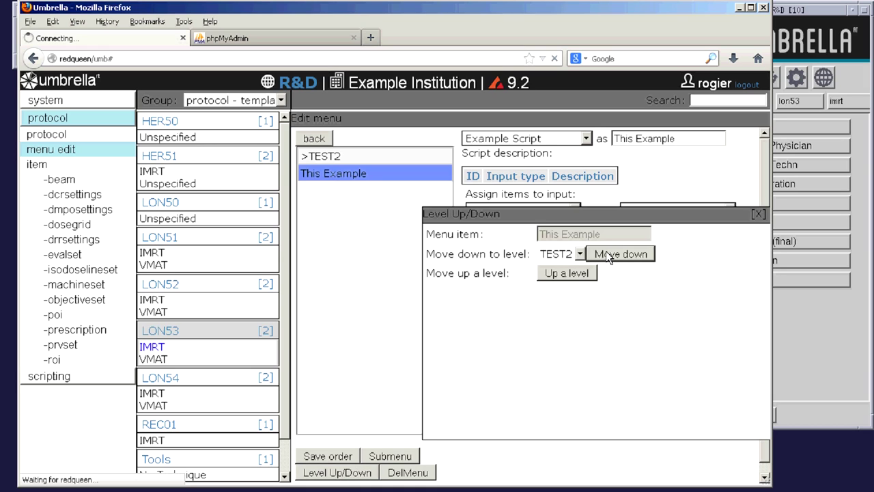
{"action": "left_click", "coordinate": [341, 153]}
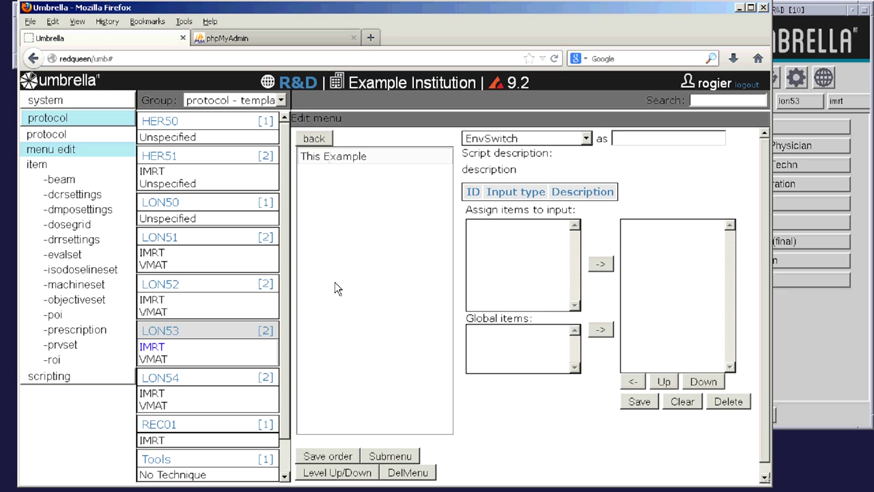
{"action": "left_click", "coordinate": [337, 452]}
- Run This Example from TEST > TEST2 in Pinnacle's panel, dismiss the Hello World warning, and return to the web admin
{"action": "left_click", "coordinate": [787, 8]}
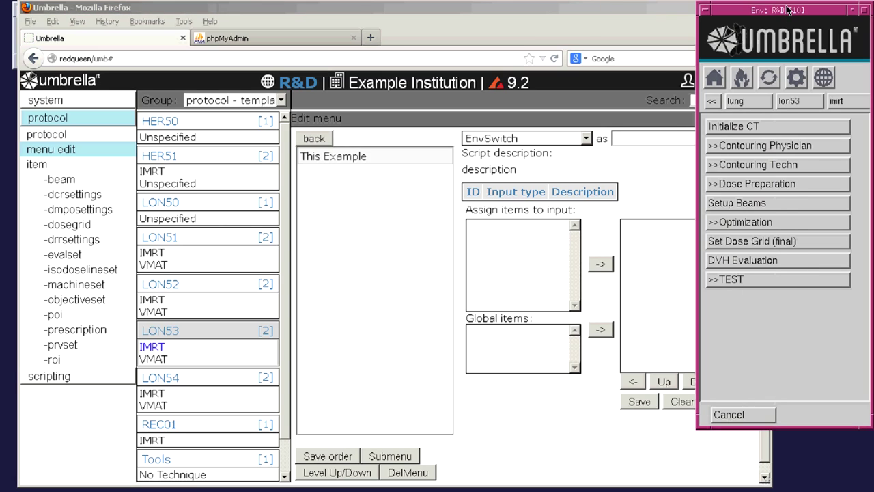
{"action": "left_click", "coordinate": [780, 284]}
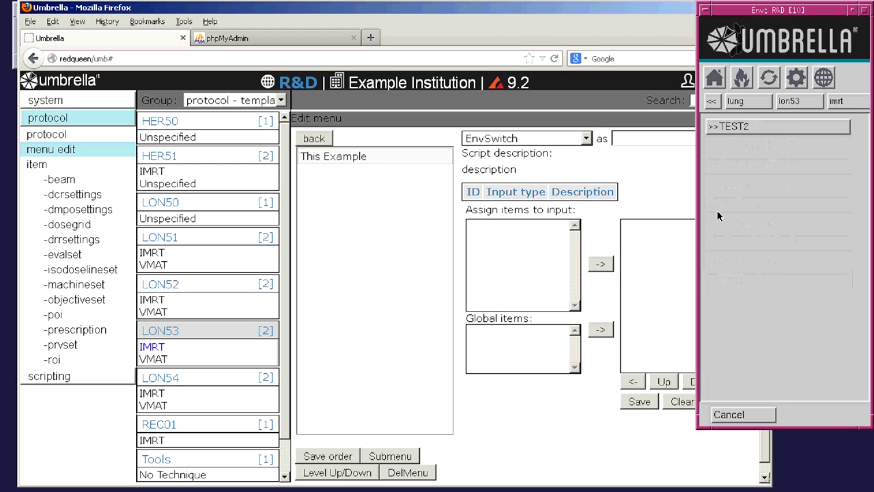
{"action": "left_click", "coordinate": [725, 128]}
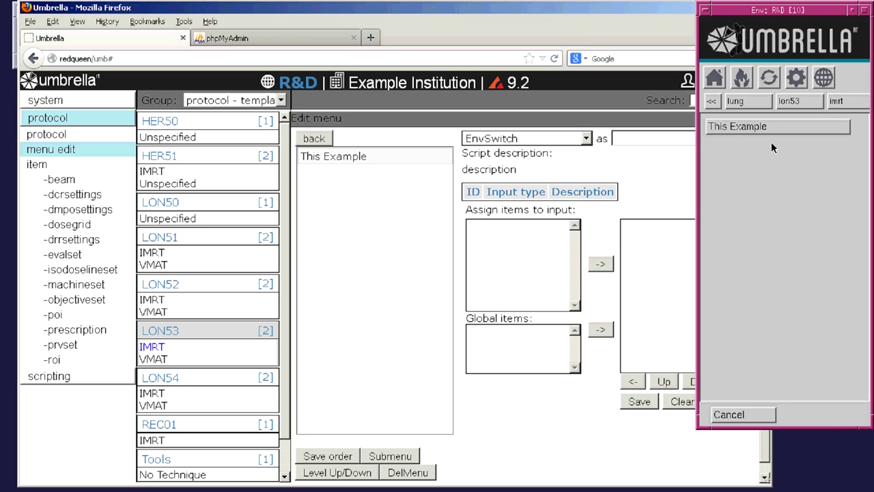
{"action": "left_click", "coordinate": [739, 129]}
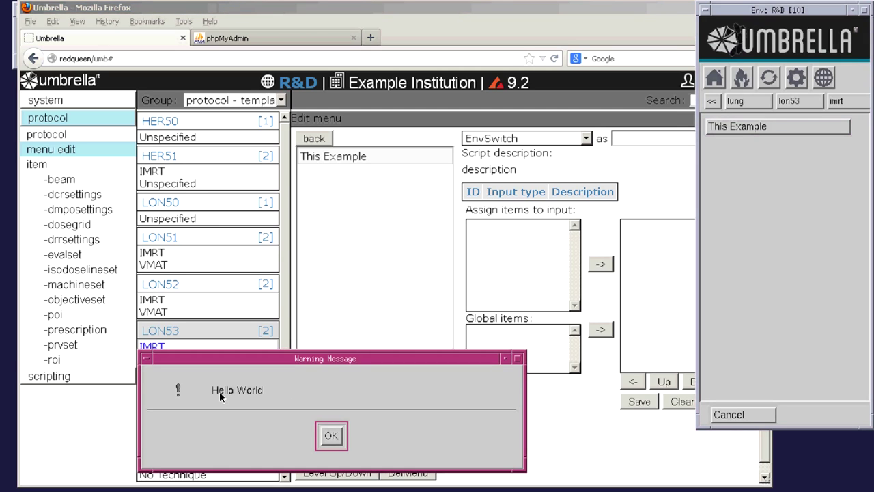
{"action": "left_click", "coordinate": [330, 436]}
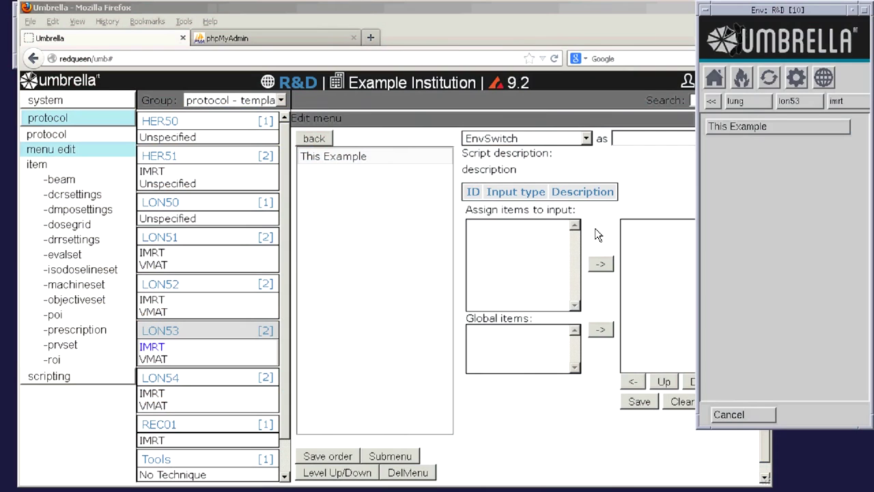
{"action": "left_click_drag", "start_coordinate": [546, 208], "coordinate": [578, 210]}
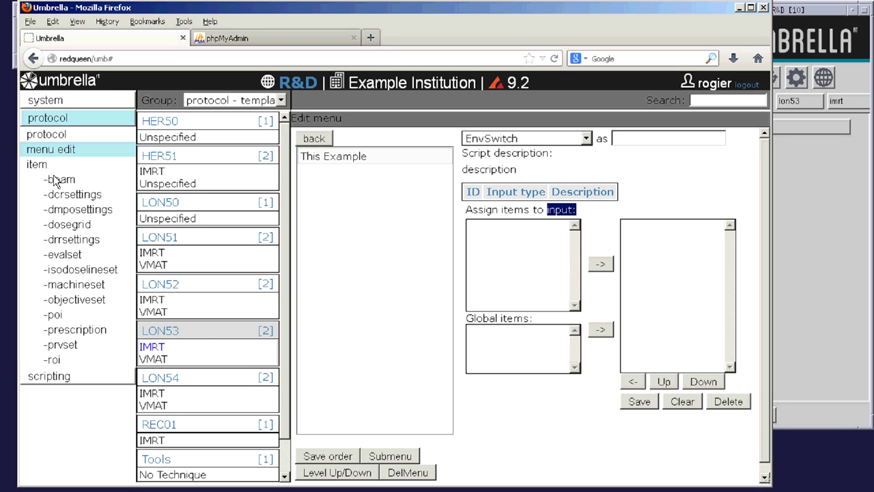
- Inspect the POI type and auto-place method options of LON53's Isocenter point, leaving them unchanged
{"action": "left_click", "coordinate": [57, 320]}
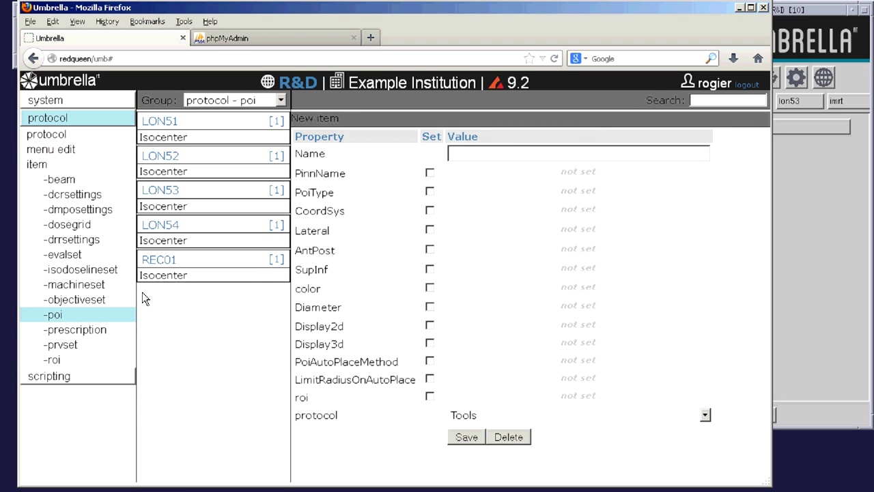
{"action": "left_click", "coordinate": [157, 212]}
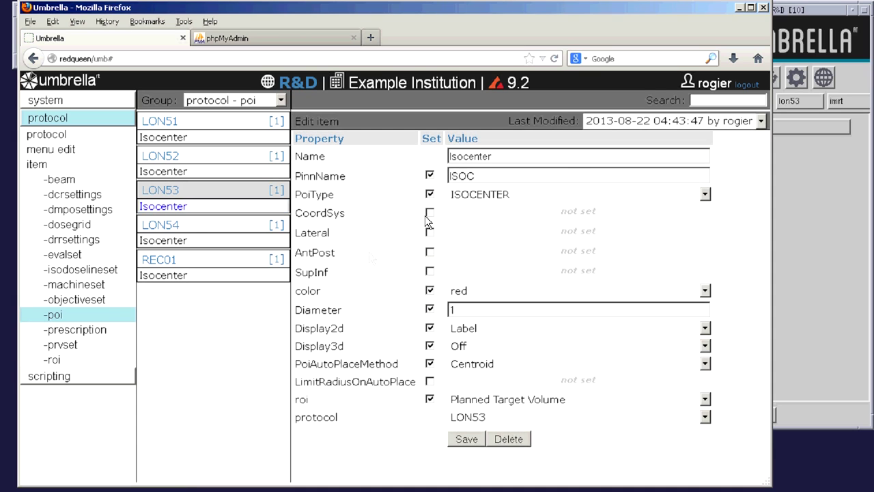
{"action": "left_click", "coordinate": [477, 194]}
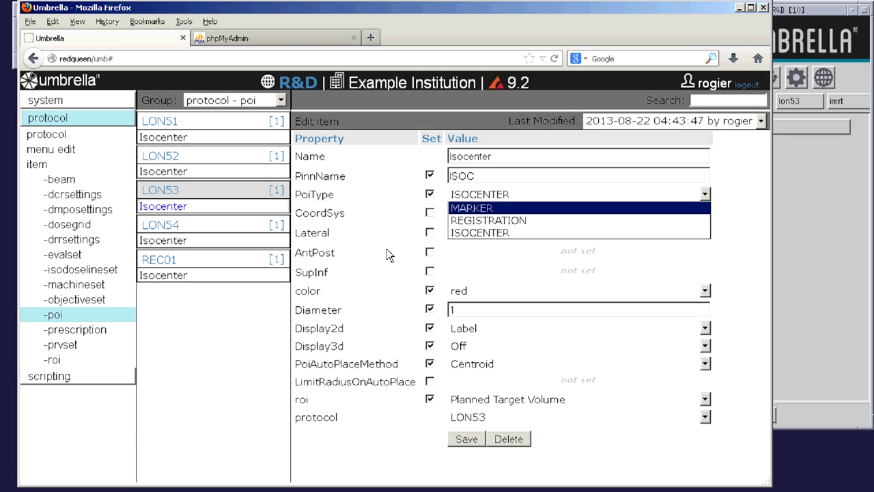
{"action": "key", "text": "Escape"}
{"action": "left_click", "coordinate": [461, 369]}
{"action": "key", "text": "Escape"}
{"action": "left_click", "coordinate": [246, 39]}
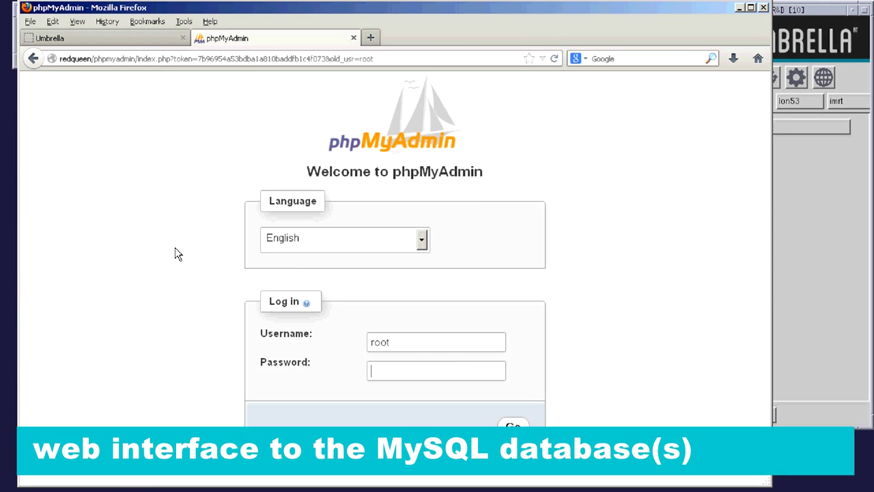
- Log in to phpMyAdmin with the account password
{"action": "left_click", "coordinate": [369, 368]}
{"action": "key", "text": "BackSpace"}
{"action": "key", "text": "BackSpace"}
{"action": "key", "text": "BackSpace"}
{"action": "key", "text": "BackSpace"}
{"action": "key", "text": "Return"}
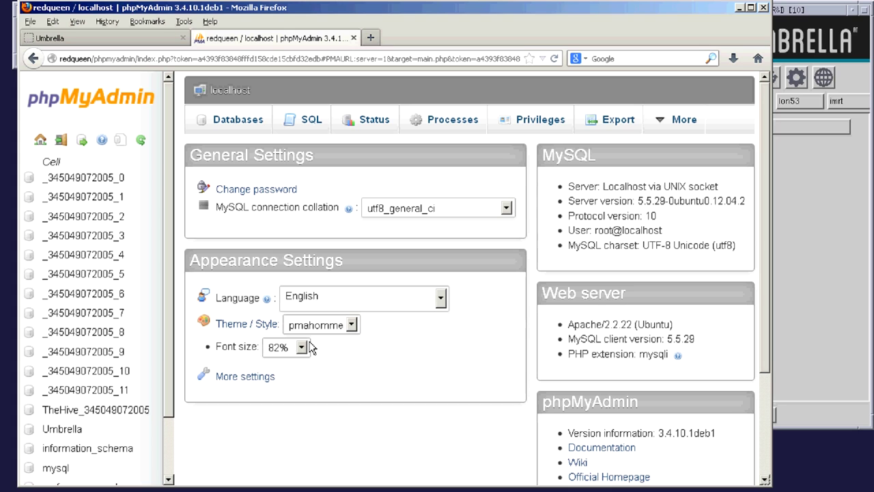
{"action": "left_click", "coordinate": [108, 371]}
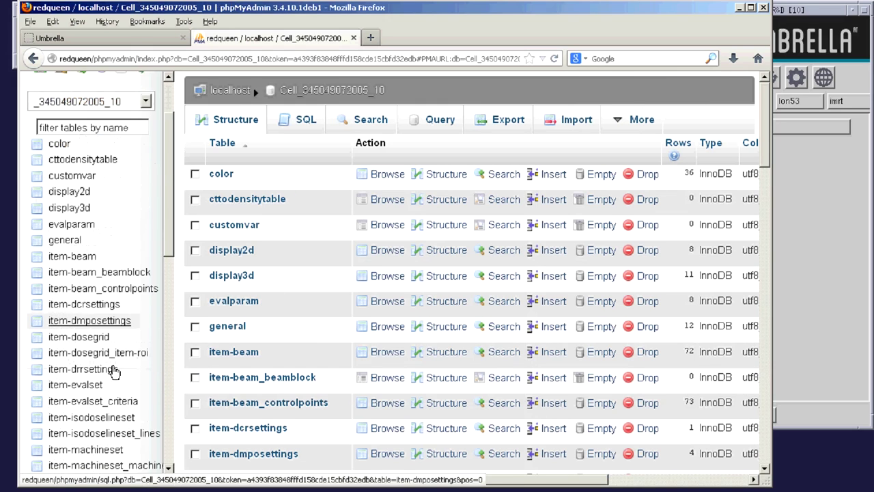
{"action": "scroll", "coordinate": [115, 371], "scroll_direction": "down", "scroll_amount": 6}
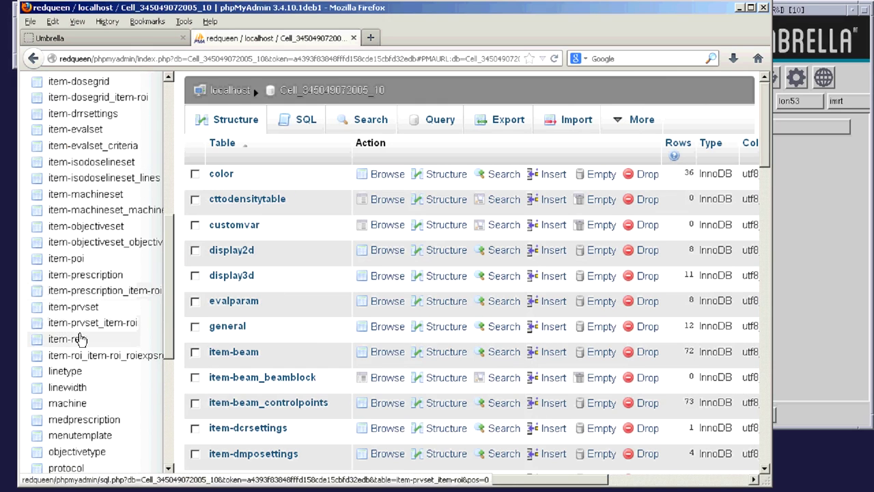
{"action": "left_click", "coordinate": [78, 260]}
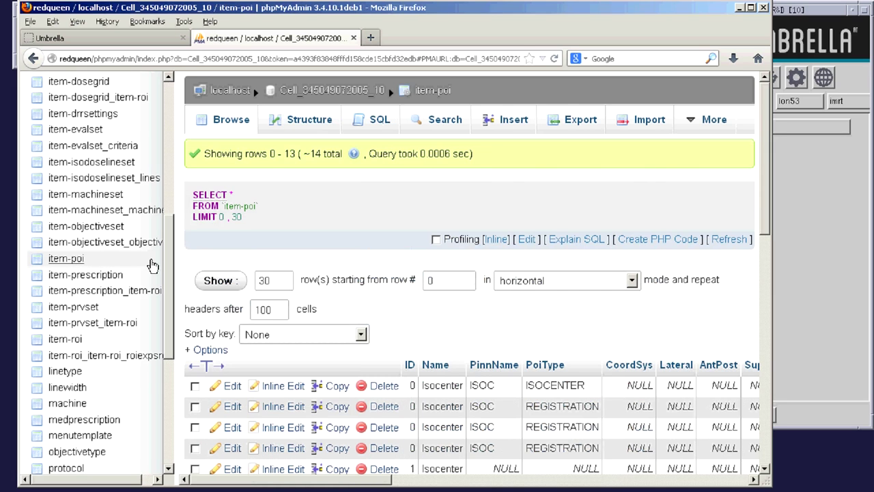
{"action": "left_click", "coordinate": [277, 122]}
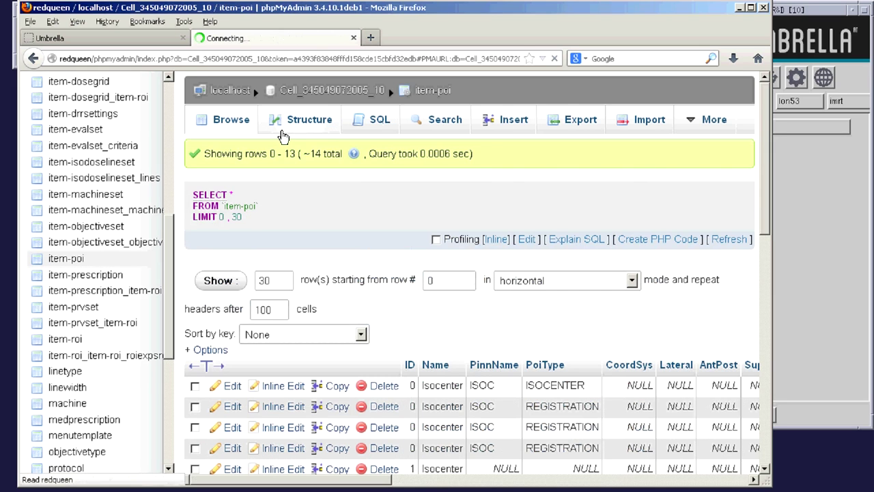
{"action": "scroll", "coordinate": [322, 165], "scroll_direction": "down", "scroll_amount": 3}
{"action": "scroll", "coordinate": [322, 166], "scroll_direction": "down", "scroll_amount": 5}
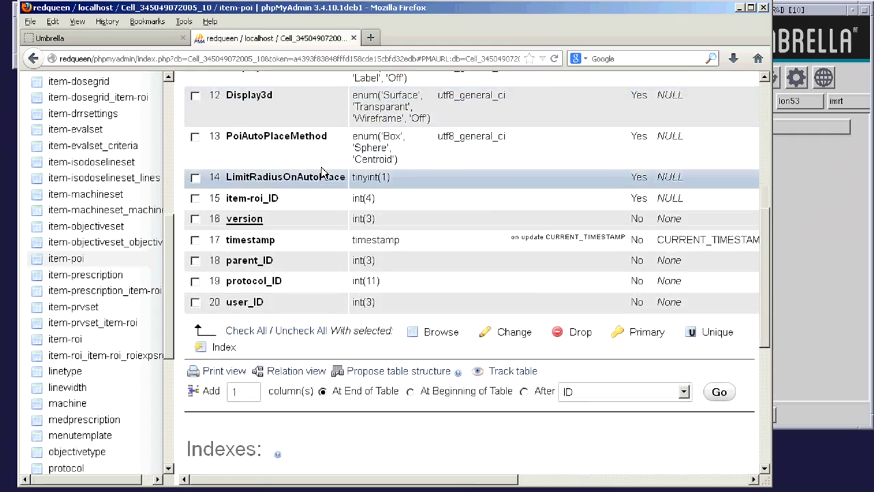
{"action": "scroll", "coordinate": [321, 167], "scroll_direction": "up", "scroll_amount": 4}
{"action": "scroll", "coordinate": [321, 167], "scroll_direction": "up", "scroll_amount": 5}
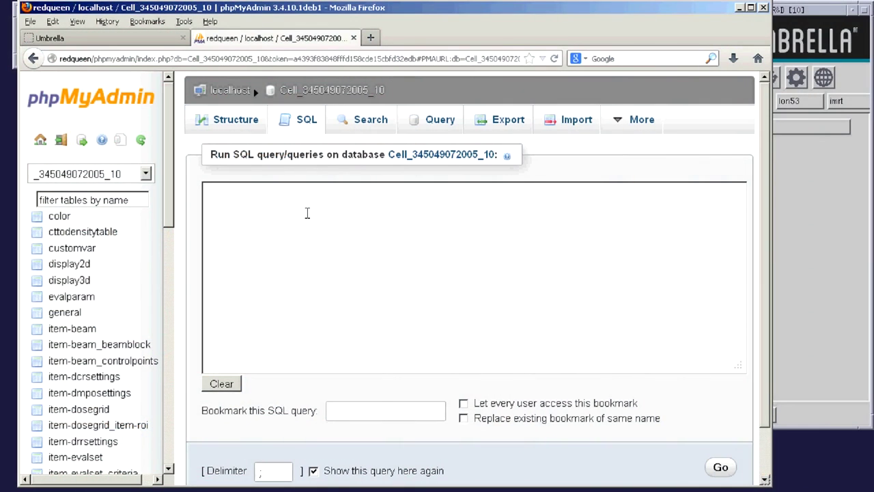
- Run the pasted CREATE TABLE template with the table renamed to item-example
{"action": "left_click", "coordinate": [308, 213]}
{"action": "type", "text": "CREATE TABLE IF NOT EXISTS `item-TEMPLATE` (   `ID` int(10) NOT NULL,   `Name` varchar(50) NOT NULL,   `version` int(3) NOT NULL,   `timestamp` timestamp NOT NULL DEFAULT CURRENT_TIMESTAMP ON UPDATE CURRENT_TIMESTAMP,   `parent_ID` int(3) NOT NULL,   `protocol_ID` int(11) NOT NULL,   `user_ID` int(3) NOT NULL,   PRIMARY KEY (`ID`,`version`) ) ENGINE=InnoDB DEFAULT CHARSET=utf8;"}
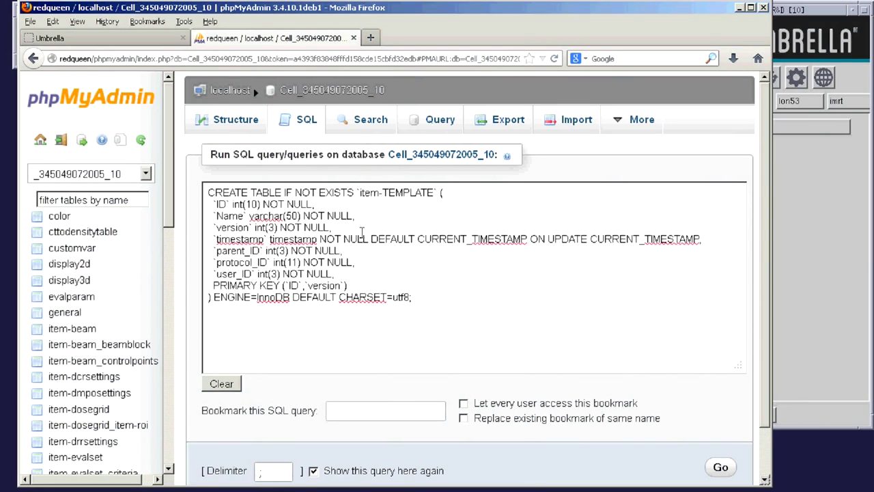
{"action": "double_click", "coordinate": [402, 192]}
{"action": "type", "text": "example"}
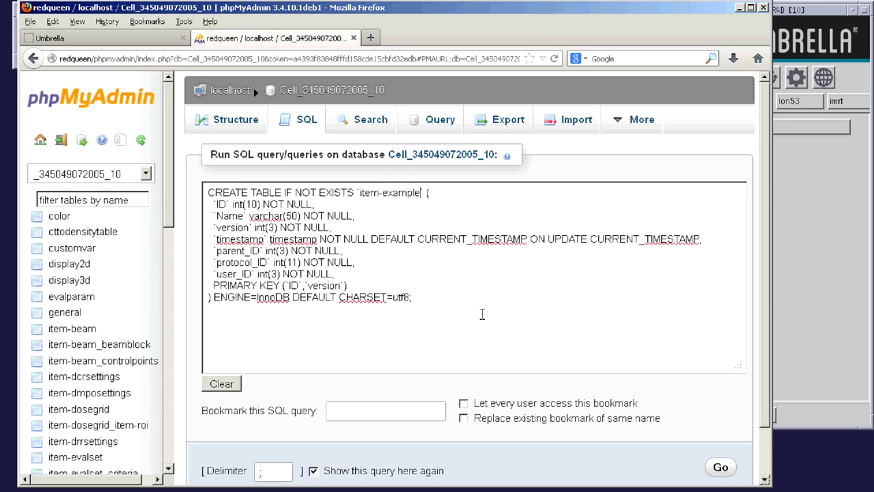
{"action": "left_click", "coordinate": [721, 468]}
- Refresh the table list and open the new item-example table
{"action": "scroll", "coordinate": [177, 225], "scroll_direction": "down", "scroll_amount": 2}
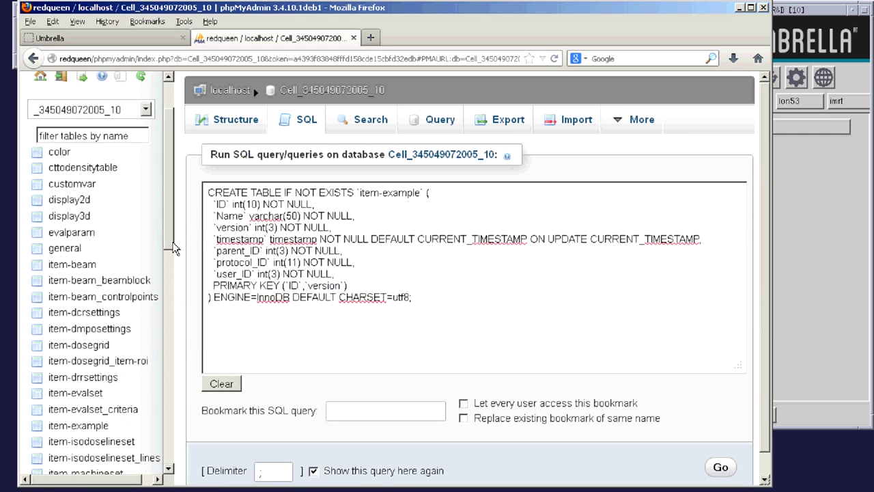
{"action": "scroll", "coordinate": [142, 156], "scroll_direction": "up", "scroll_amount": 2}
{"action": "left_click", "coordinate": [140, 140]}
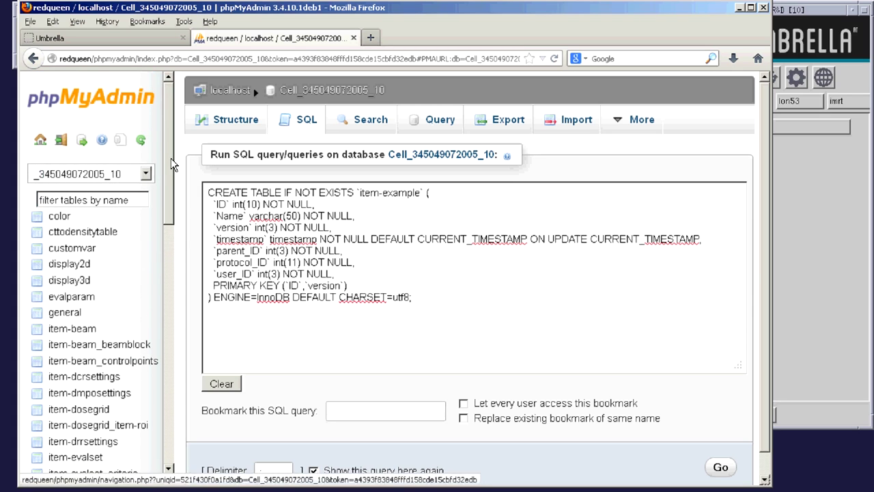
{"action": "scroll", "coordinate": [136, 249], "scroll_direction": "down", "scroll_amount": 4}
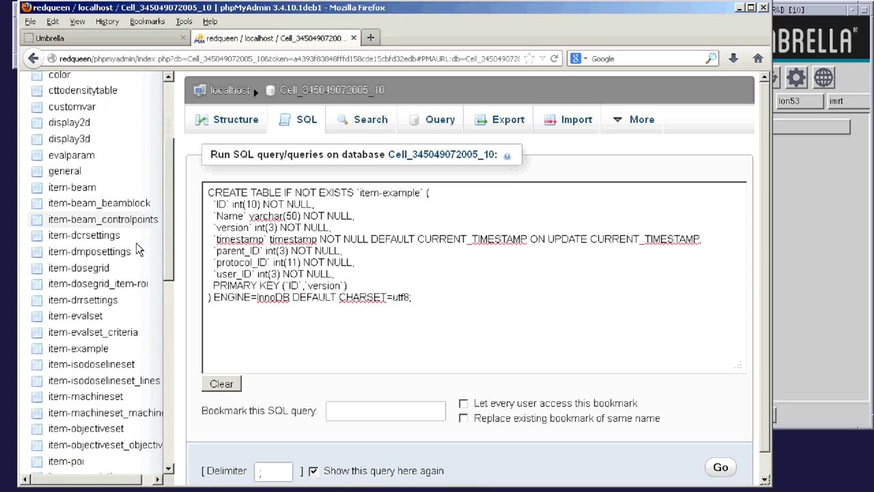
{"action": "left_click", "coordinate": [92, 349]}
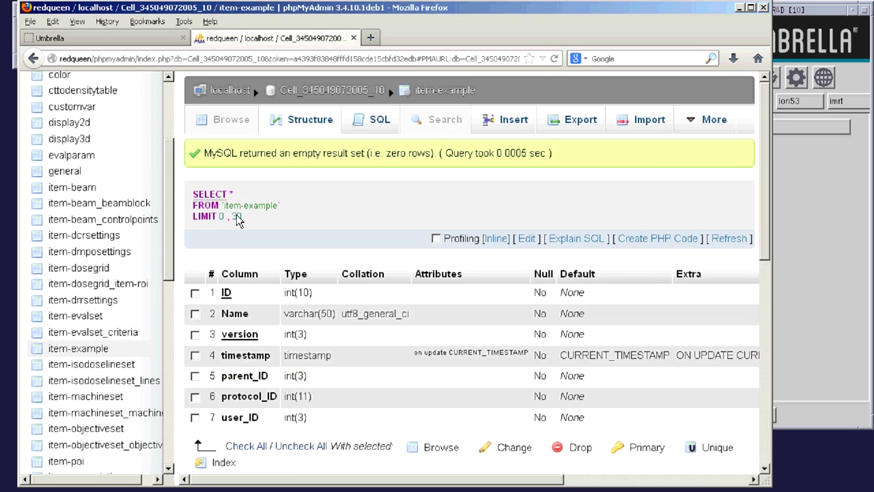
{"action": "scroll", "coordinate": [564, 433], "scroll_direction": "down", "scroll_amount": 1}
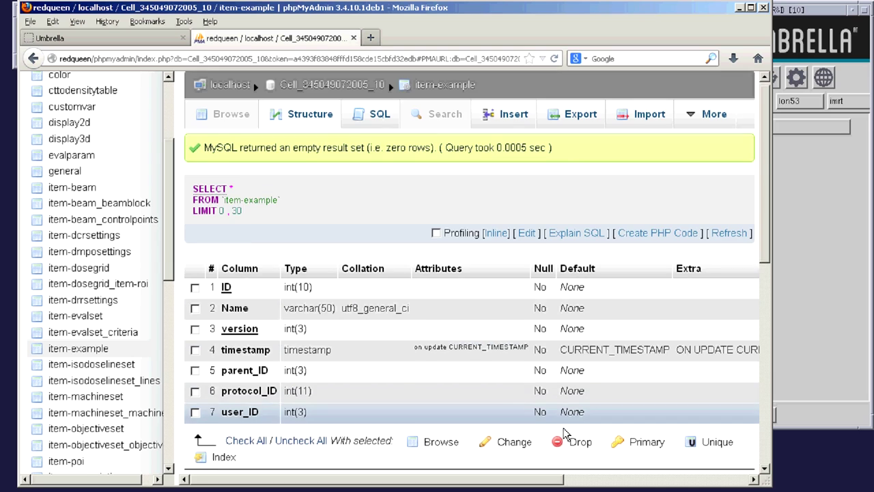
- Set up the item-example structure form to add 2 new columns
{"action": "scroll", "coordinate": [564, 433], "scroll_direction": "down", "scroll_amount": 4}
{"action": "scroll", "coordinate": [521, 349], "scroll_direction": "up", "scroll_amount": 1}
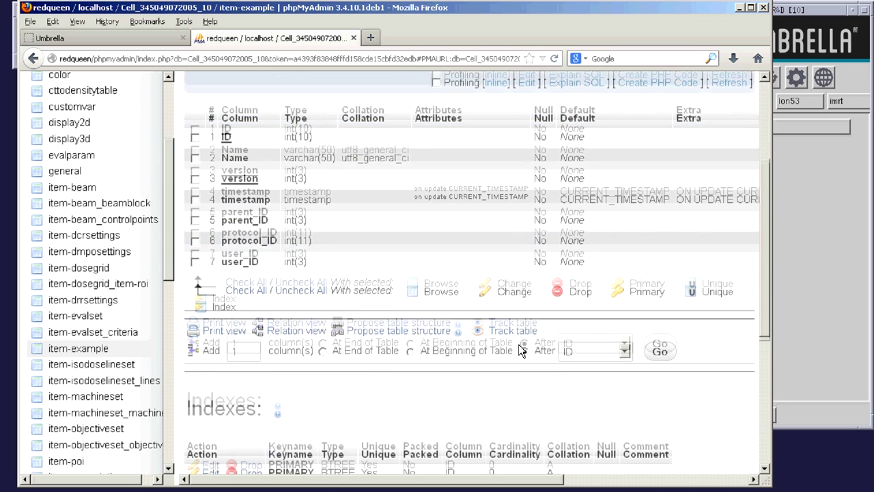
{"action": "scroll", "coordinate": [521, 349], "scroll_direction": "up", "scroll_amount": 1}
{"action": "left_click", "coordinate": [598, 423]}
{"action": "left_click", "coordinate": [610, 455]}
{"action": "left_click", "coordinate": [654, 429]}
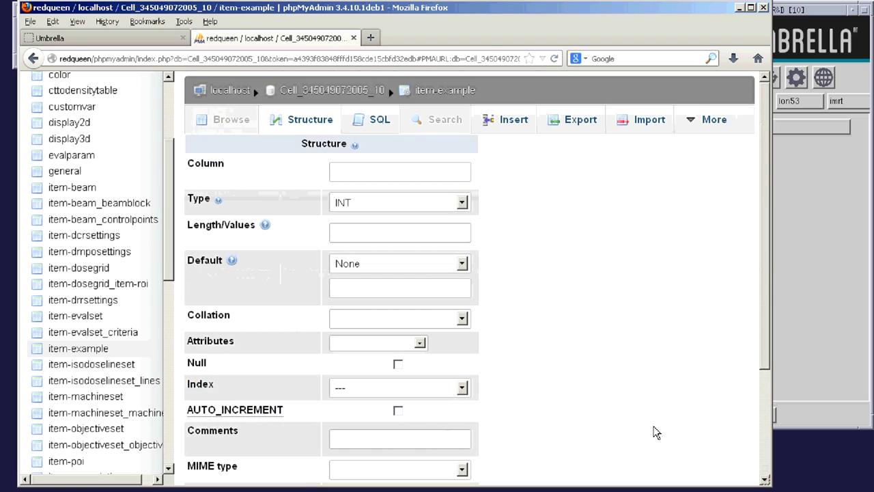
{"action": "scroll", "coordinate": [652, 431], "scroll_direction": "down", "scroll_amount": 3}
{"action": "double_click", "coordinate": [635, 449]}
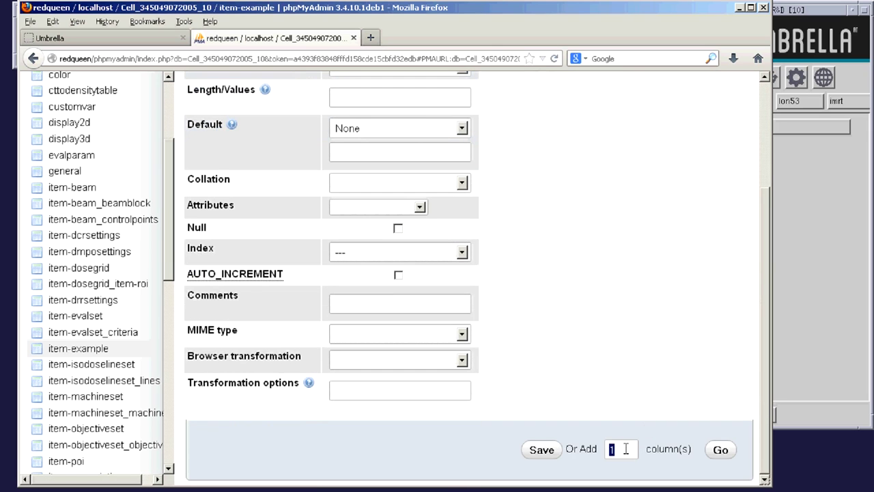
{"action": "type", "text": "2"}
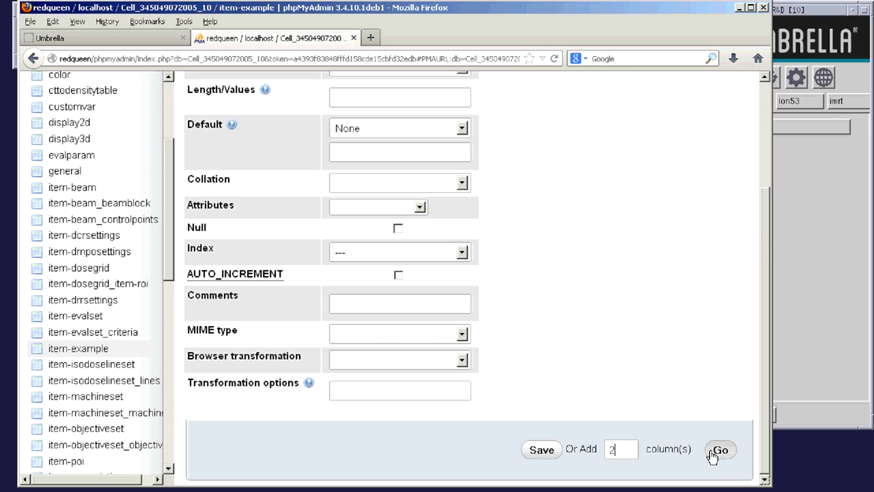
{"action": "left_click", "coordinate": [714, 452]}
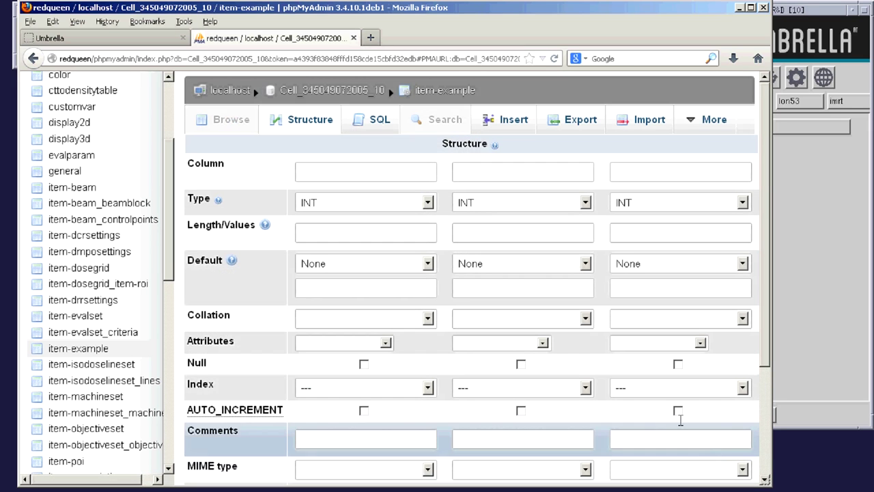
- Name the new columns item-roi_ID and Foo, make Foo a FLOAT, and save
{"action": "left_click", "coordinate": [345, 172]}
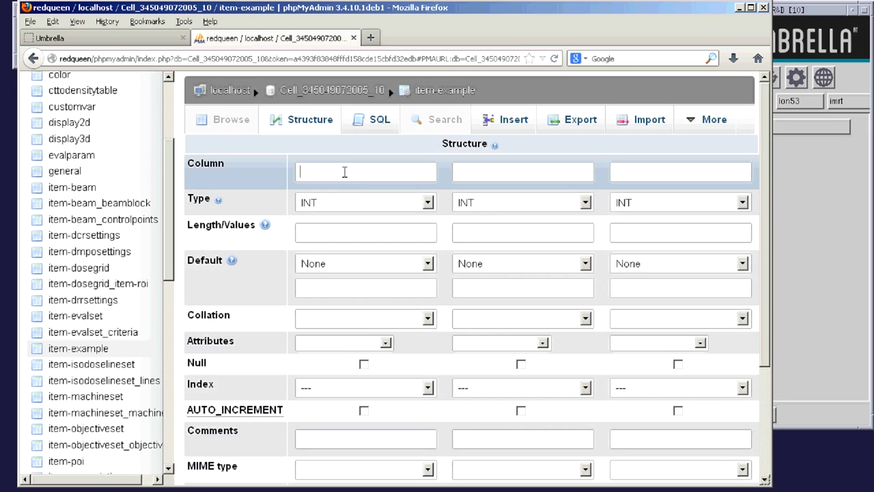
{"action": "type", "text": "item"}
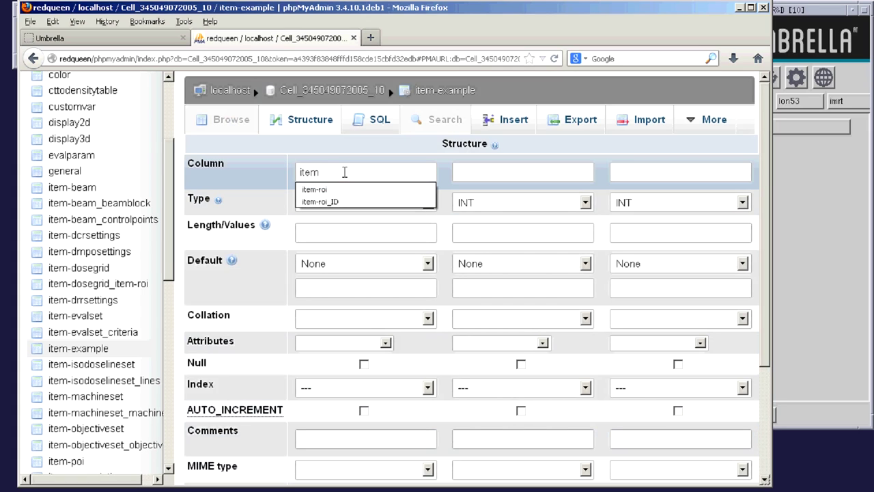
{"action": "type", "text": "-roi_"}
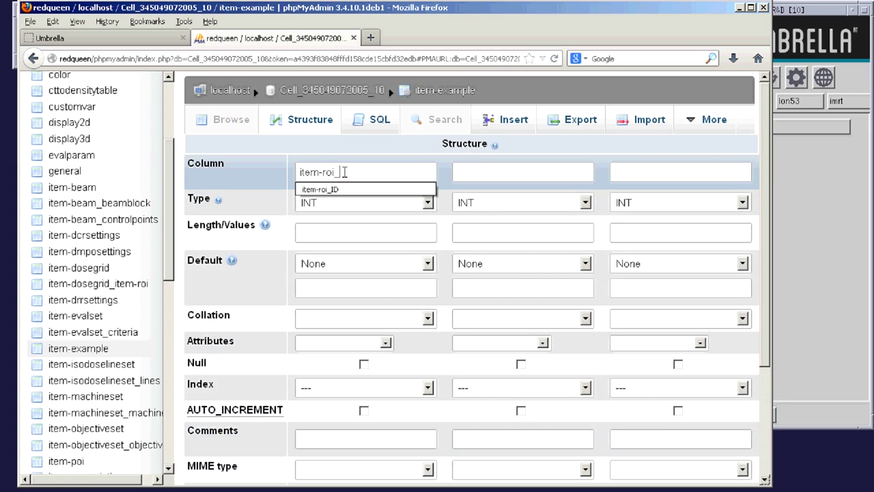
{"action": "type", "text": "ID"}
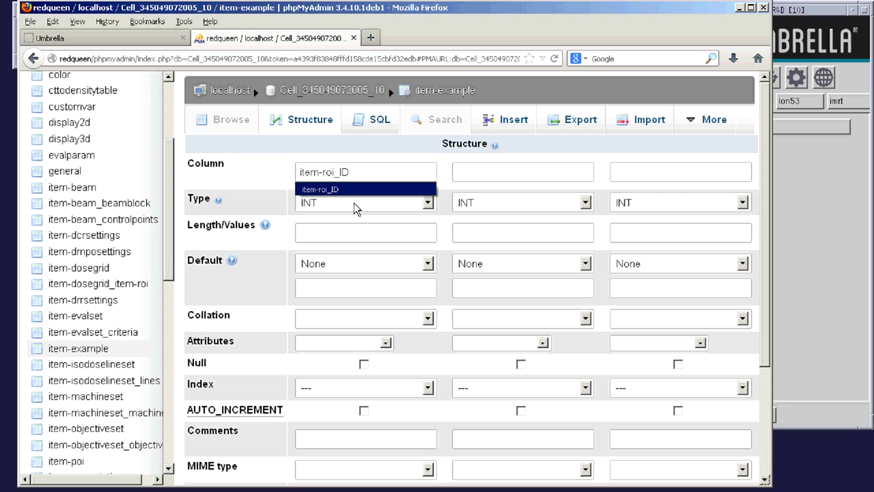
{"action": "left_click", "coordinate": [459, 173]}
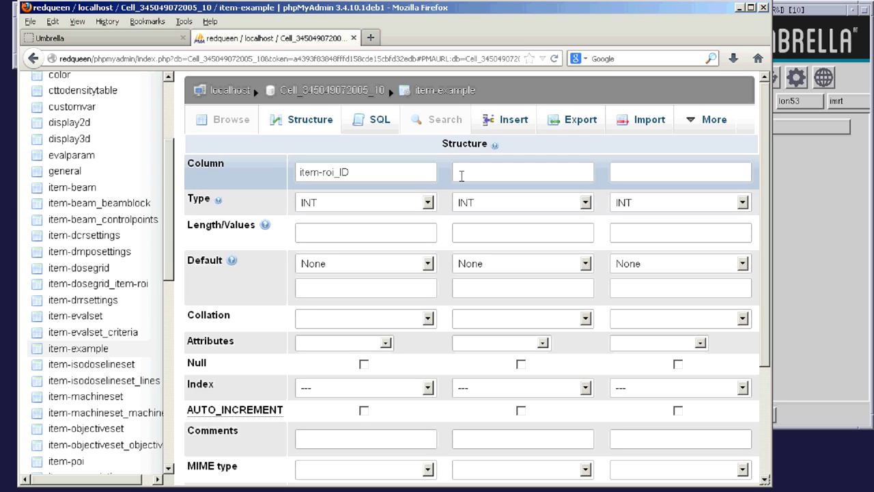
{"action": "left_click", "coordinate": [492, 207]}
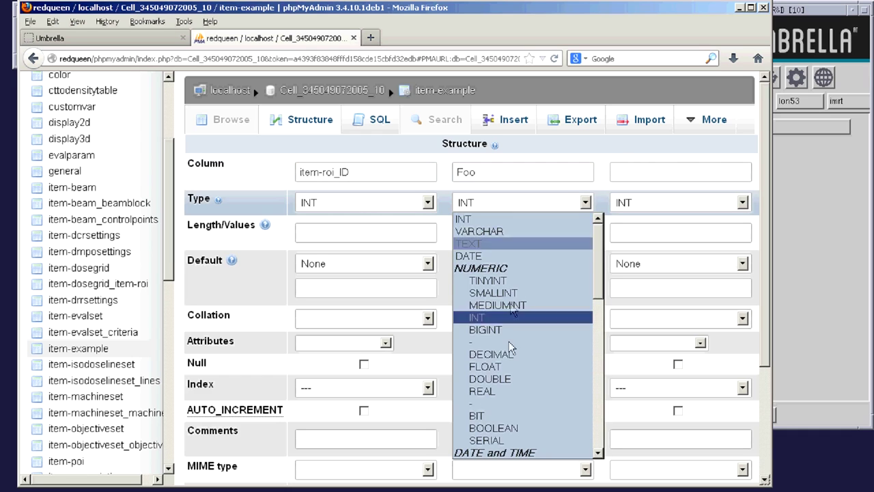
{"action": "left_click", "coordinate": [508, 366]}
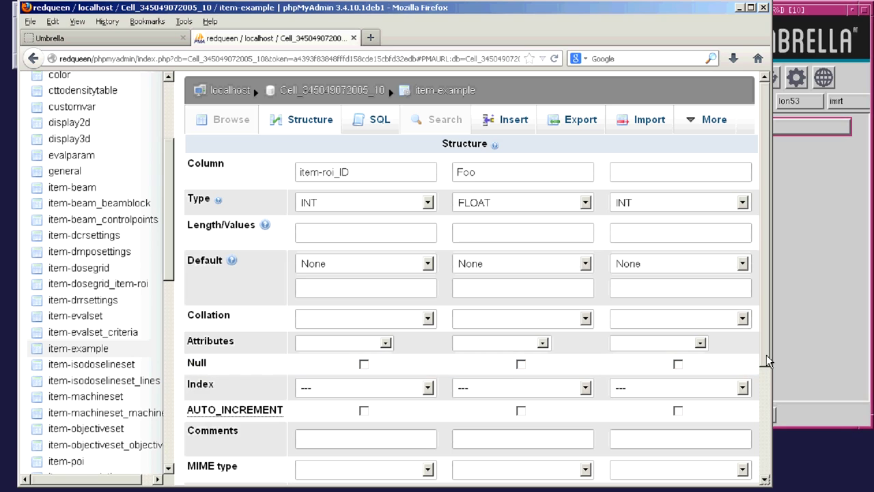
{"action": "scroll", "coordinate": [767, 375], "scroll_direction": "down", "scroll_amount": 4}
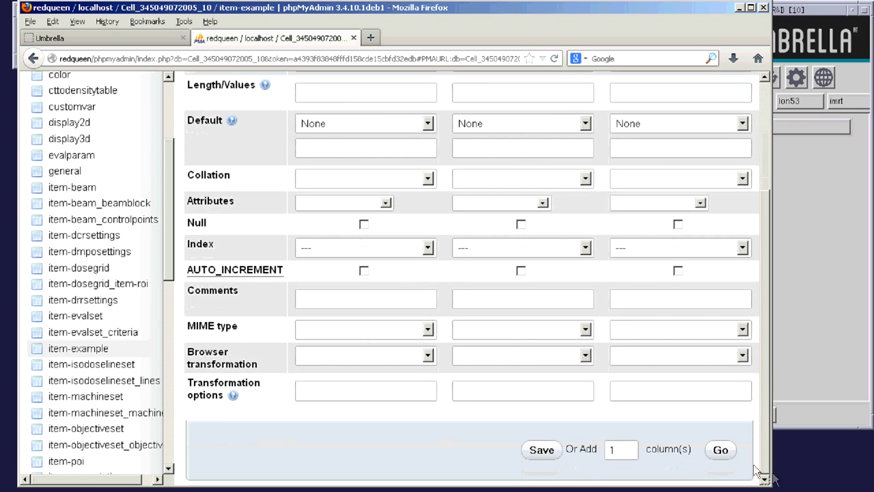
{"action": "left_click", "coordinate": [540, 450]}
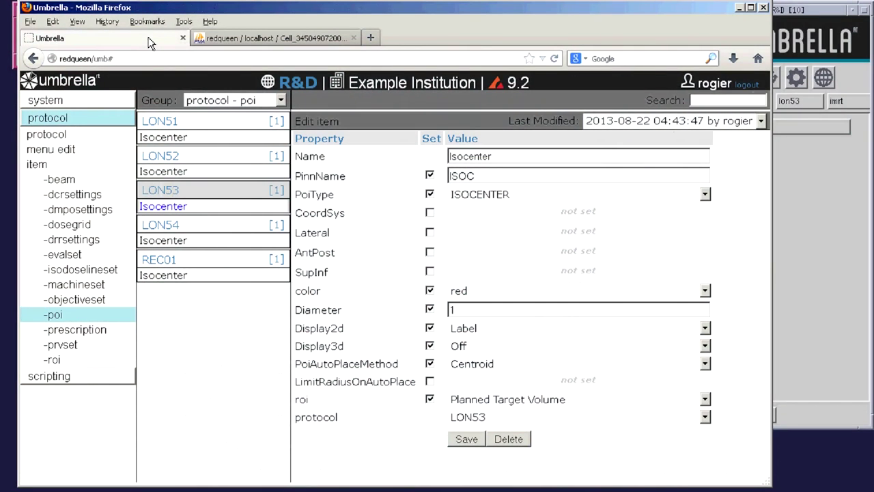
- Create a new example item named example1 under protocol LON53
{"action": "left_click", "coordinate": [45, 167]}
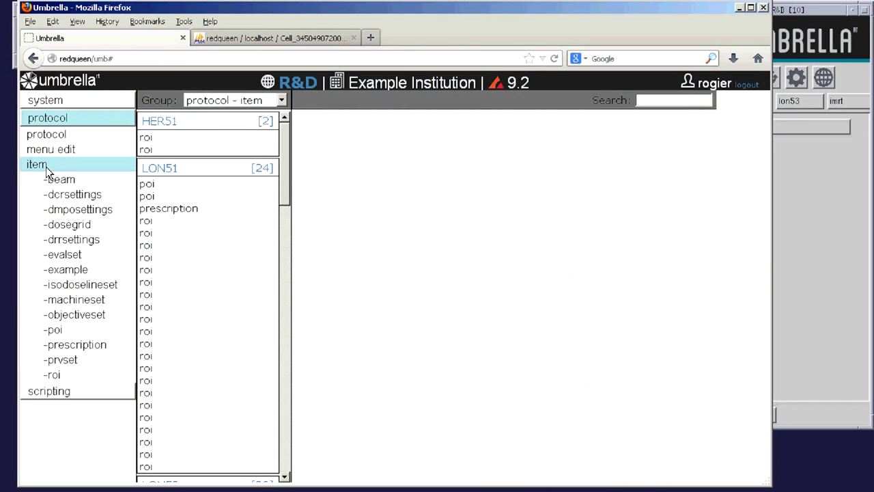
{"action": "left_click", "coordinate": [72, 273]}
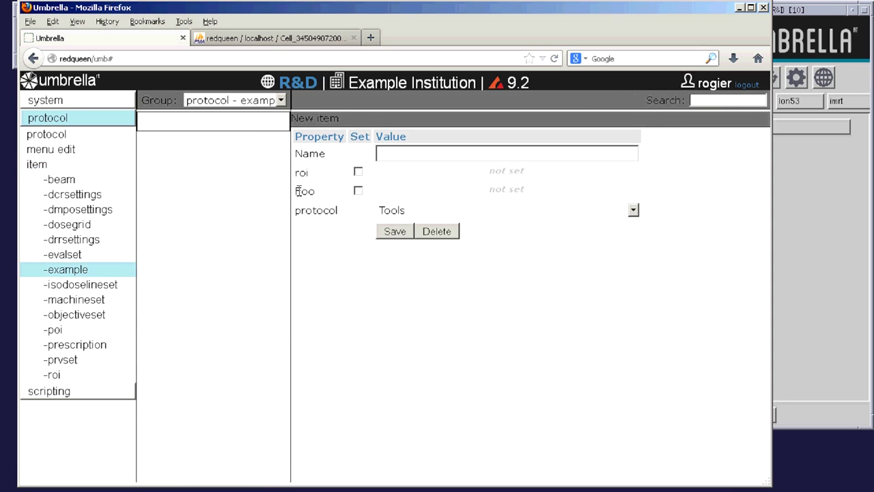
{"action": "left_click", "coordinate": [399, 214]}
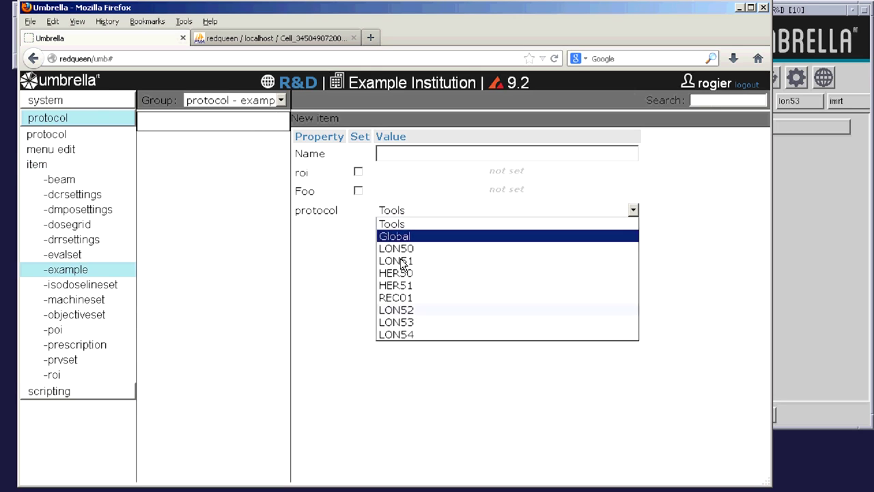
{"action": "left_click", "coordinate": [410, 322]}
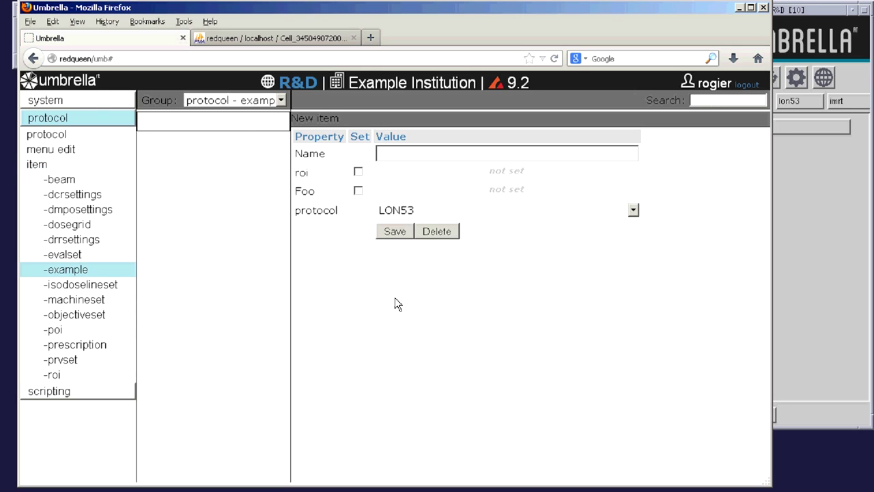
{"action": "left_click", "coordinate": [399, 154]}
{"action": "type", "text": "exampl"}
{"action": "left_click", "coordinate": [399, 232]}
- Create a second example item, example2, under protocol LON52
{"action": "left_click", "coordinate": [391, 153]}
{"action": "type", "text": "example2"}
{"action": "left_click", "coordinate": [433, 211]}
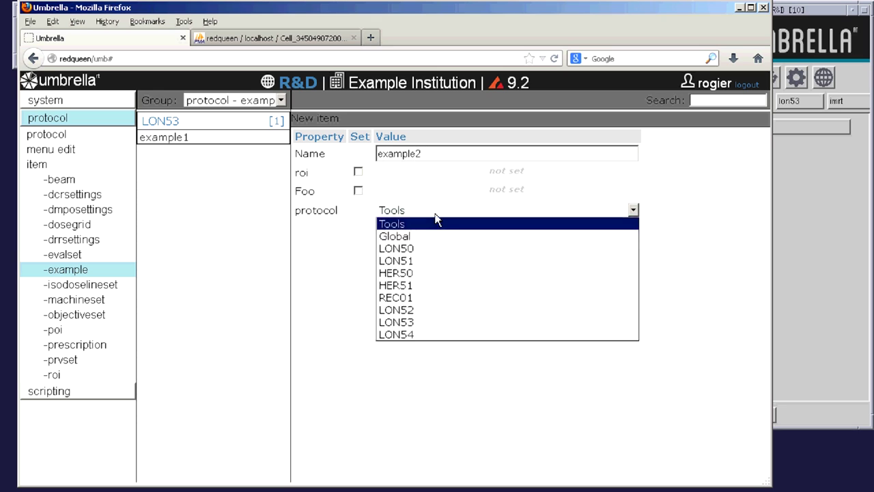
{"action": "left_click", "coordinate": [433, 308]}
{"action": "left_click", "coordinate": [391, 231]}
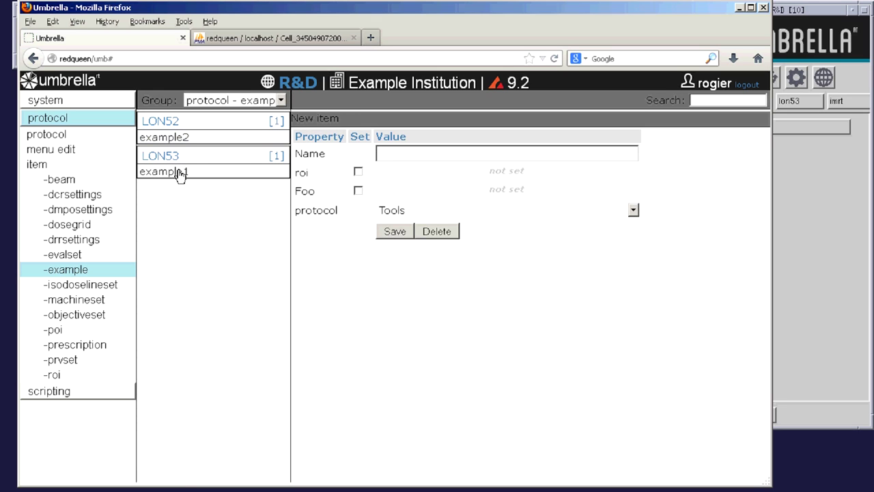
{"action": "left_click", "coordinate": [179, 174]}
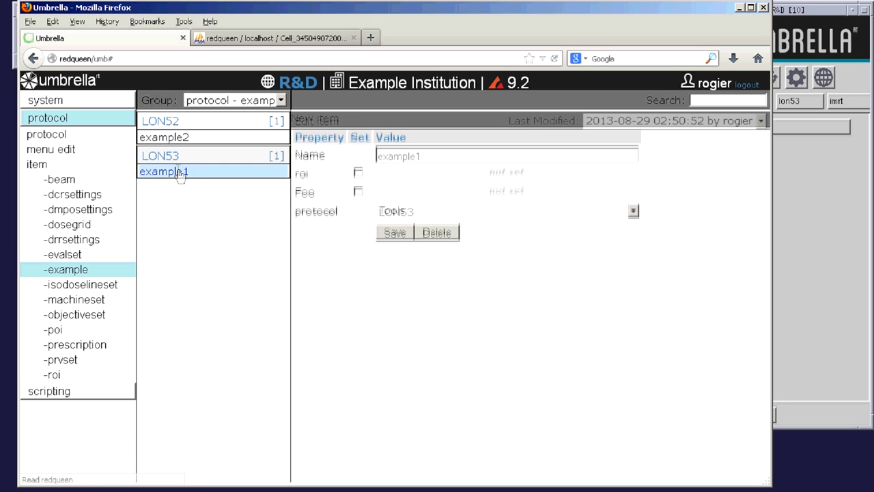
- Set example1's roi to LUNGS and its Foo value to 12.1
{"action": "left_click", "coordinate": [358, 175]}
{"action": "left_click", "coordinate": [406, 177]}
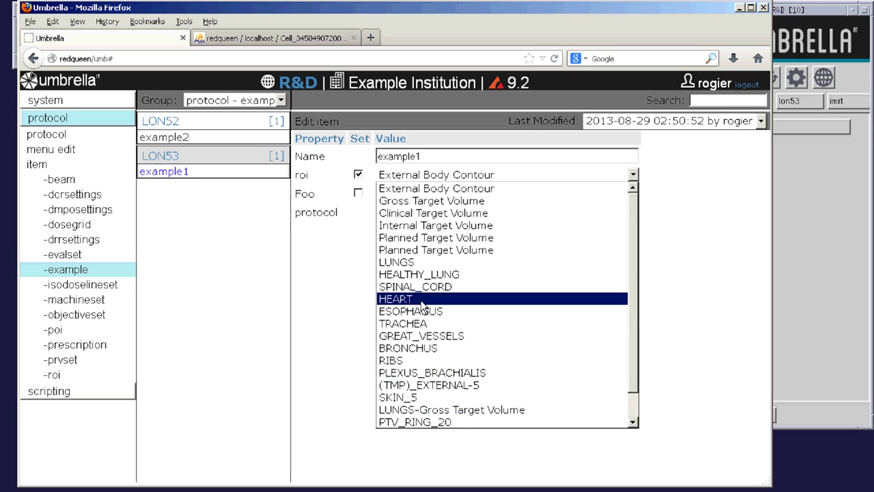
{"action": "left_click", "coordinate": [423, 264]}
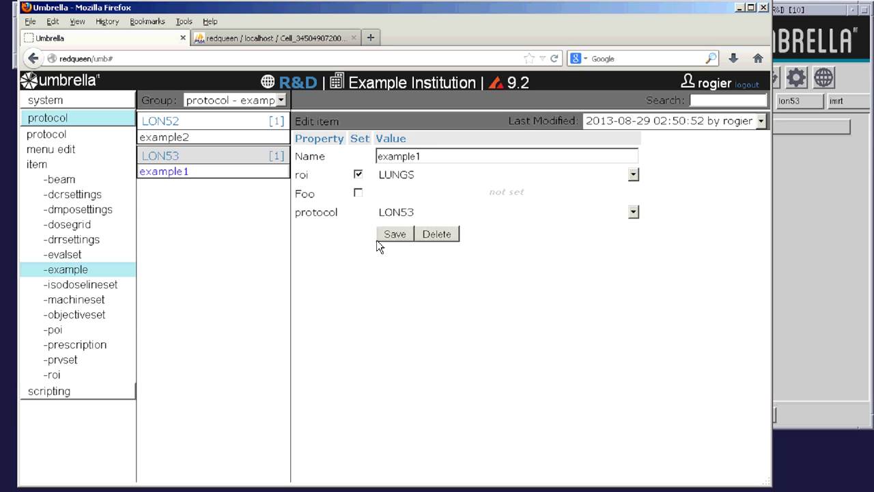
{"action": "left_click", "coordinate": [358, 193]}
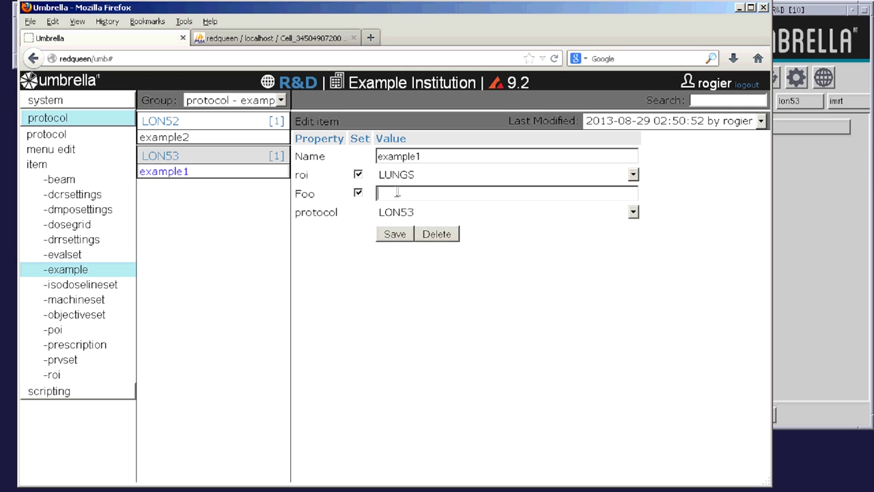
{"action": "type", "text": "12.1"}
{"action": "left_click", "coordinate": [395, 234]}
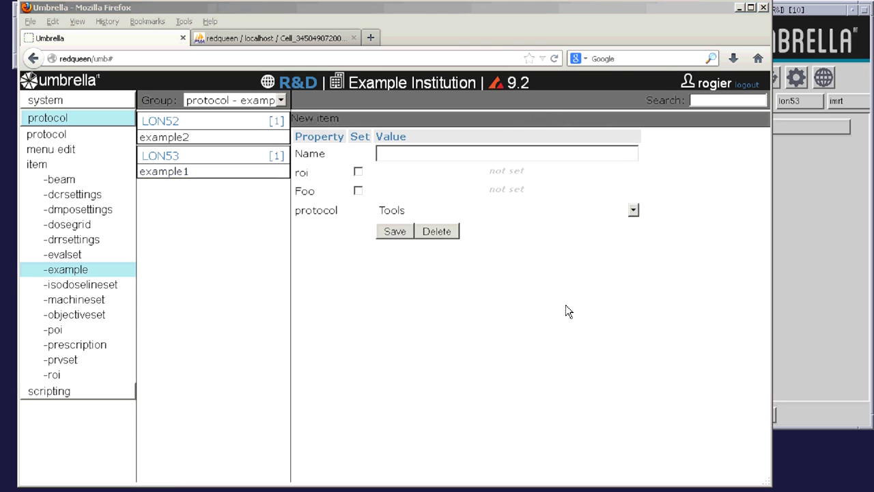
- Move example2 to protocol LON53 and set its roi to BRONCHUS
{"action": "left_click", "coordinate": [233, 137]}
{"action": "left_click", "coordinate": [389, 211]}
{"action": "left_click", "coordinate": [399, 329]}
{"action": "left_click", "coordinate": [398, 235]}
{"action": "left_click", "coordinate": [181, 150]}
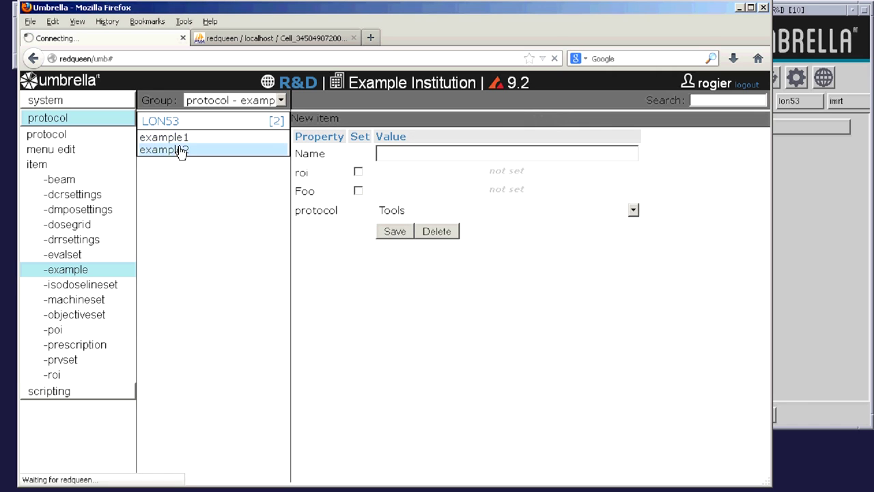
{"action": "left_click", "coordinate": [359, 176]}
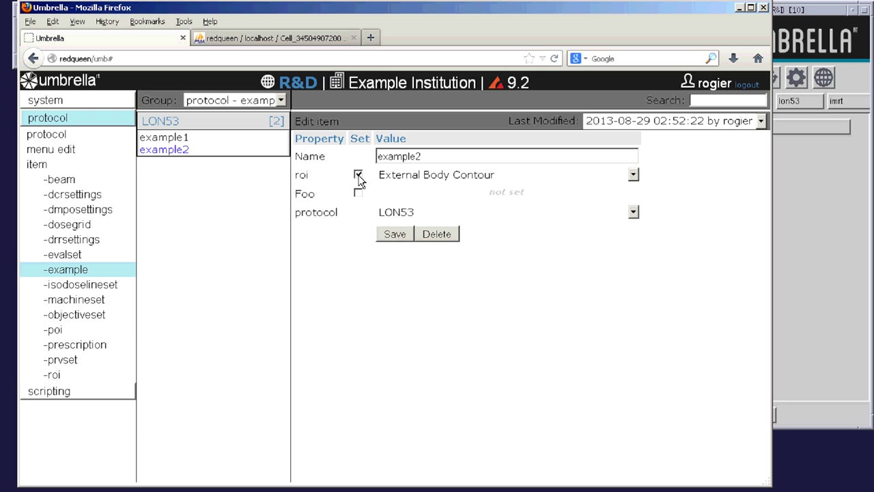
{"action": "left_click", "coordinate": [394, 176]}
{"action": "scroll", "coordinate": [404, 363], "scroll_direction": "down", "scroll_amount": 1}
{"action": "scroll", "coordinate": [403, 359], "scroll_direction": "up", "scroll_amount": 1}
{"action": "left_click", "coordinate": [406, 348]}
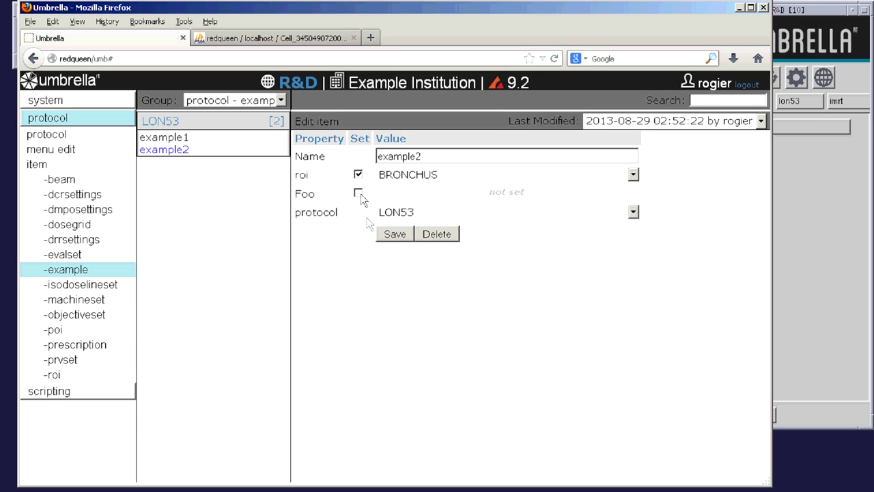
{"action": "left_click", "coordinate": [394, 235]}
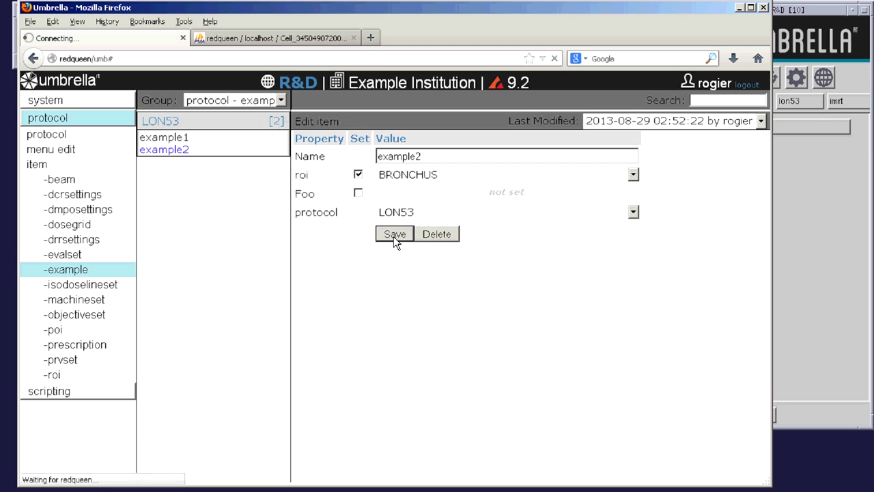
- Add example3 under LON53 with roi enabled and Foo 1.9
{"action": "left_click", "coordinate": [390, 153]}
{"action": "type", "text": "example3"}
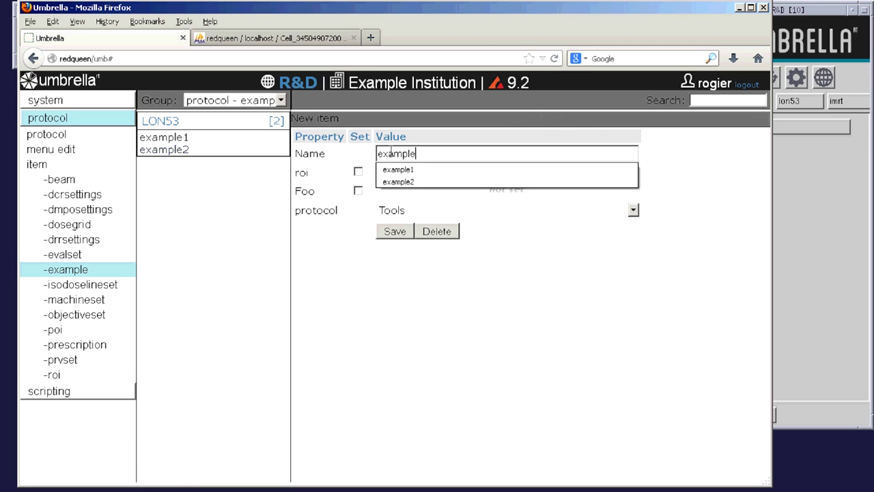
{"action": "left_click", "coordinate": [358, 171]}
{"action": "left_click", "coordinate": [358, 191]}
{"action": "type", "text": "1.9"}
{"action": "left_click", "coordinate": [400, 210]}
{"action": "left_click", "coordinate": [402, 320]}
{"action": "left_click", "coordinate": [394, 233]}
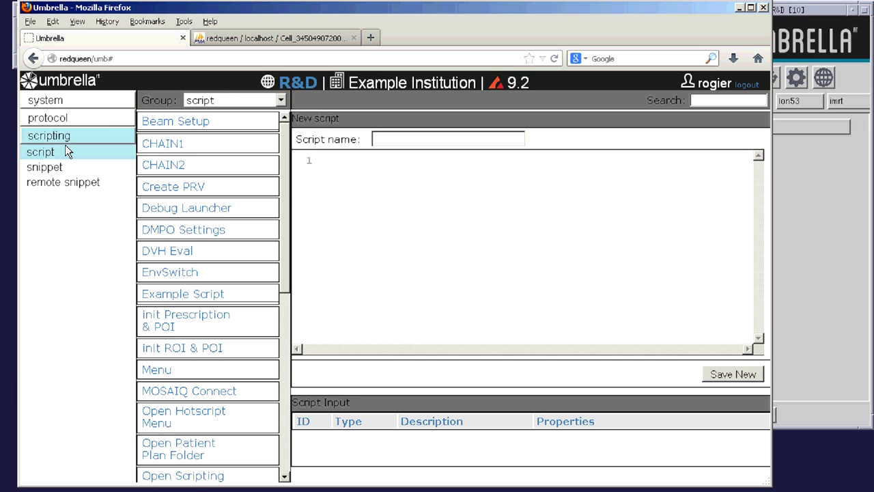
- Add an 'example input' script input of type example using item-roi_ID and Foo
{"action": "scroll", "coordinate": [170, 259], "scroll_direction": "down", "scroll_amount": 1}
{"action": "left_click", "coordinate": [181, 282]}
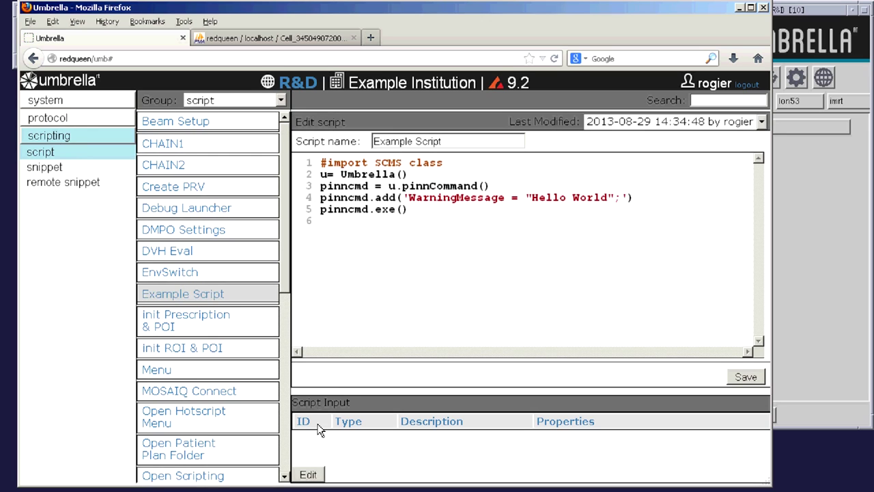
{"action": "left_click", "coordinate": [313, 476]}
{"action": "key", "text": "ctrl+minus"}
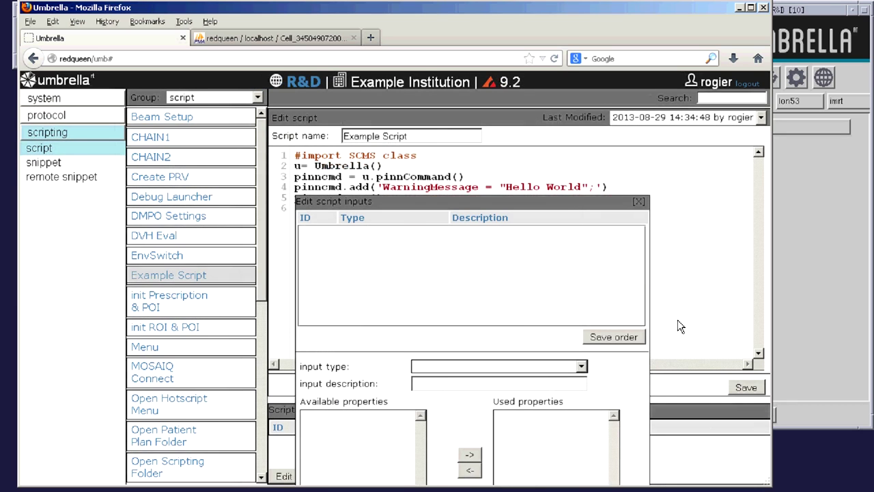
{"action": "key", "text": "ctrl+minus"}
{"action": "key", "text": "ctrl+minus"}
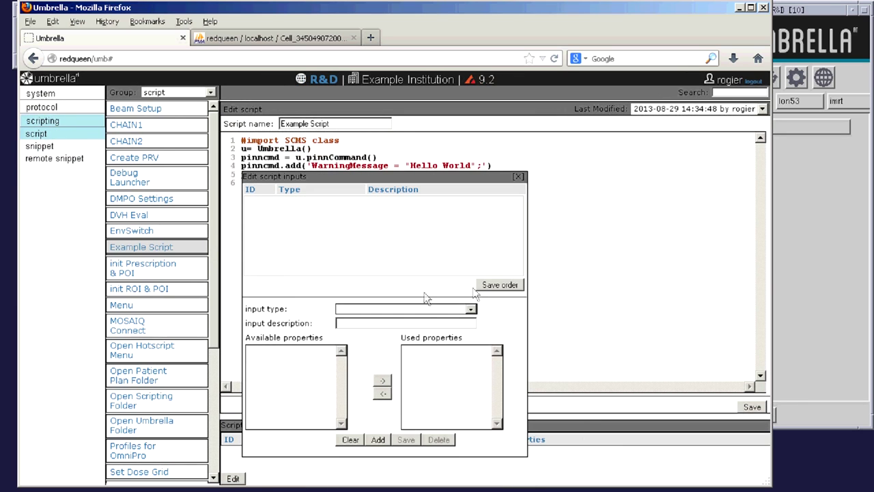
{"action": "left_click", "coordinate": [423, 312]}
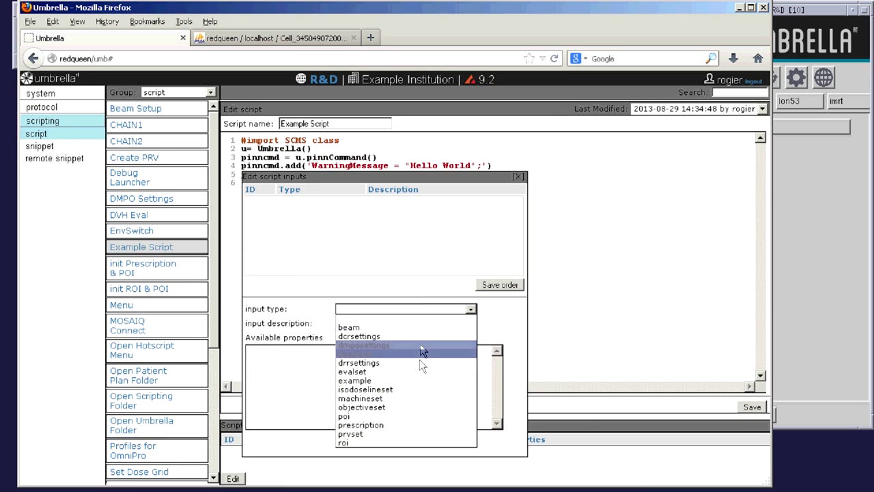
{"action": "left_click", "coordinate": [418, 382]}
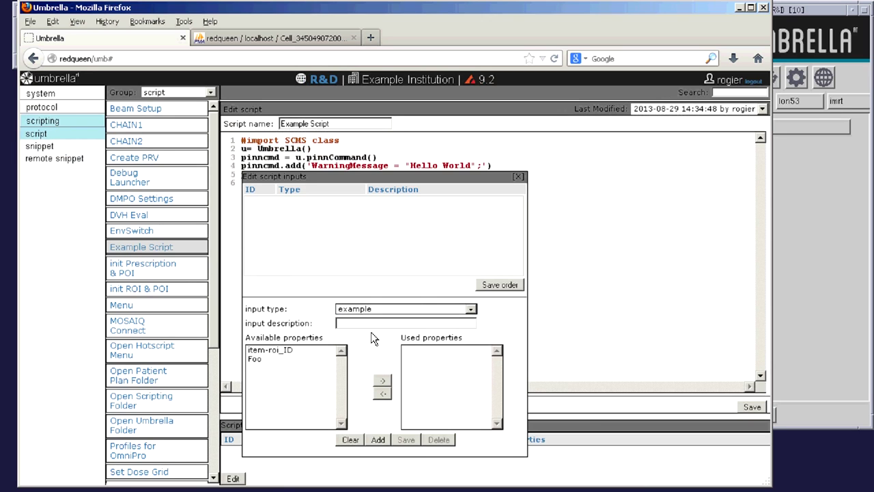
{"action": "type", "text": "xam"}
{"action": "left_click_drag", "start_coordinate": [273, 351], "coordinate": [286, 369]}
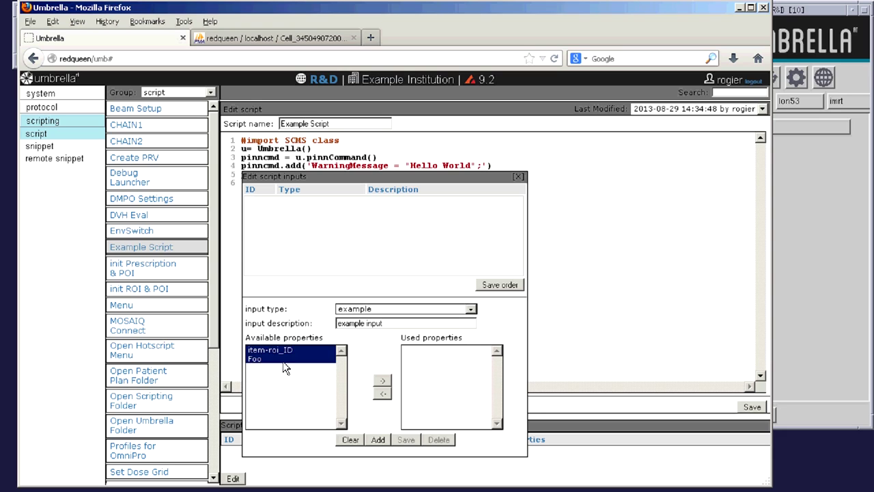
{"action": "left_click", "coordinate": [382, 380]}
{"action": "left_click", "coordinate": [379, 439]}
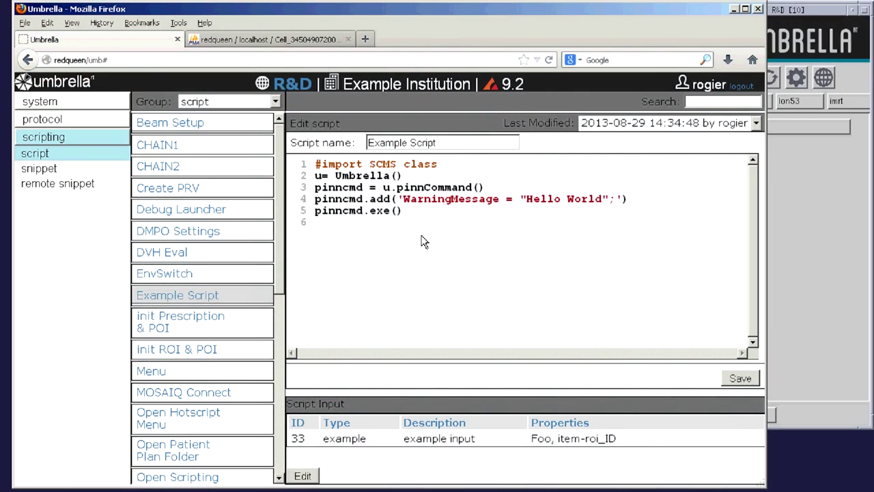
- Code a loop over input 33 warning each item's Name and Foo, end with pinncmd.exe(), and save
{"action": "type", "text": "EXAMPLE_IN = u.getScript"}
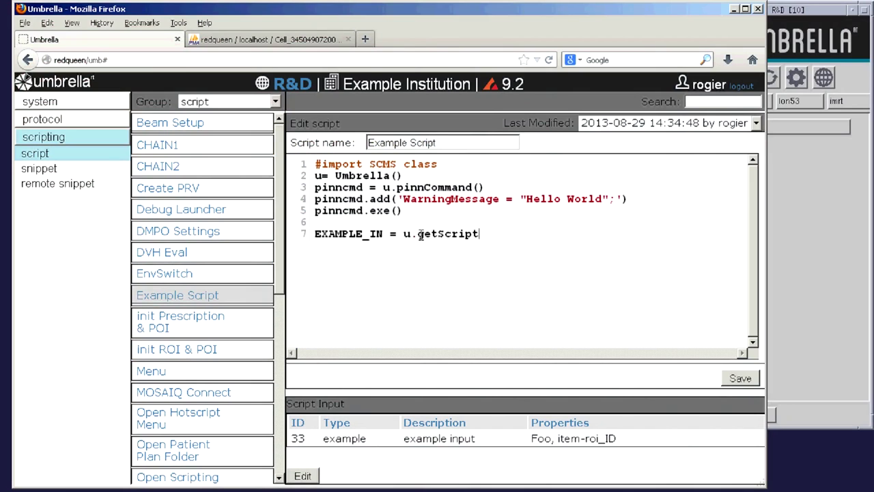
{"action": "type", "text": "Input(33) "}
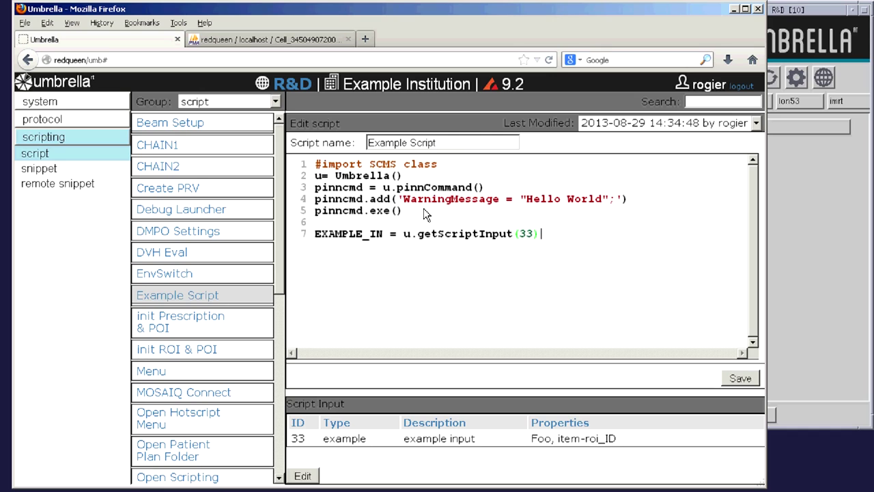
{"action": "type", "text": "pinncmd.reset()"}
{"action": "key", "text": "Return"}
{"action": "type", "text": "for INP in EXAMPLE_IN:"}
{"action": "key", "text": "Return"}
{"action": "key", "text": "Tab"}
{"action": "type", "text": "pinncmd.add('WarningMessage = \"Name: ' +"}
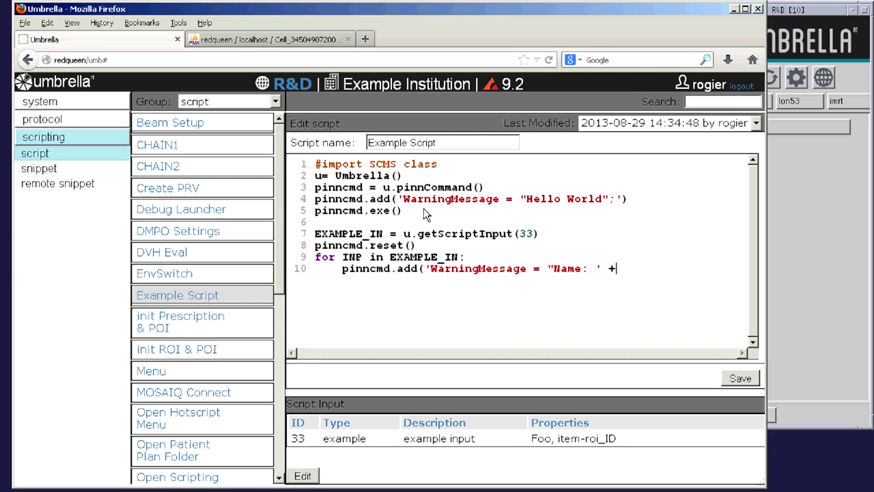
{"action": "type", "text": " str(INP.name) + "}
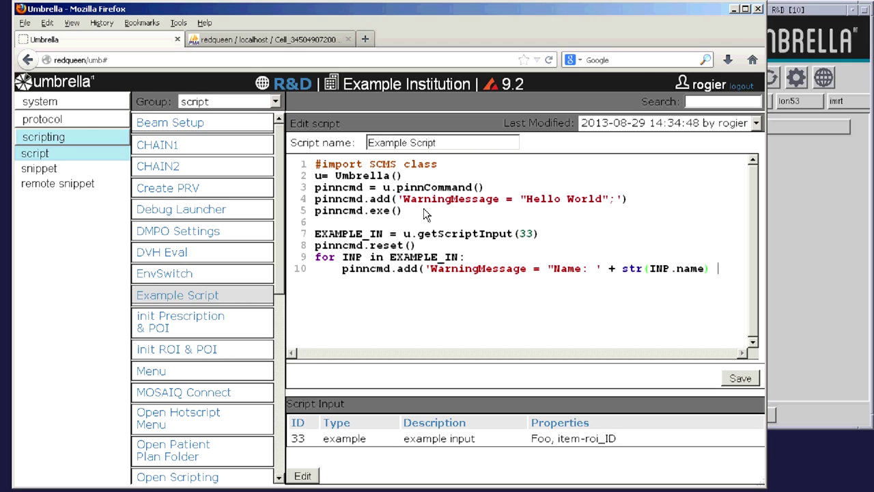
{"action": "type", "text": "' F"}
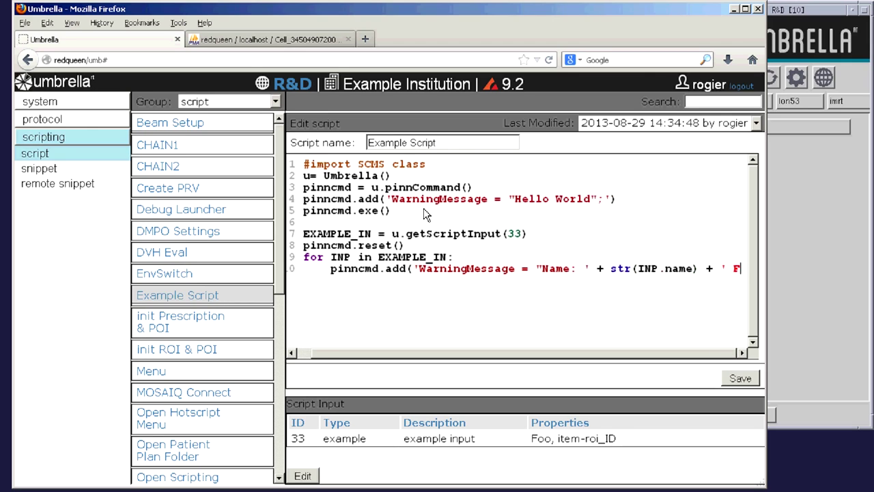
{"action": "type", "text": "oo:' + str"}
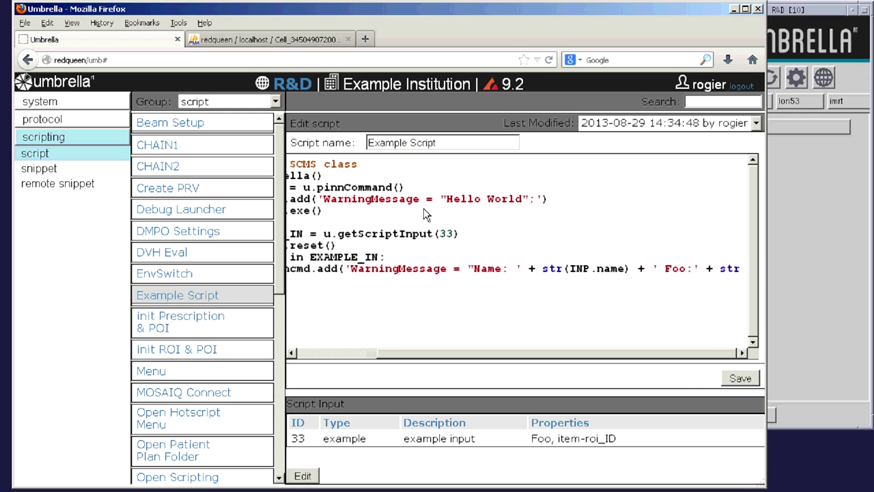
{"action": "type", "text": "(INP.foo) "}
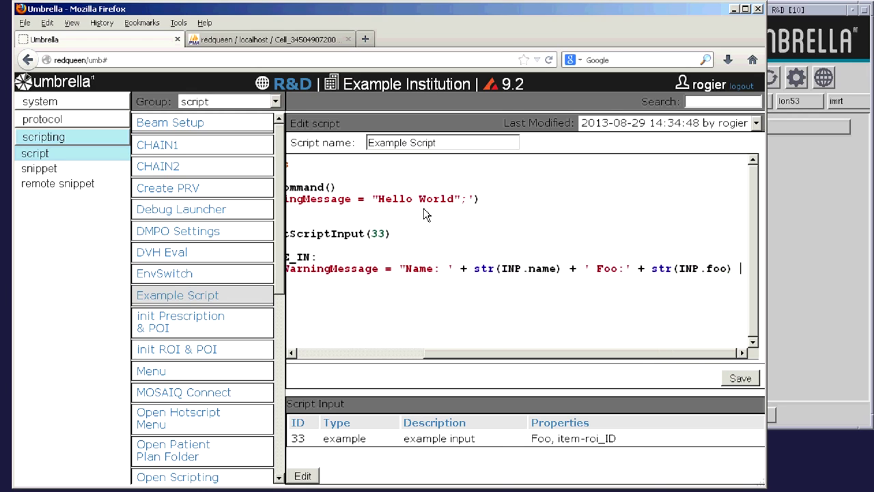
{"action": "type", "text": "+ '\";')"}
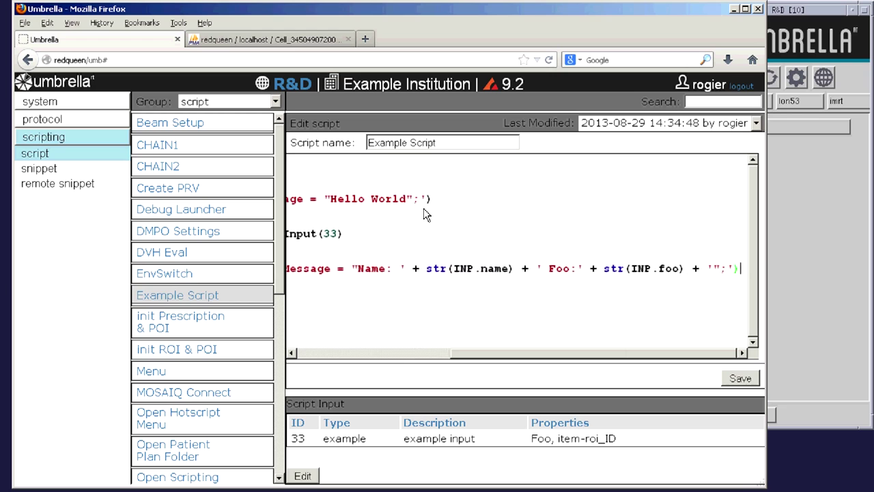
{"action": "key", "text": "Return"}
{"action": "type", "text": "pinncmd.exe()"}
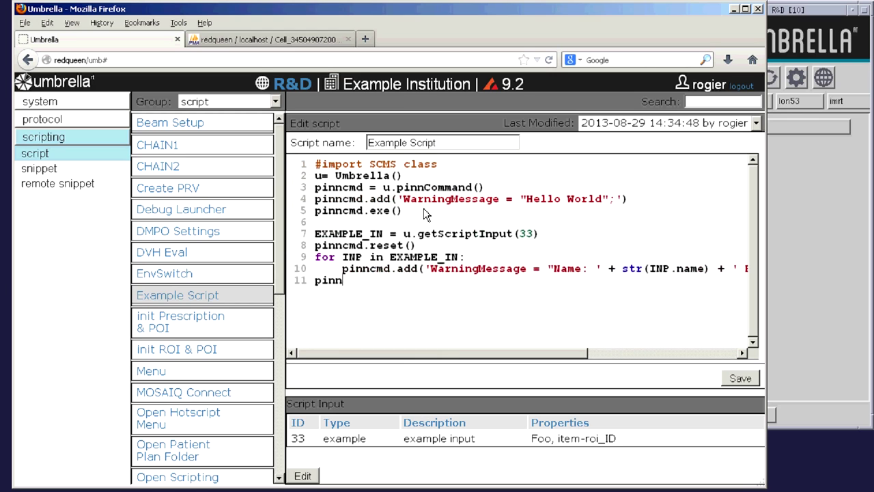
{"action": "left_click", "coordinate": [740, 384]}
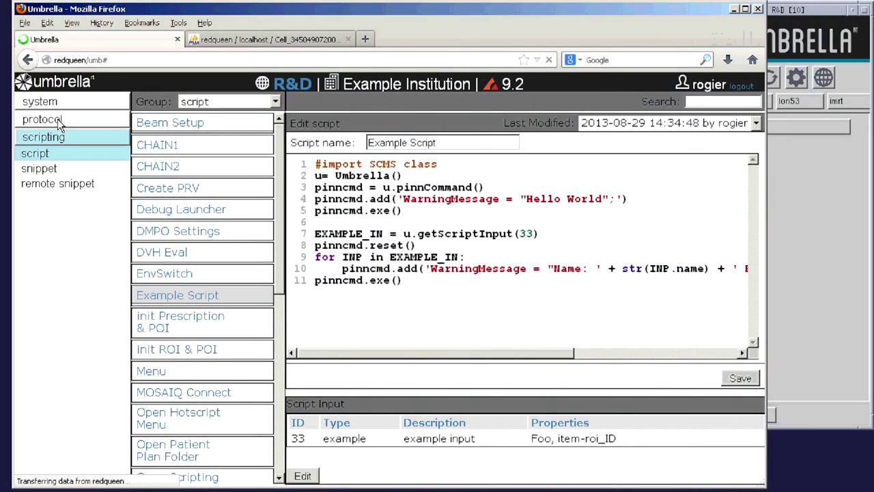
- Open the This Example entry under LON53 IMRT > >TEST > >TEST2 in the menu editor
{"action": "left_click", "coordinate": [58, 118]}
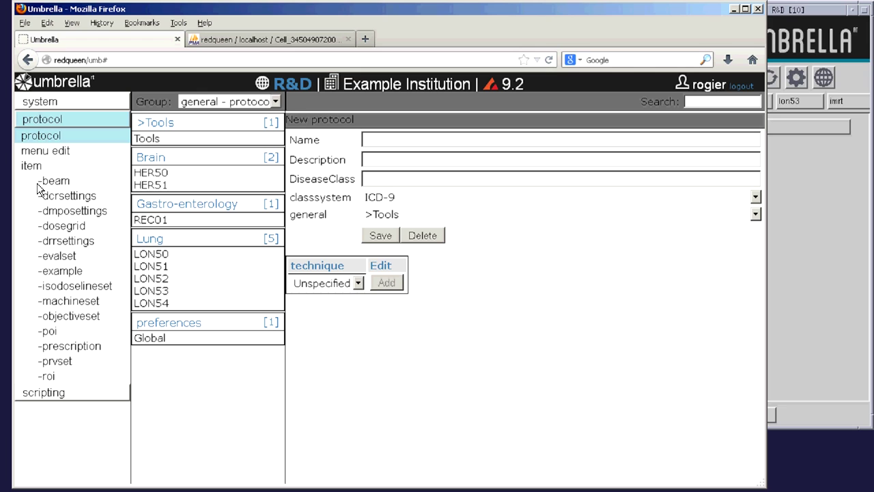
{"action": "left_click", "coordinate": [54, 150]}
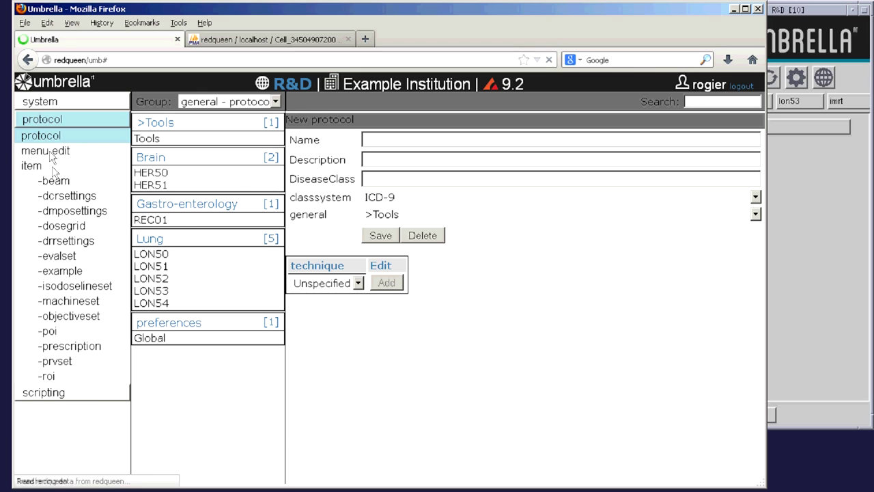
{"action": "left_click", "coordinate": [154, 349]}
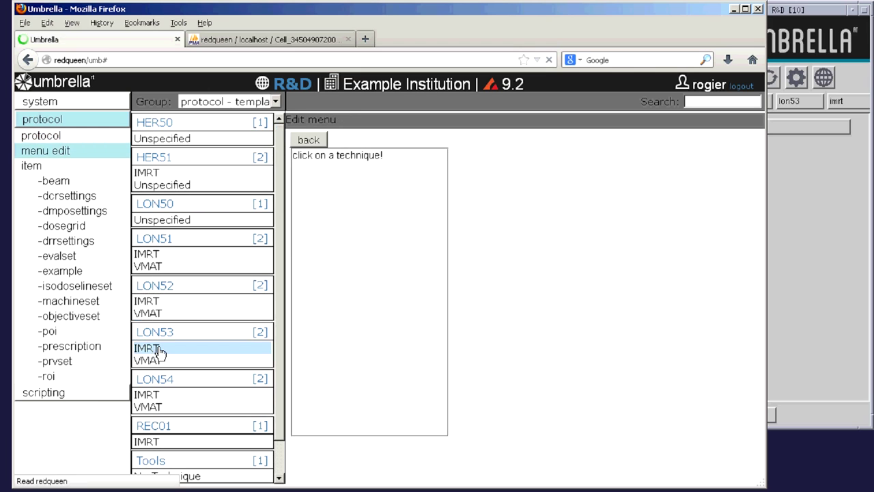
{"action": "left_click", "coordinate": [335, 294]}
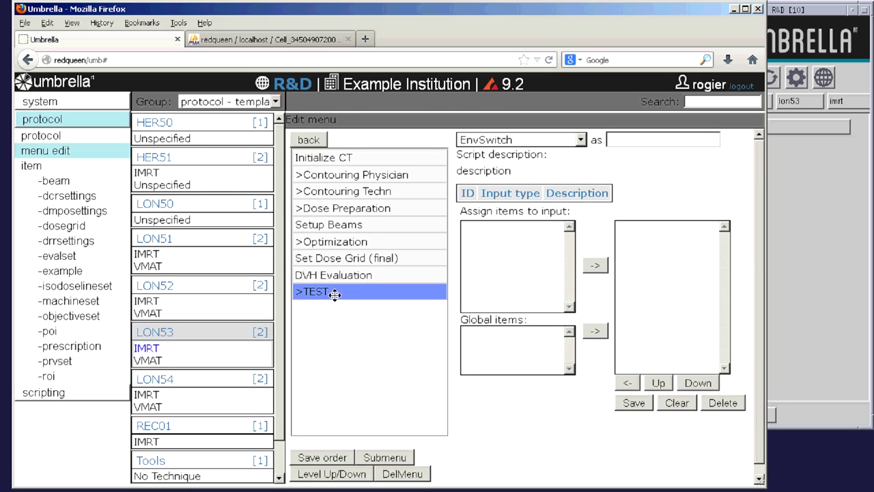
{"action": "double_click", "coordinate": [334, 294]}
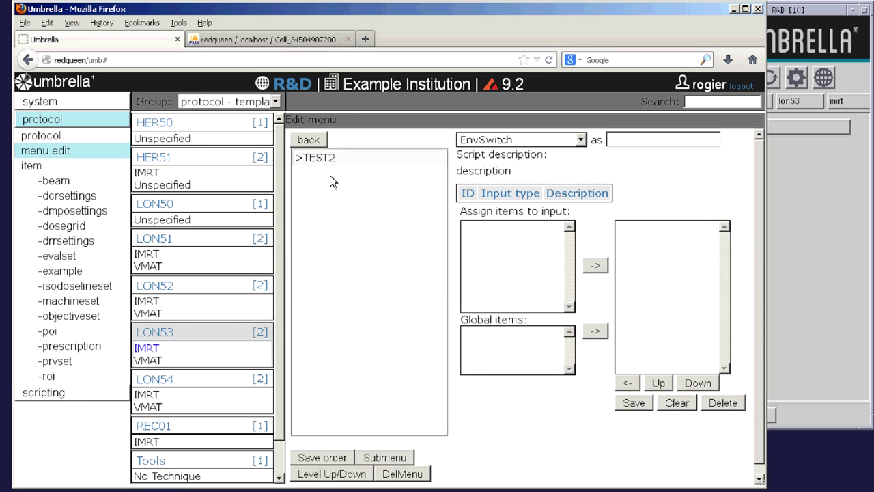
{"action": "double_click", "coordinate": [327, 157]}
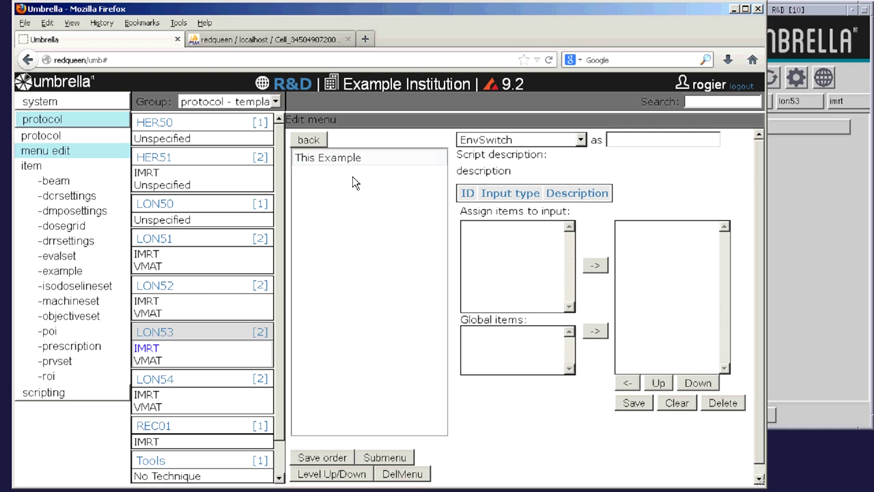
{"action": "left_click", "coordinate": [345, 157]}
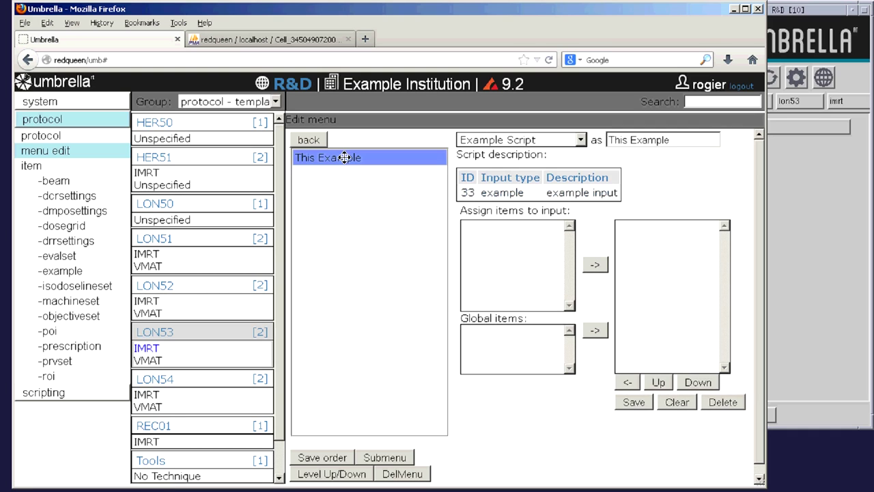
- Assign example1, example3 and example2, in that order, to input 33 and save
{"action": "left_click", "coordinate": [484, 194]}
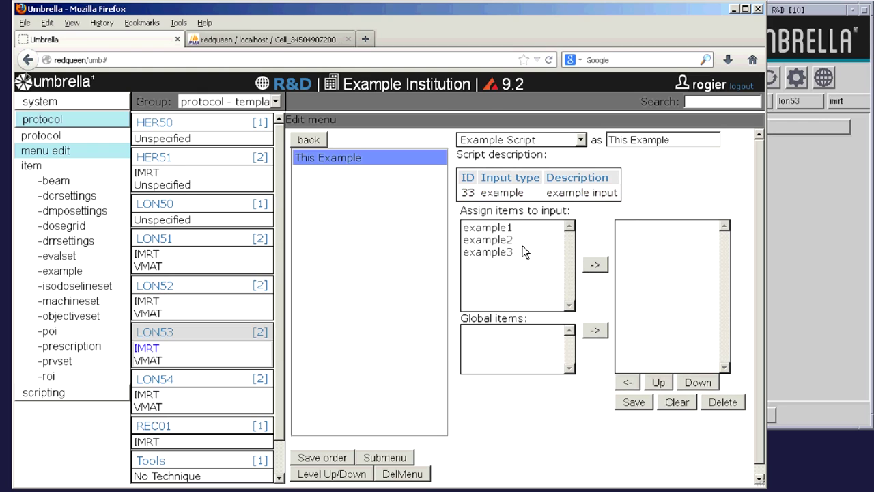
{"action": "left_click_drag", "start_coordinate": [505, 232], "coordinate": [507, 254]}
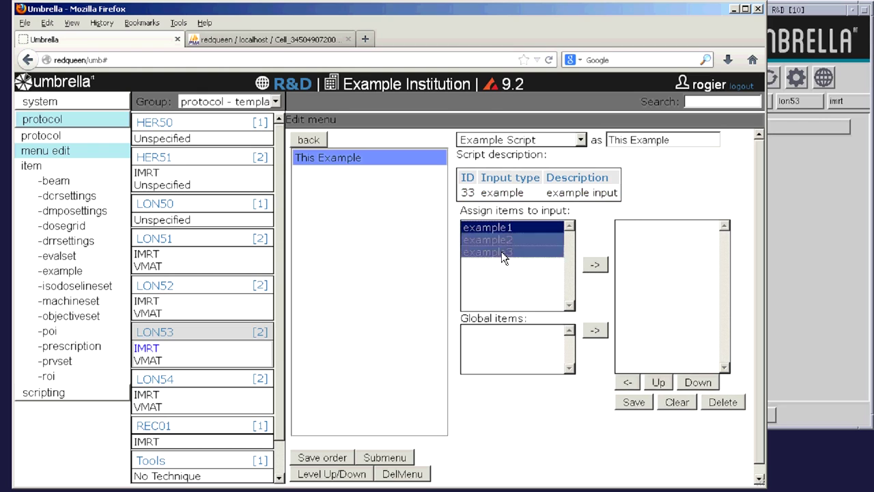
{"action": "left_click", "coordinate": [594, 266]}
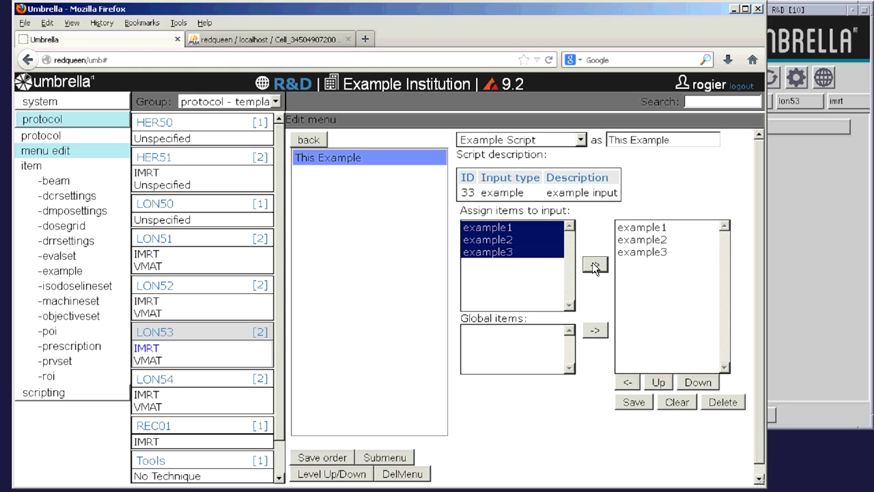
{"action": "left_click", "coordinate": [646, 253]}
{"action": "left_click", "coordinate": [660, 381]}
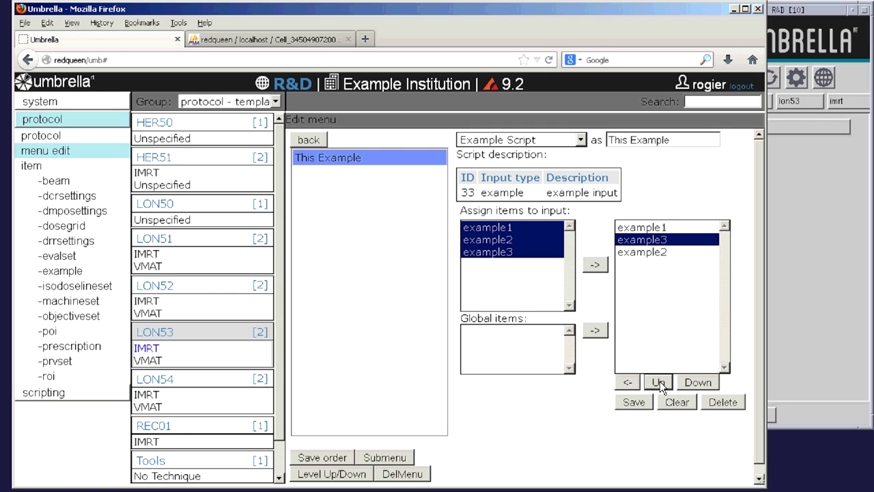
{"action": "left_click", "coordinate": [639, 404]}
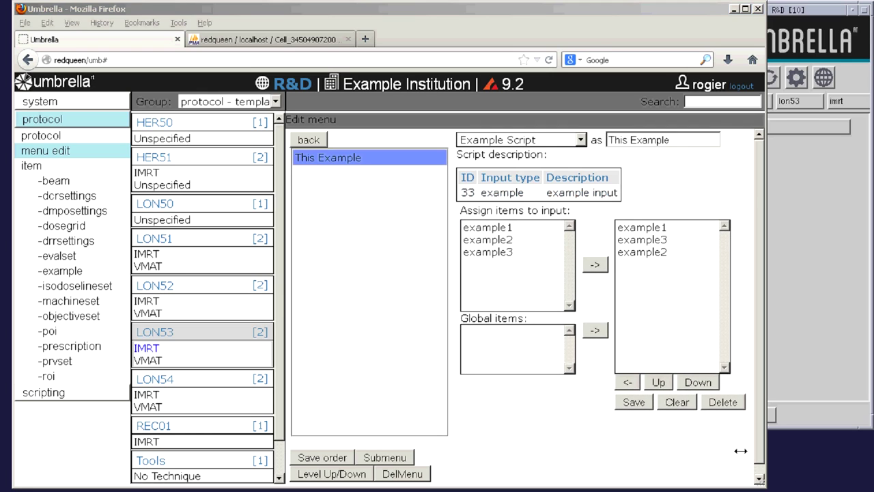
- Run This Example from the Umbrella panel and dismiss the Hello World and item warnings
{"action": "left_click", "coordinate": [787, 25]}
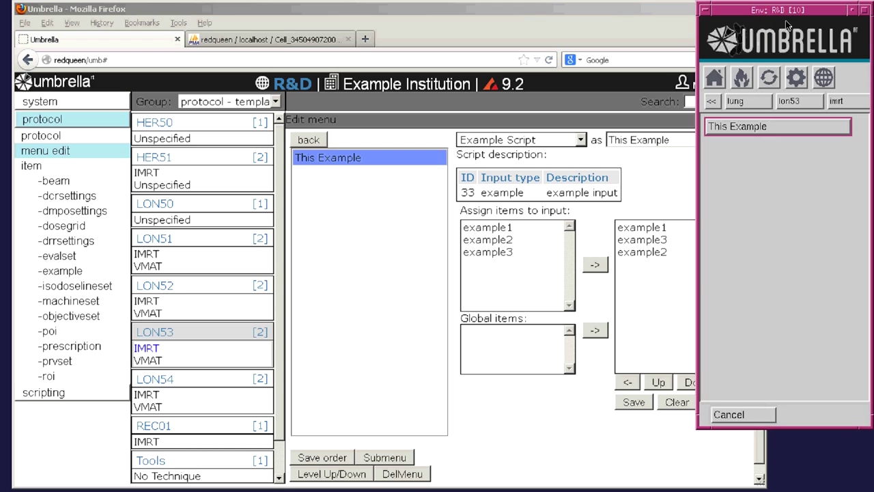
{"action": "left_click", "coordinate": [776, 130]}
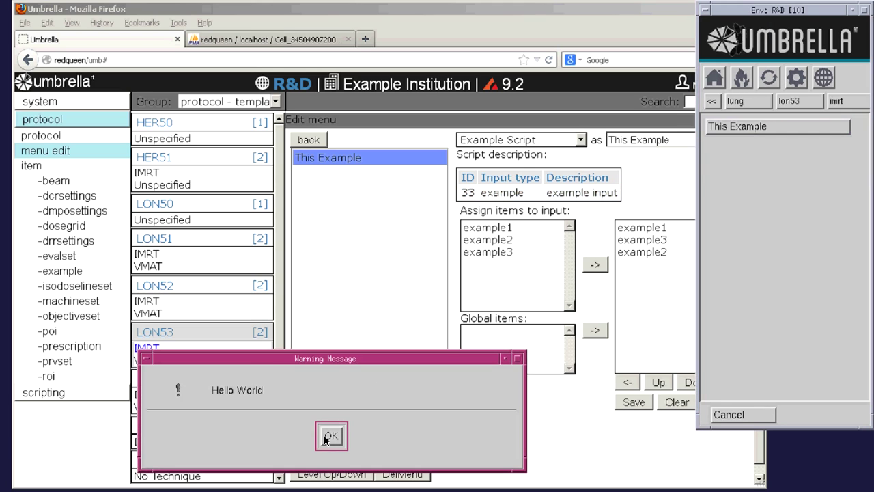
{"action": "left_click", "coordinate": [325, 436]}
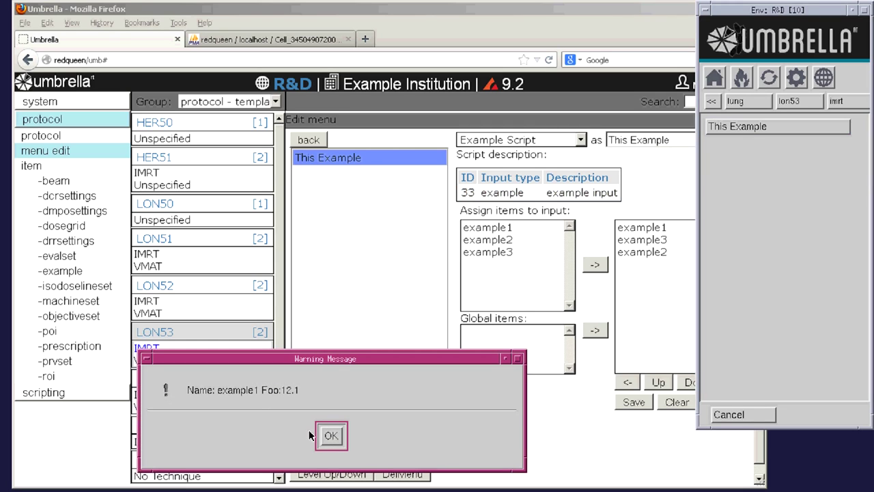
{"action": "left_click", "coordinate": [332, 437]}
{"action": "left_click", "coordinate": [331, 437]}
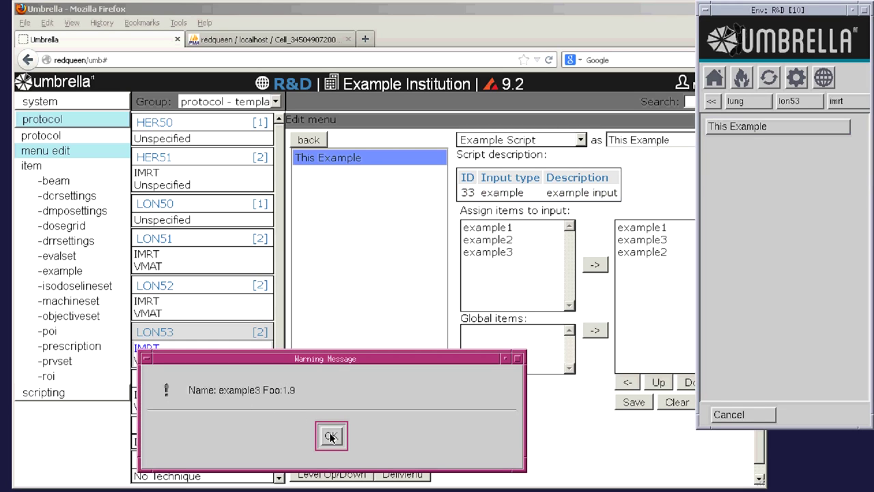
{"action": "left_click", "coordinate": [331, 437]}
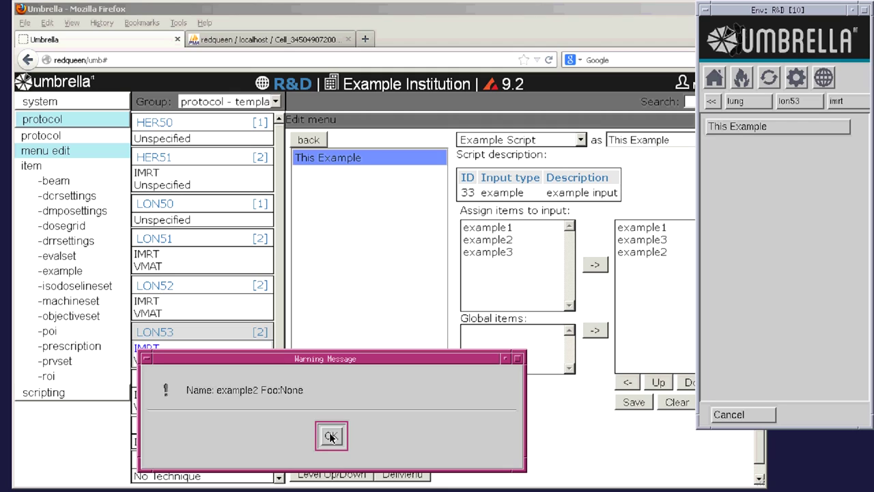
{"action": "left_click", "coordinate": [332, 437]}
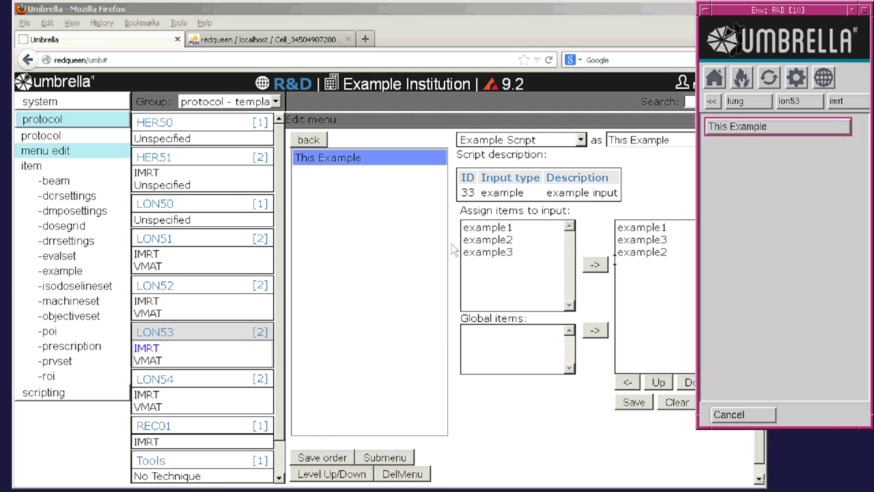
{"action": "left_click", "coordinate": [41, 395]}
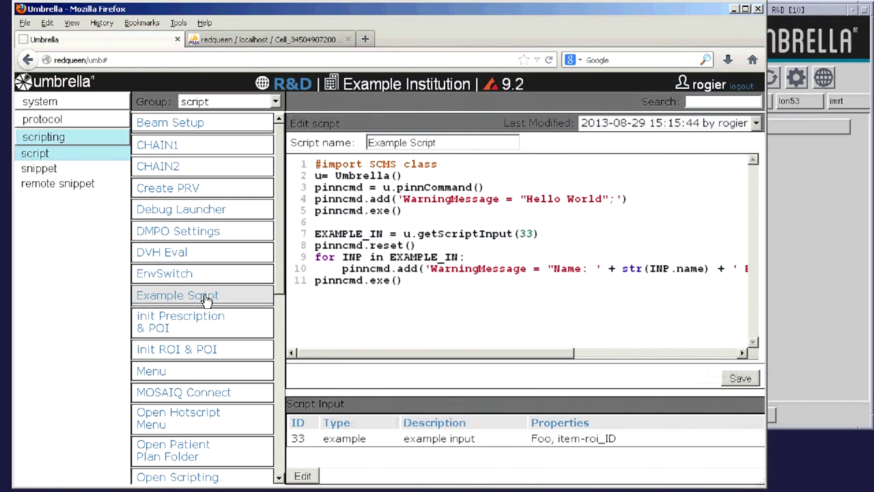
- Add a pinncmd.reset() line and the comment '# now get some info from Pinnacle!'
{"action": "left_click", "coordinate": [426, 281]}
{"action": "key", "text": "Return"}
{"action": "type", "text": "pinncmd.reset()"}
{"action": "key", "text": "Return"}
{"action": "type", "text": "# now get some info from Pinnacle!"}
{"action": "key", "text": "Return"}
- Add a Store.FloatAt.VOL query for EXAMPLE_IN[0].roi's Volume and store the result with RES=pinncmd.exe()
{"action": "type", "text": "pinncmd.add('Store.FloatAt.VOL = RoiList.#\"'+str("}
{"action": "double_click", "coordinate": [353, 234]}
{"action": "key", "text": "ctrl+c"}
{"action": "left_click", "coordinate": [654, 315]}
{"action": "key", "text": "ctrl+v"}
{"action": "type", "text": "[0].roi)+'"}
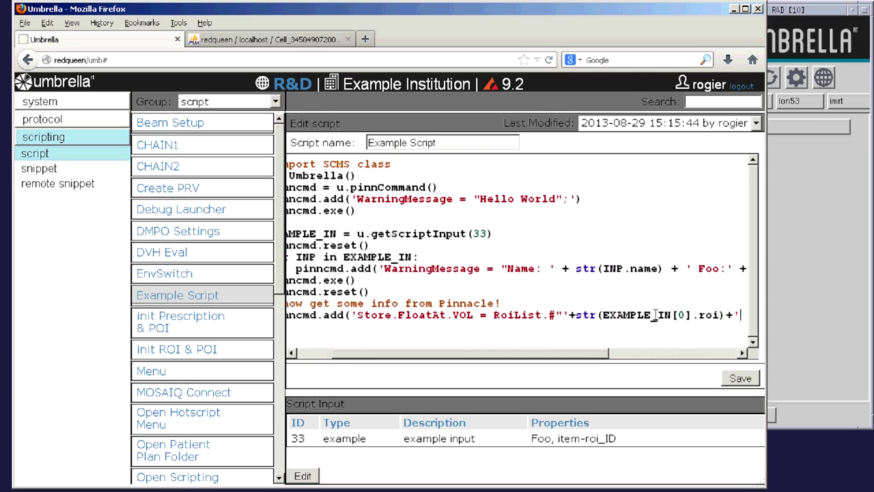
{"action": "type", "text": "\".Volume;')"}
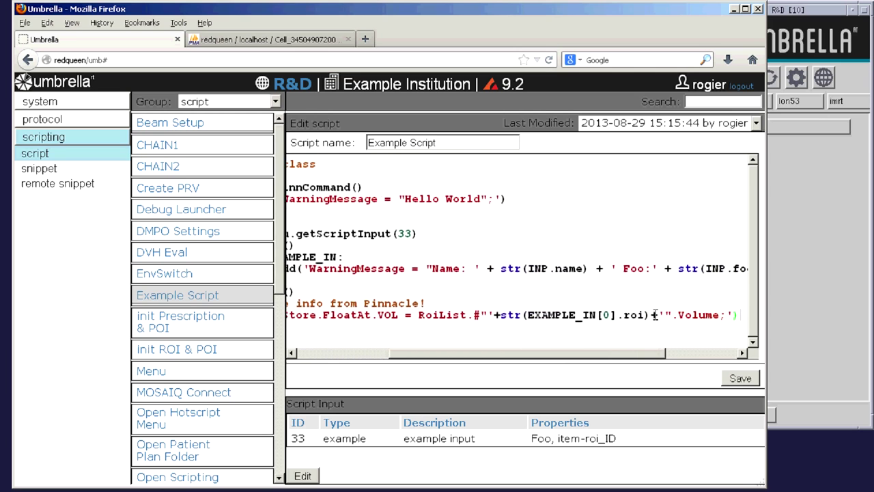
{"action": "key", "text": "Return"}
{"action": "type", "text": "RES=pinncmd.exe()"}
{"action": "key", "text": "Return"}
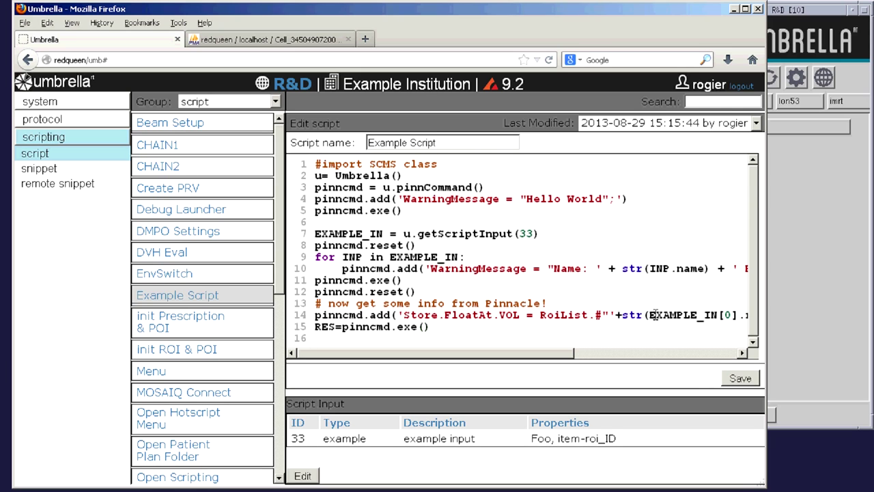
{"action": "scroll", "coordinate": [654, 315], "scroll_direction": "down", "scroll_amount": 2}
{"action": "left_click_drag", "start_coordinate": [430, 253], "coordinate": [316, 252]}
- Add another pinncmd.reset() line and the comment '#and use this info an the code!'
{"action": "key", "text": "ctrl+c"}
{"action": "left_click", "coordinate": [336, 293]}
{"action": "key", "text": "ctrl+v"}
{"action": "key", "text": "Return"}
{"action": "type", "text": "#and use this info a"}
{"action": "type", "text": "n the code!"}
{"action": "key", "text": "Return"}
- Add a WarningMessage line showing EXAMPLE_IN[0].roi and str(RES.VOL+100)
{"action": "type", "text": "pinncmd.add('W"}
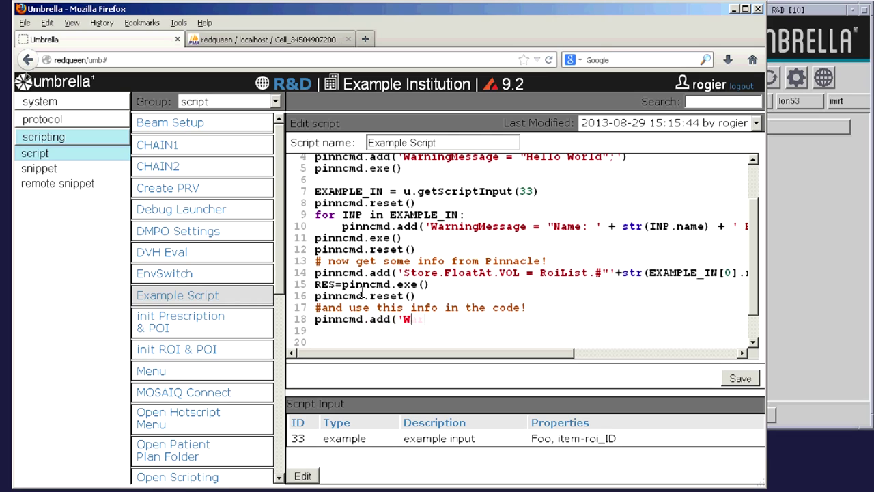
{"action": "type", "text": "arningMessage = \"'+str("}
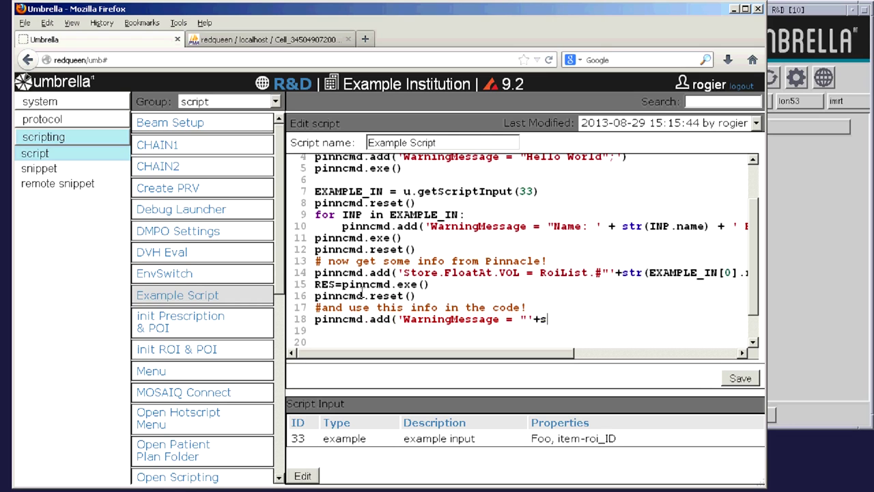
{"action": "left_click_drag", "start_coordinate": [649, 273], "coordinate": [732, 273]}
{"action": "key", "text": "ctrl+c"}
{"action": "left_click", "coordinate": [546, 321]}
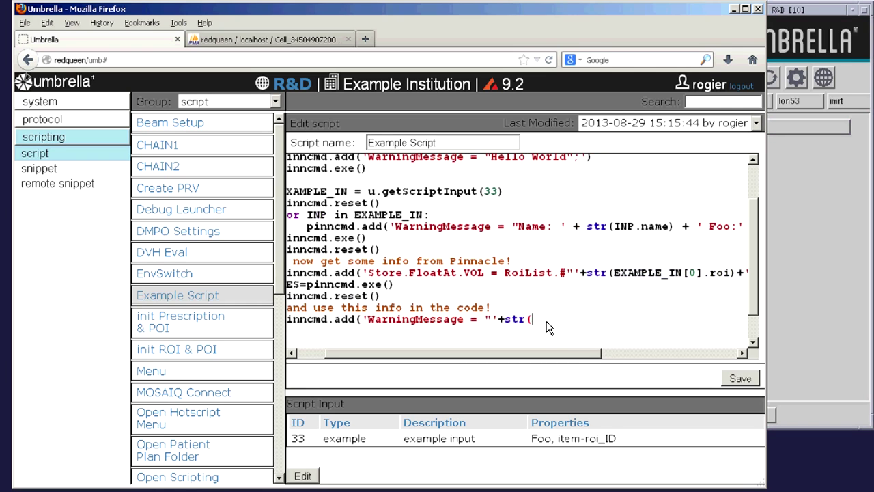
{"action": "key", "text": "ctrl+v"}
{"action": "type", "text": ") +'"}
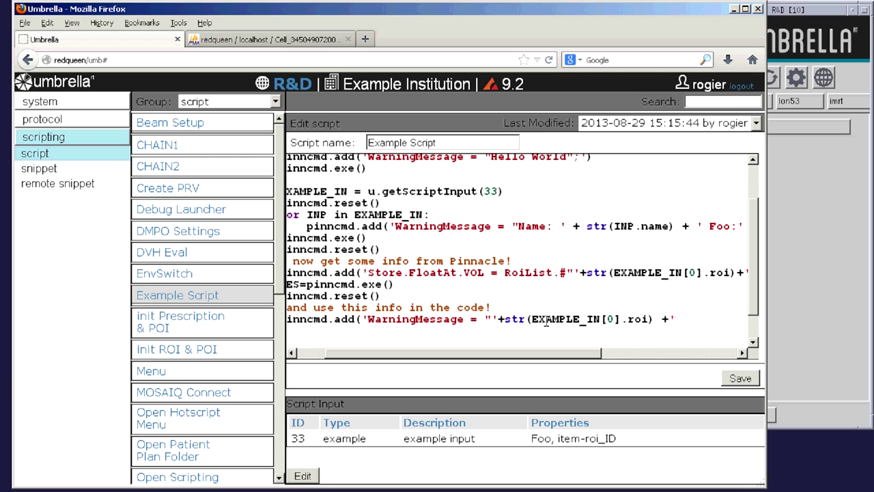
{"action": "type", "text": ": ' + str(RES.VOL+"}
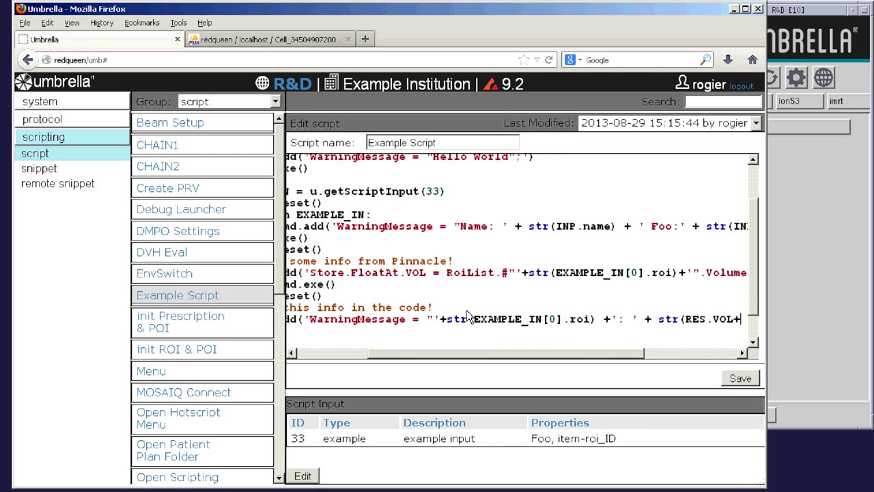
{"action": "type", "text": "100) +"}
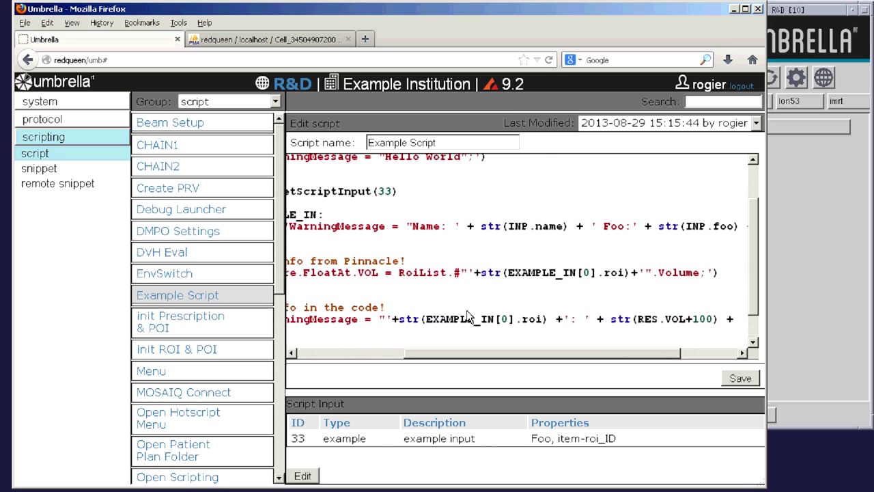
{"action": "type", "text": " '\";')"}
- Finish with pinncmd.exe() and pinncmd.reset() lines, then save the script
{"action": "key", "text": "Return"}
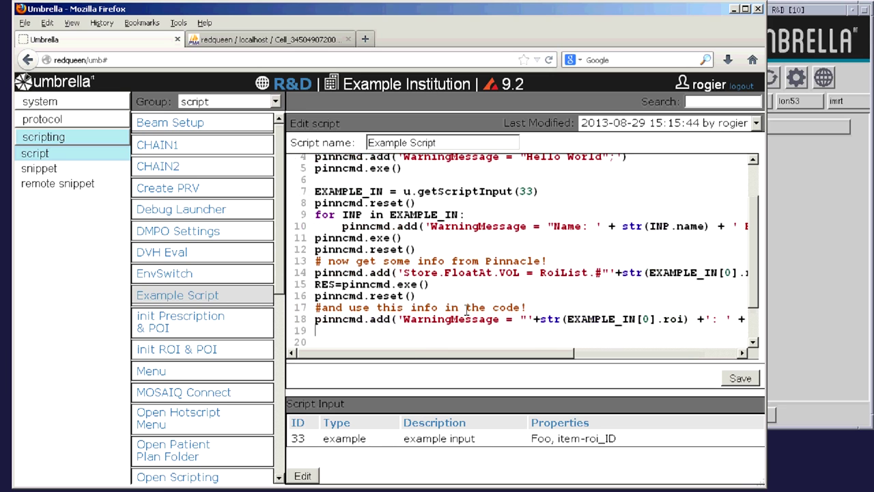
{"action": "type", "text": "pinncm"}
{"action": "type", "text": "()"}
{"action": "key", "text": "Return"}
{"action": "type", "text": "pinncmd.reset()"}
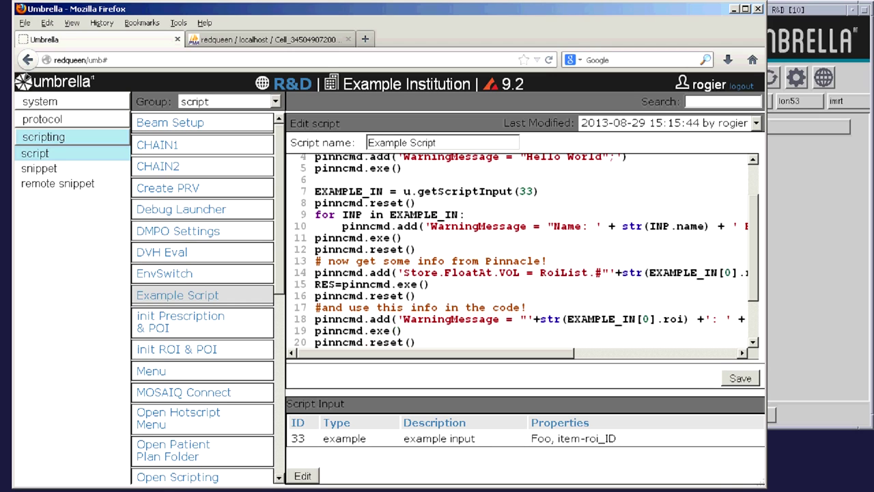
{"action": "left_click", "coordinate": [741, 379]}
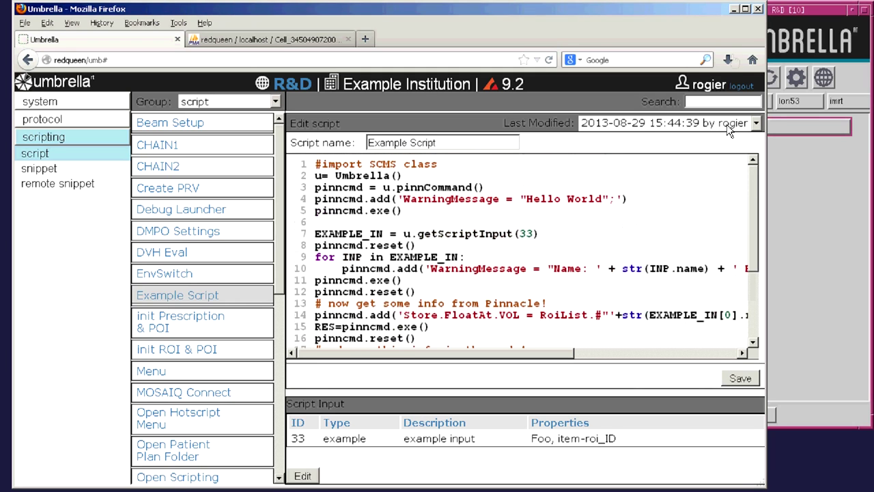
- Run This Example on the LUNGS region and dismiss its three messages, ending with LUNGS: 8428.75
{"action": "left_click", "coordinate": [734, 9]}
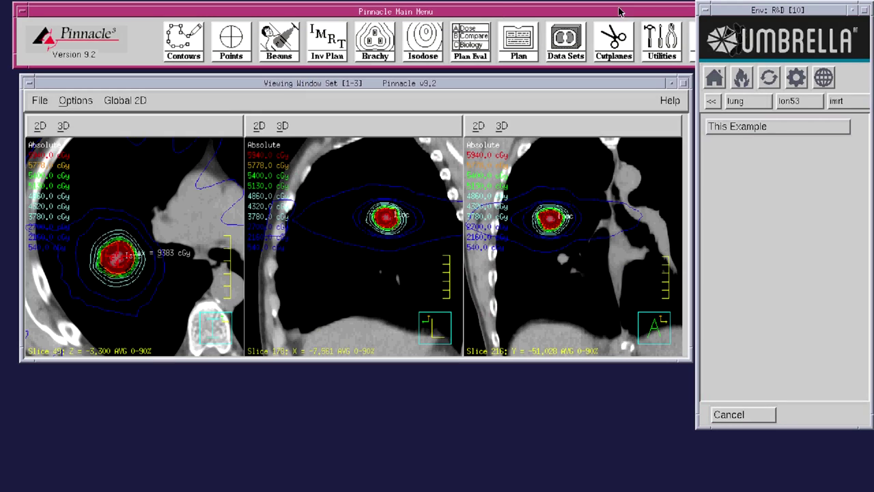
{"action": "left_click", "coordinate": [194, 45]}
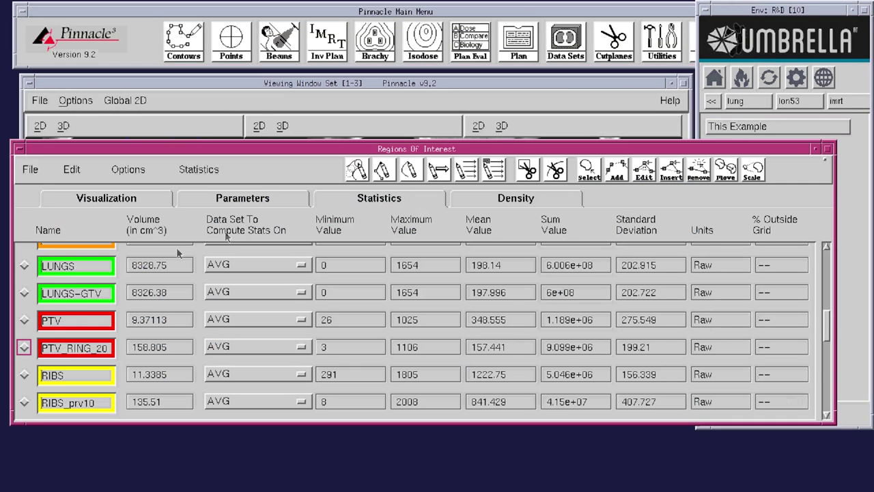
{"action": "left_click", "coordinate": [24, 266]}
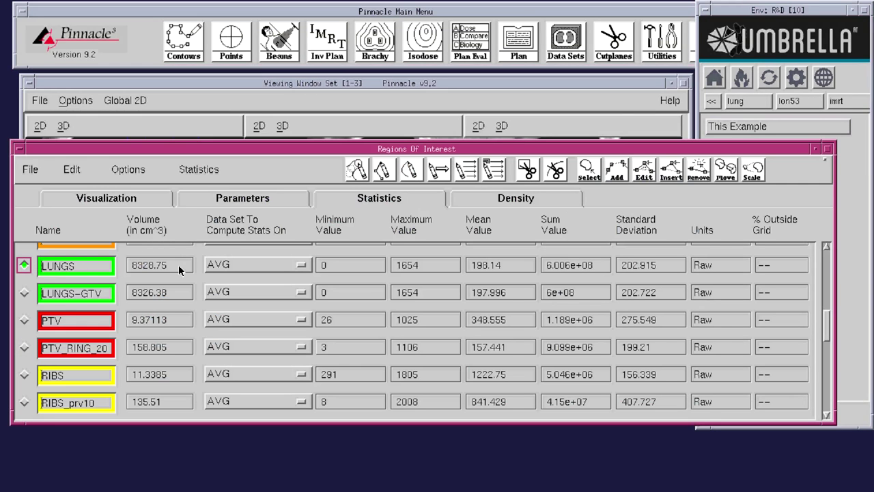
{"action": "left_click", "coordinate": [758, 126]}
{"action": "left_click", "coordinate": [761, 135]}
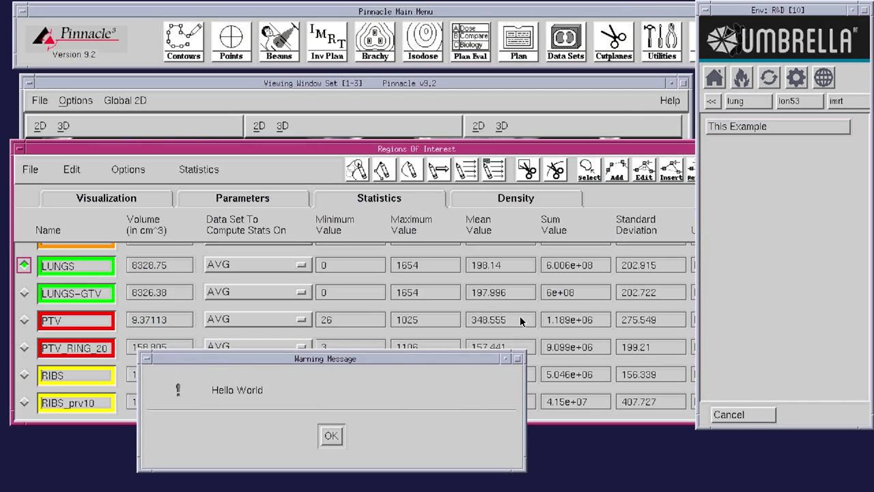
{"action": "left_click", "coordinate": [332, 435]}
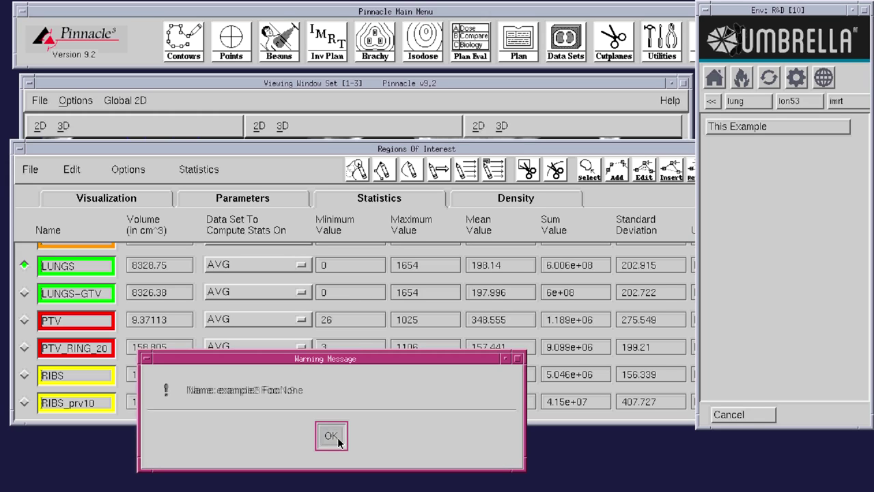
{"action": "left_click", "coordinate": [332, 436]}
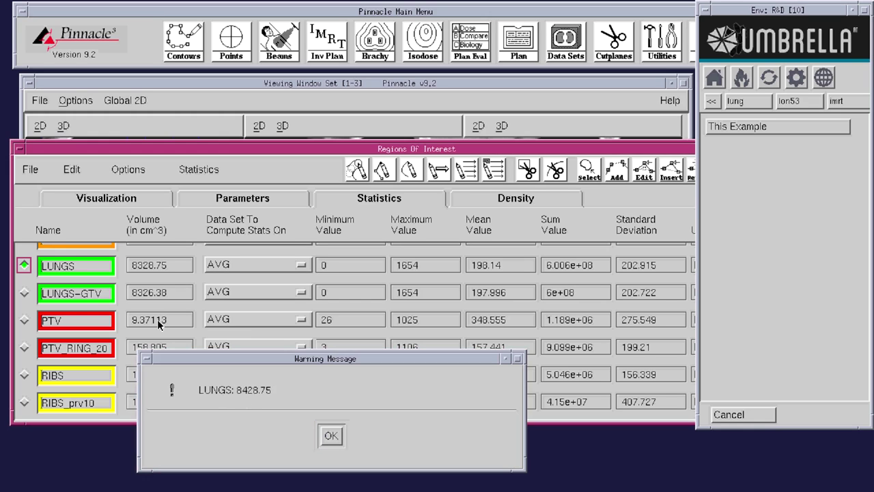
{"action": "left_click", "coordinate": [333, 437]}
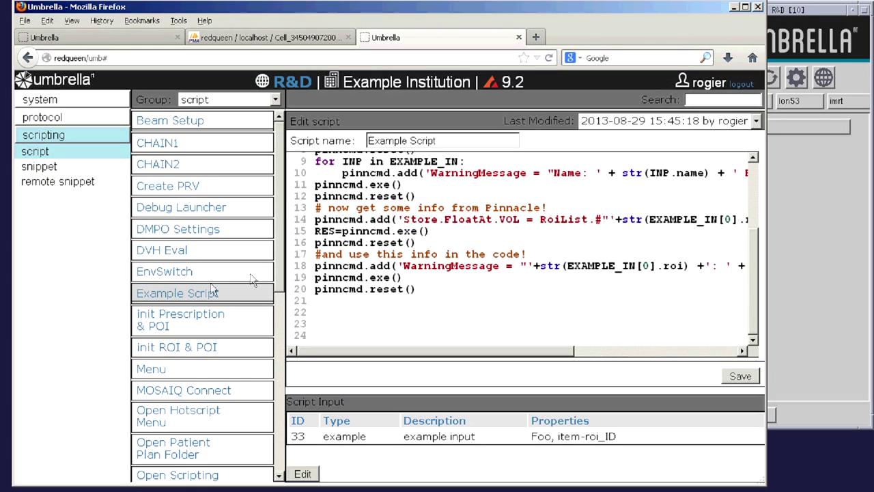
- Add a line parsing the plan's PlanInfo file into INFO with u.parsePinnFile
{"action": "left_click", "coordinate": [354, 303]}
{"action": "key", "text": "Return"}
{"action": "type", "text": "#next, par"}
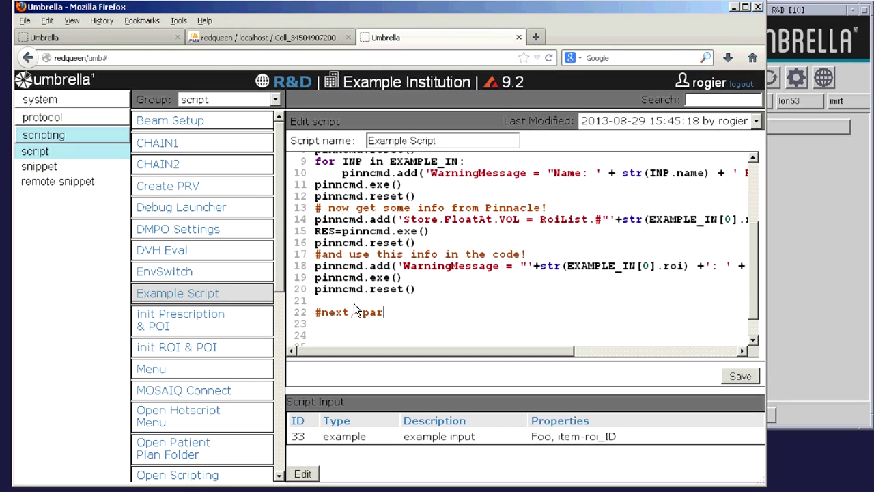
{"action": "type", "text": "se native Pinnacle Files"}
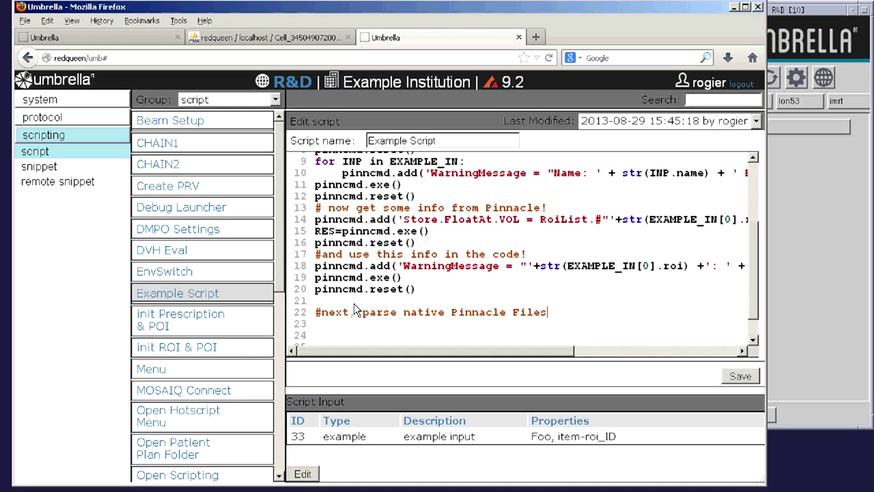
{"action": "type", "text": ": INFO = u.parse"}
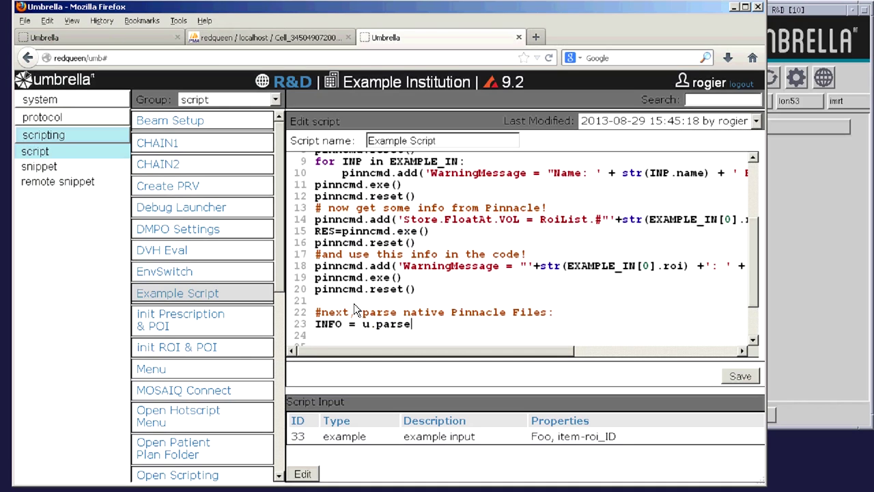
{"action": "type", "text": "PinnFile(Pa"}
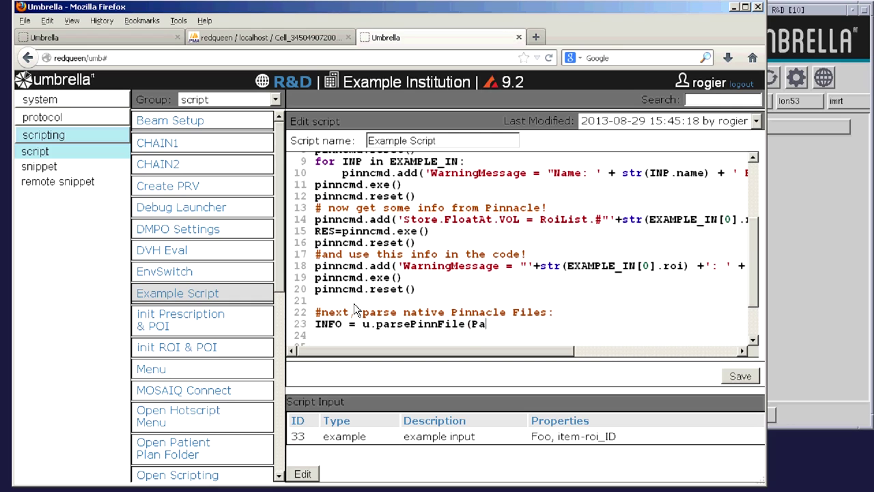
{"action": "type", "text": "tientPathFull+"}
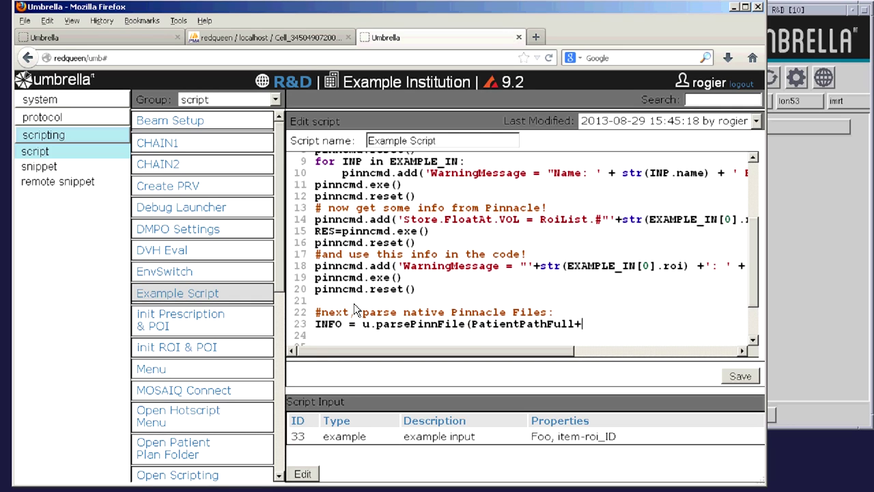
{"action": "type", "text": "'/PlanInfo')"}
{"action": "key", "text": "Left"}
{"action": "key", "text": "Left"}
{"action": "key", "text": "Left"}
{"action": "key", "text": "Left"}
{"action": "key", "text": "Left"}
{"action": "key", "text": "Left"}
{"action": "key", "text": "Left"}
{"action": "key", "text": "Left"}
{"action": "type", "text": "plan."}
{"action": "key", "text": "End"}
{"action": "key", "text": "Return"}
- Add a '3rd party database' comment and connect with MDO=u.DataObj('MOSAIQ')
{"action": "type", "text": "#and connect to "}
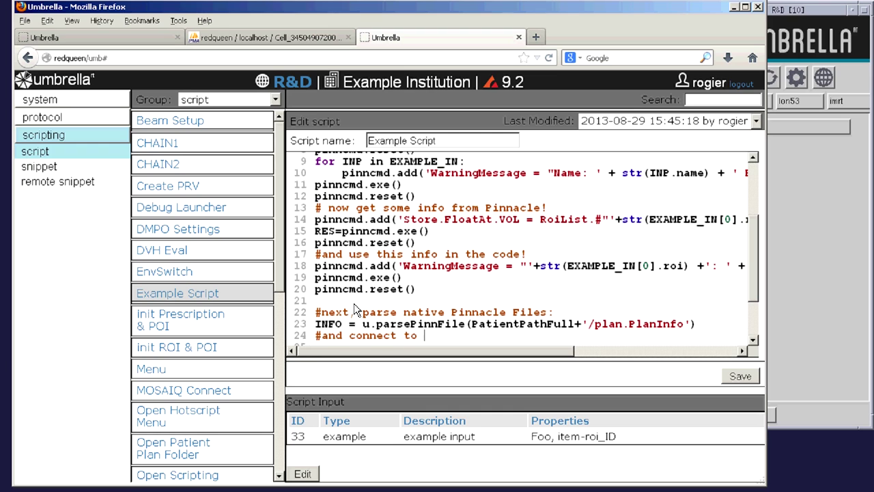
{"action": "type", "text": "a 3rd party database:"}
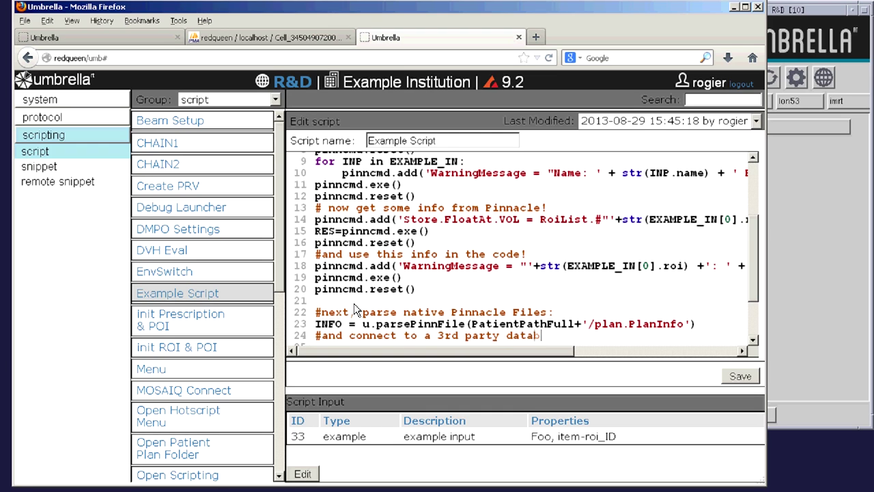
{"action": "key", "text": "Return"}
{"action": "key", "text": "Return"}
{"action": "key", "text": "Return"}
{"action": "key", "text": "Return"}
{"action": "key", "text": "Return"}
{"action": "key", "text": "Return"}
{"action": "key", "text": "Return"}
{"action": "key", "text": "Return"}
{"action": "key", "text": "Return"}
{"action": "key", "text": "Up"}
{"action": "key", "text": "Up"}
{"action": "key", "text": "Up"}
{"action": "key", "text": "Up"}
{"action": "key", "text": "Up"}
{"action": "key", "text": "Up"}
{"action": "key", "text": "Up"}
{"action": "key", "text": "Up"}
{"action": "type", "text": "MDO=u.Dat"}
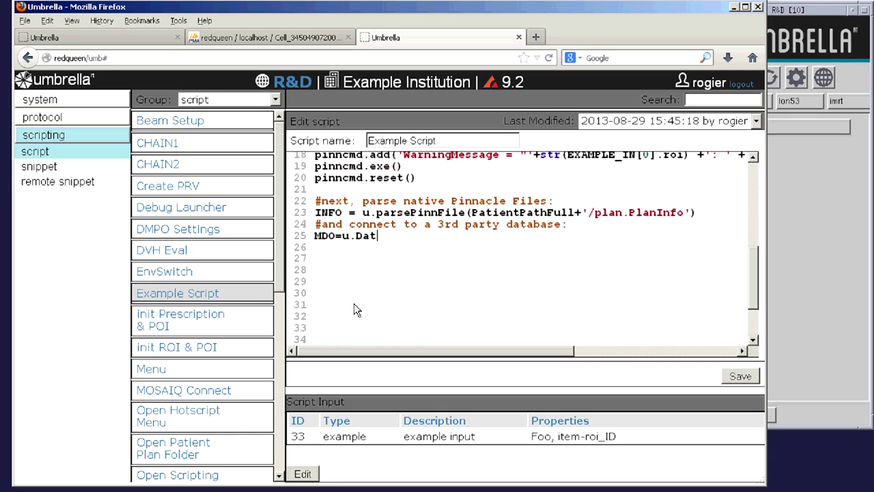
{"action": "type", "text": "aObj('MOSAIQ')"}
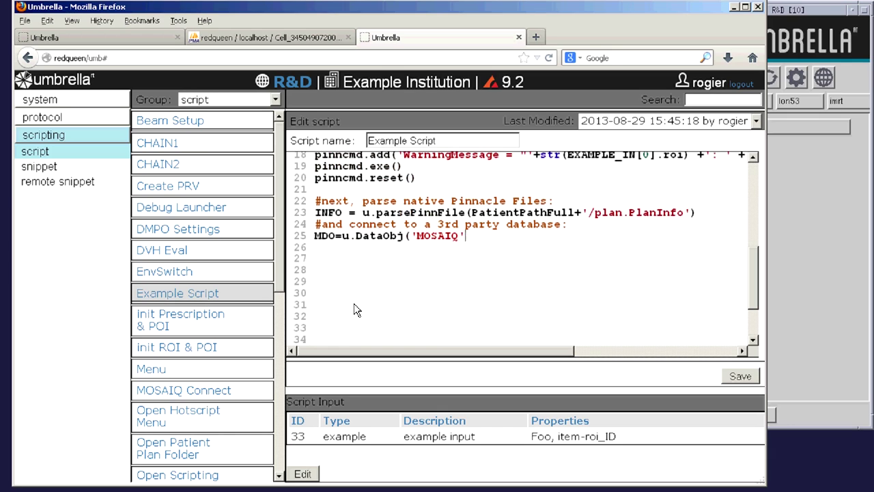
{"action": "key", "text": "Return"}
- Write the RES2 query selecting Dose_Ttl from MOSAIQ by INFO[0].MedicalRecordNumber
{"action": "type", "text": "RES2"}
{"action": "type", "text": "=MDO.execute"}
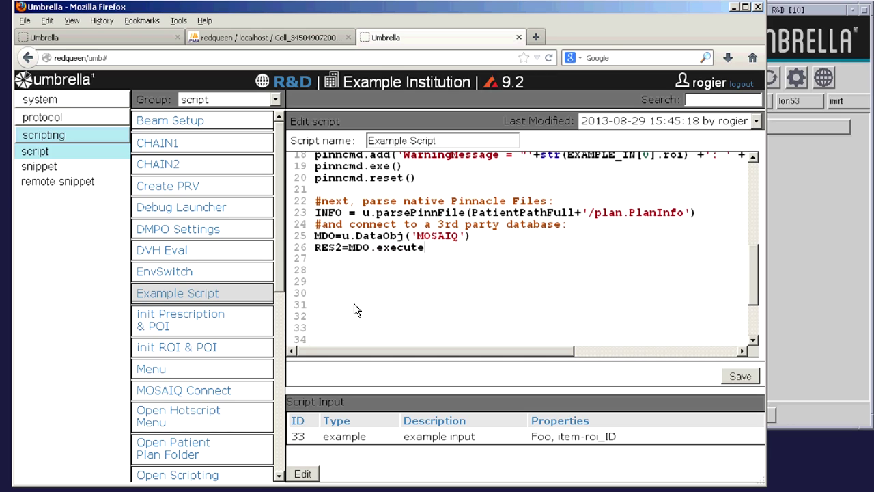
{"action": "type", "text": "('SELECT c2.Dose_Ttl FROM S"}
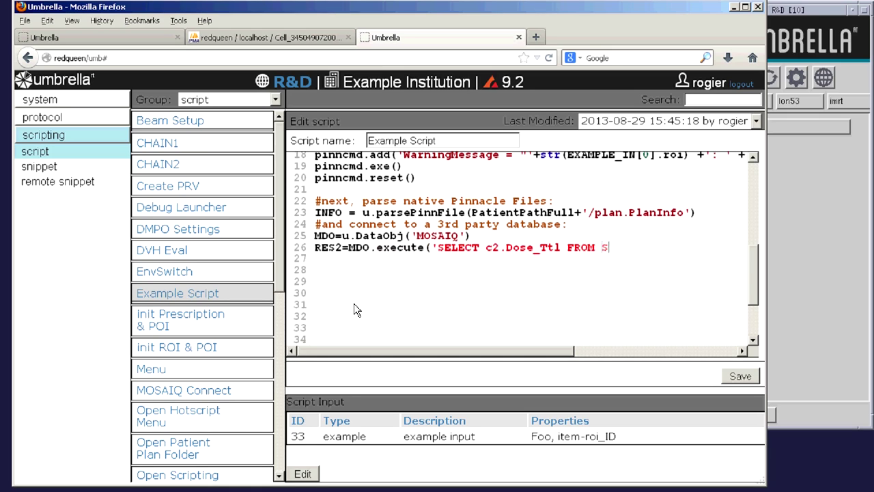
{"action": "type", "text": "ite c2, Ident c3"}
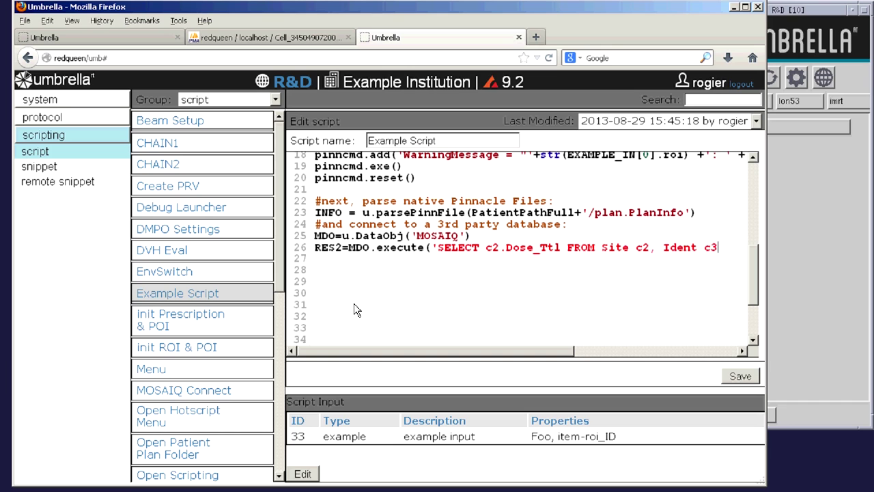
{"action": "type", "text": " WHERE c3."}
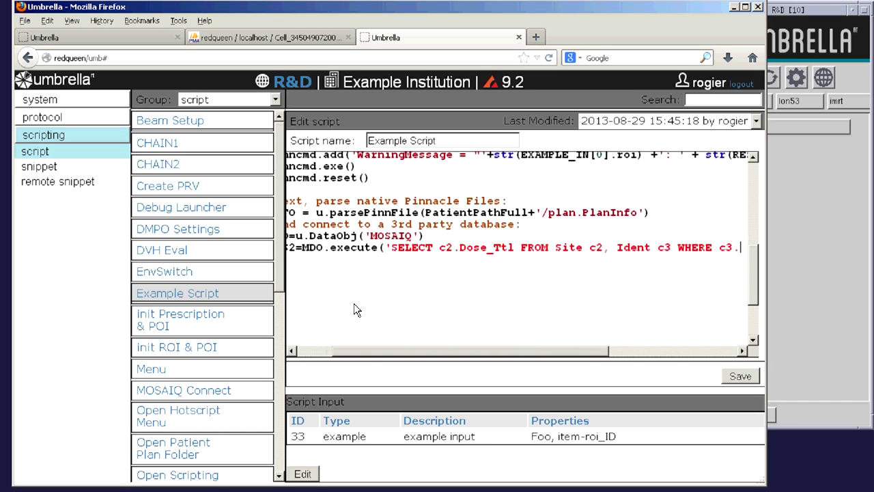
{"action": "type", "text": "IDA = ''+str"}
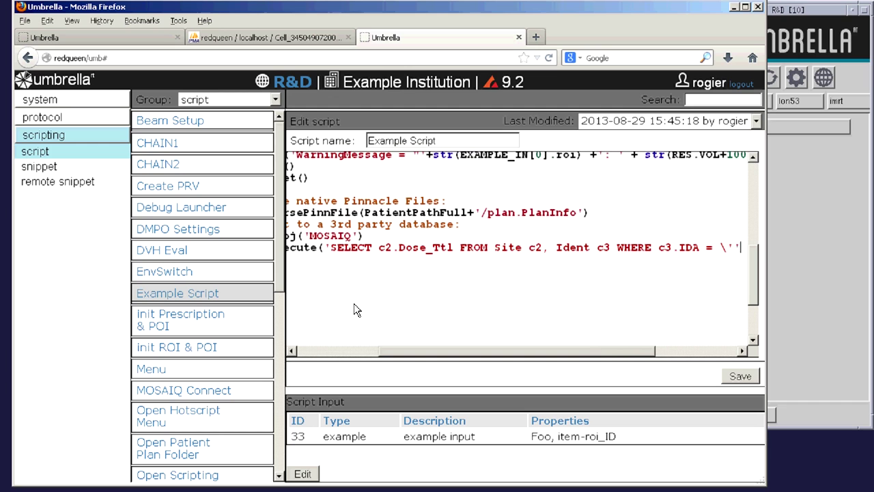
{"action": "scroll", "coordinate": [353, 304], "scroll_direction": "left", "scroll_amount": 5}
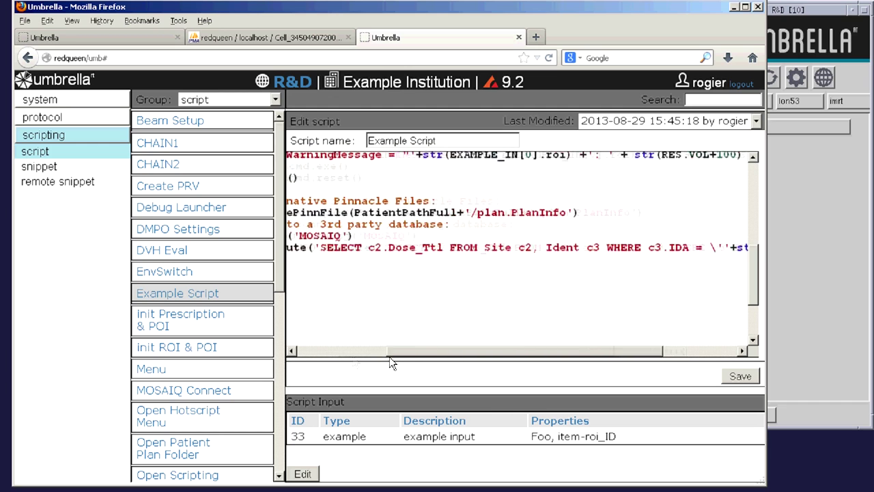
{"action": "type", "text": "("}
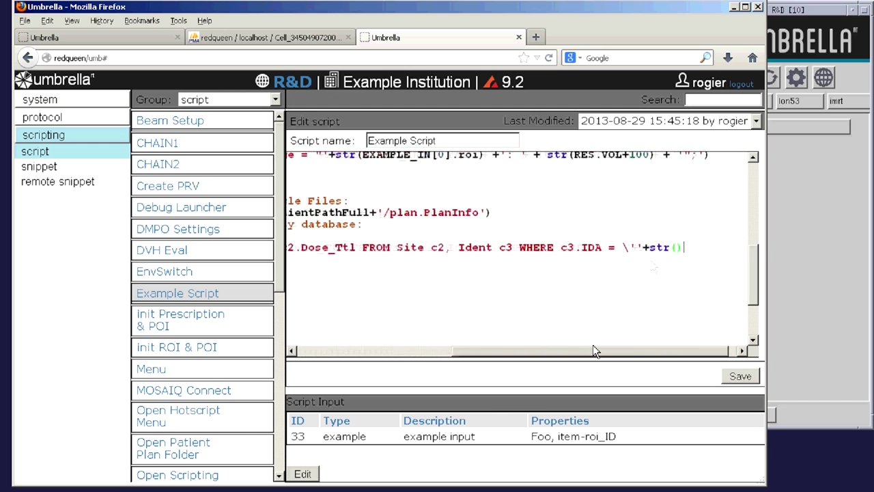
{"action": "type", "text": "INFO[0].Medix"}
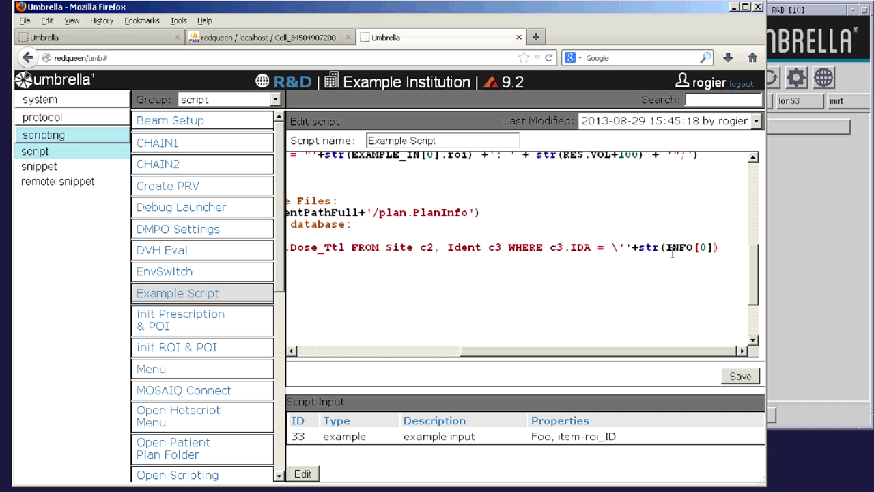
{"action": "key", "text": "BackSpace"}
{"action": "type", "text": "calR"}
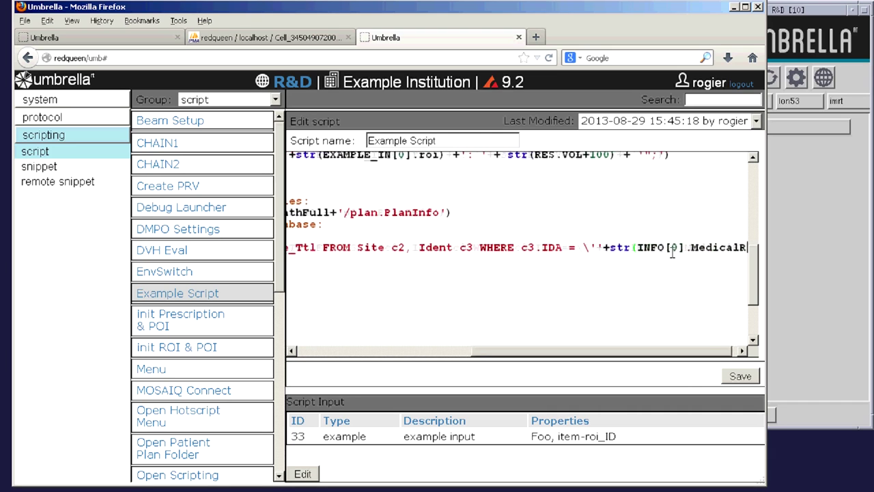
{"action": "type", "text": "ecordNumber)"}
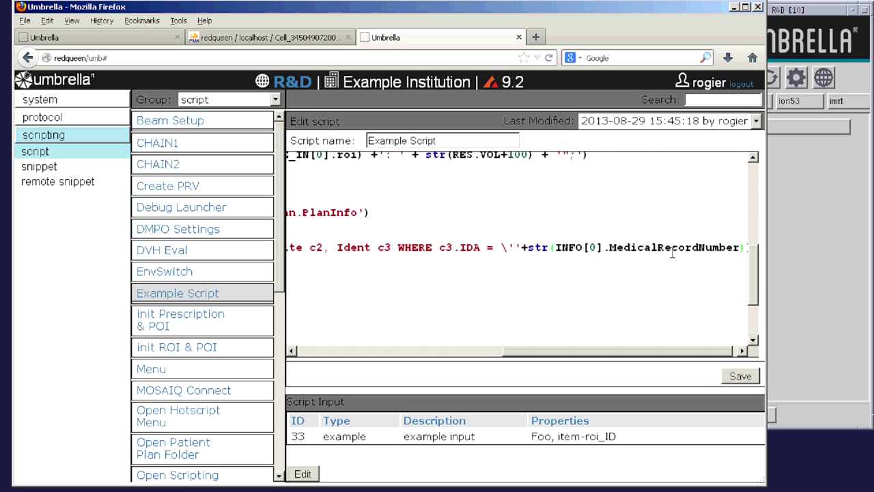
{"action": "type", "text": "+'\\'and"}
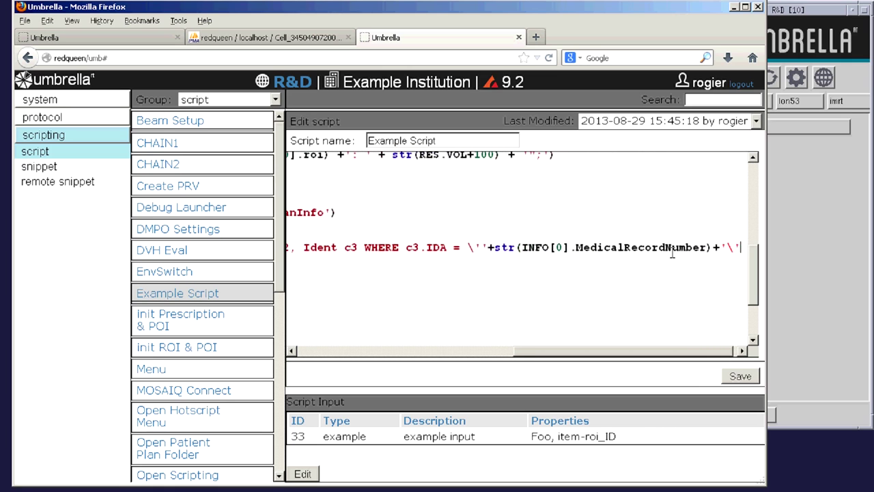
{"action": "scroll", "coordinate": [519, 253], "scroll_direction": "left", "scroll_amount": 10}
{"action": "scroll", "coordinate": [519, 253], "scroll_direction": "up", "scroll_amount": 2}
- Add a WarningMessage line reading 'Total Dose in MOSAIQ:' with str(RES2[0].dose_ttl)
{"action": "left_click_drag", "start_coordinate": [315, 196], "coordinate": [529, 196]}
{"action": "key", "text": "ctrl+c"}
{"action": "left_click", "coordinate": [381, 306]}
{"action": "key", "text": "ctrl+v"}
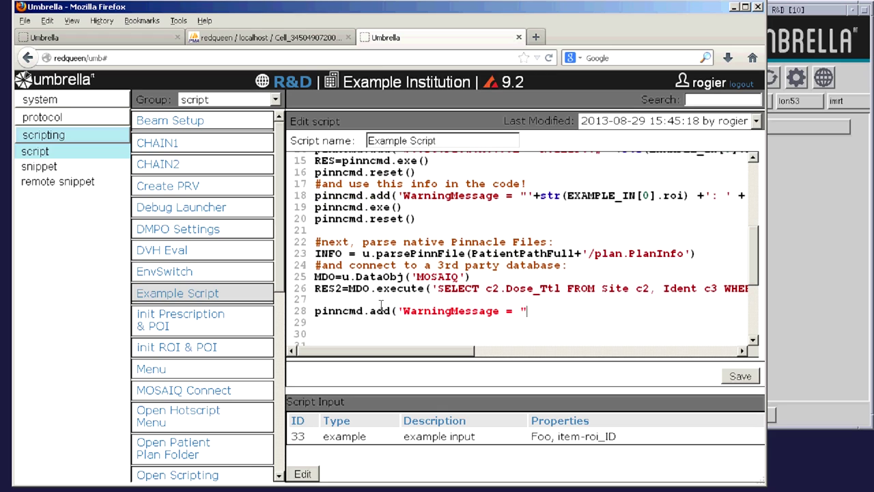
{"action": "type", "text": "')"}
{"action": "key", "text": "Left"}
{"action": "key", "text": "Left"}
{"action": "key", "text": "Left"}
{"action": "key", "text": "Left"}
{"action": "type", "text": "'++"}
{"action": "key", "text": "Left"}
{"action": "type", "text": "str()RES2[0].dose_ttl"}
{"action": "left_click", "coordinate": [526, 312]}
{"action": "type", "text": "Total Dose in MOSAIQ:"}
{"action": "left_click_drag", "start_coordinate": [468, 351], "coordinate": [570, 350]}
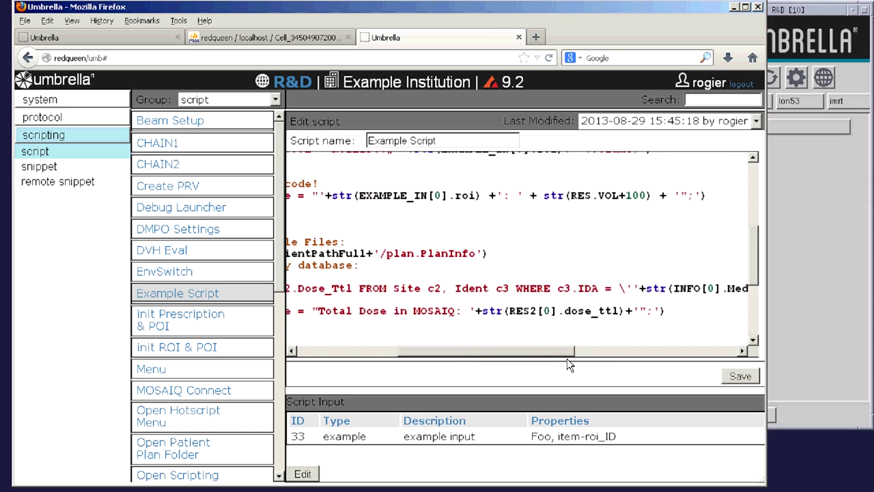
- Add a pinncmd.exe() line after the warning message
{"action": "left_click", "coordinate": [396, 323]}
{"action": "type", "text": "pinncmd.exe()"}
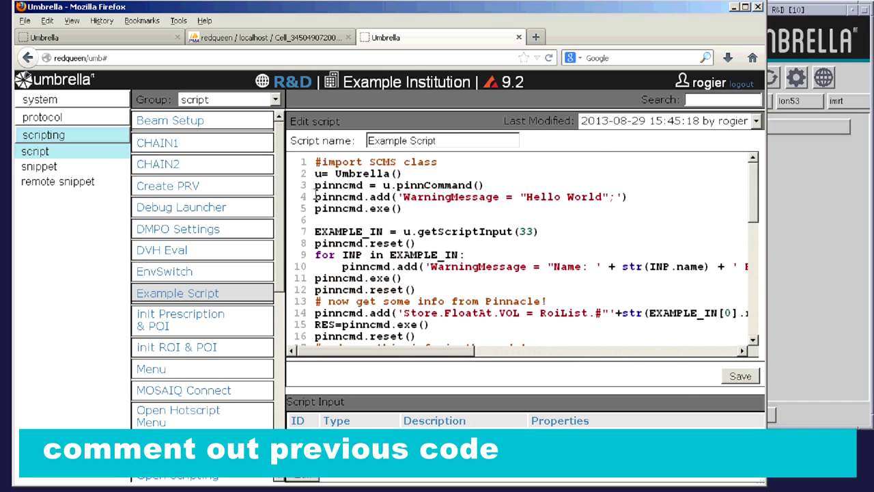
{"action": "scroll", "coordinate": [362, 205], "scroll_direction": "down", "scroll_amount": 6}
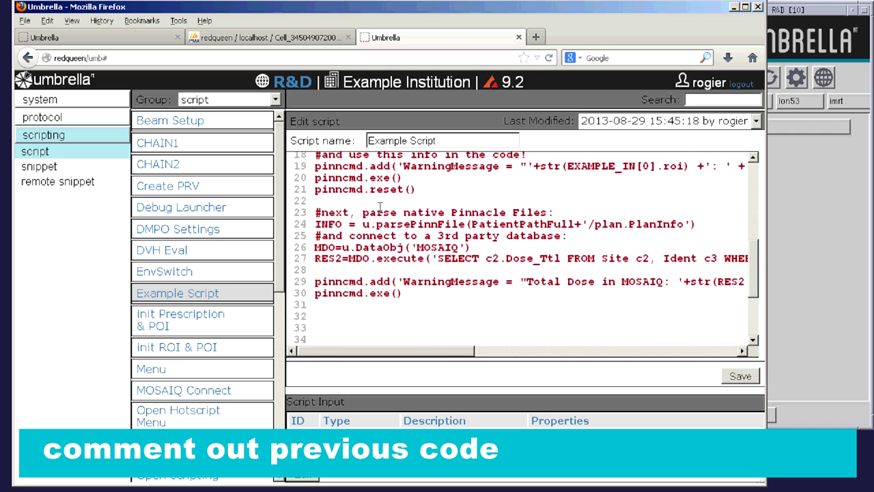
{"action": "left_click", "coordinate": [380, 207]}
- Comment out the earlier code with """, save, and run This Example to show Total Dose in MOSAIQ: 5400.00
{"action": "type", "text": "\"\"\""}
{"action": "left_click", "coordinate": [739, 376]}
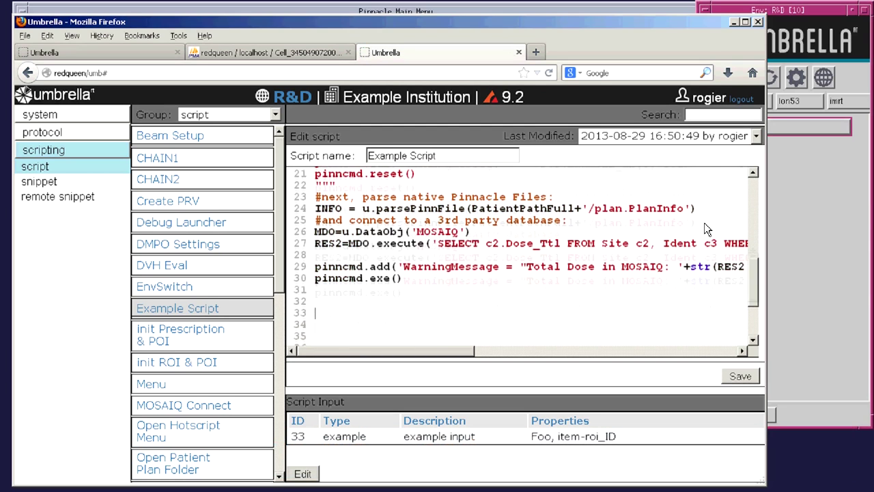
{"action": "scroll", "coordinate": [704, 222], "scroll_direction": "up", "scroll_amount": 2}
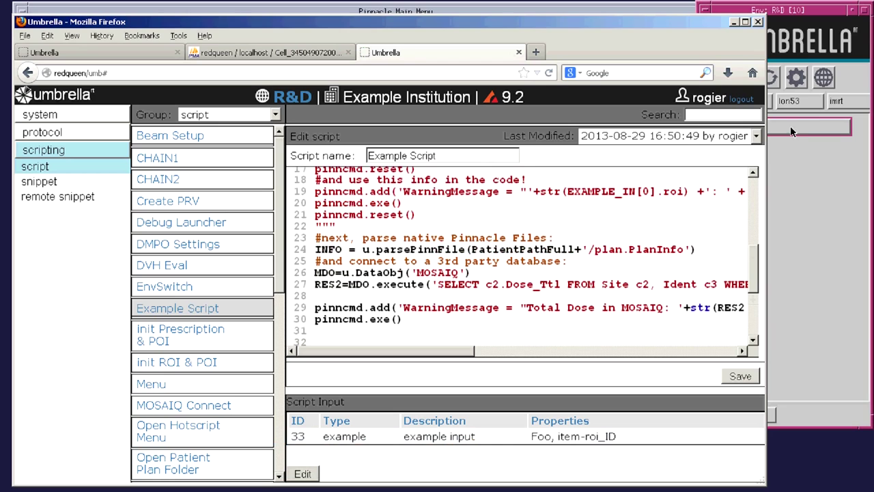
{"action": "left_click", "coordinate": [759, 16]}
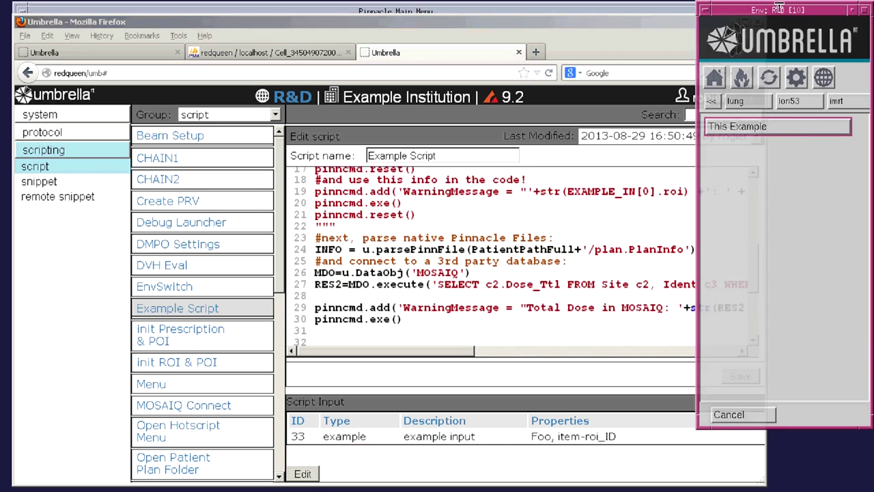
{"action": "left_click", "coordinate": [664, 27]}
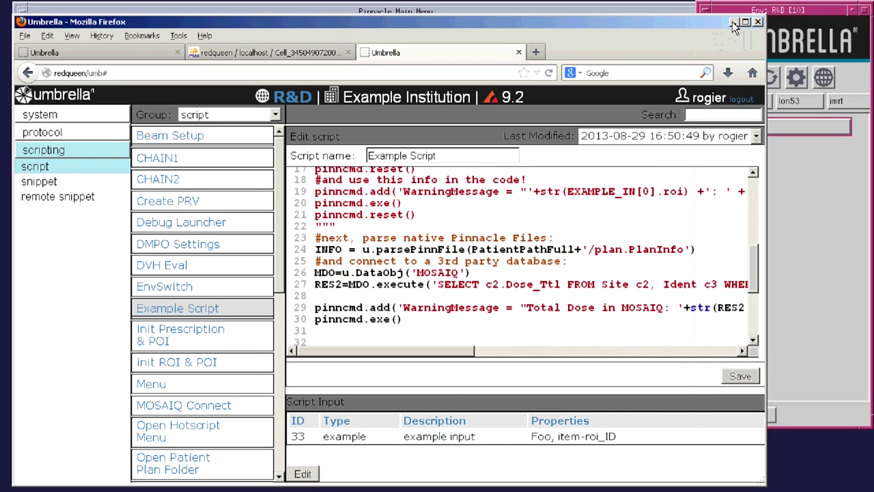
{"action": "left_click", "coordinate": [734, 25]}
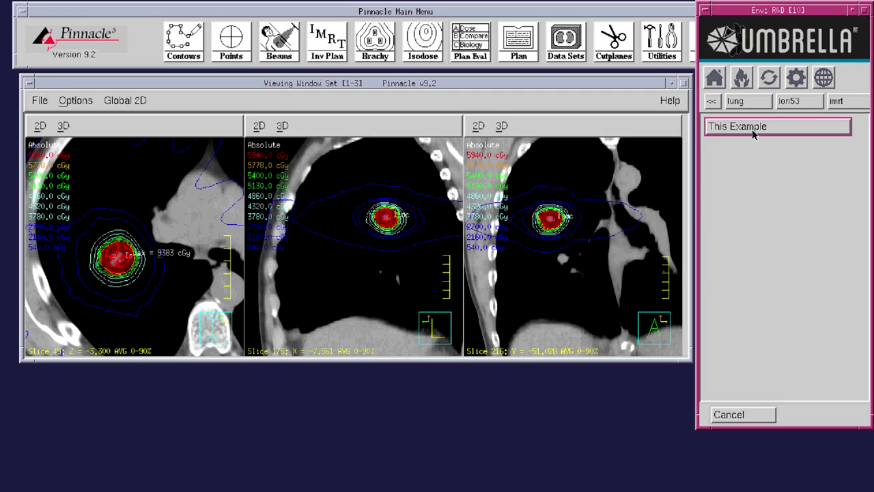
{"action": "left_click", "coordinate": [754, 131]}
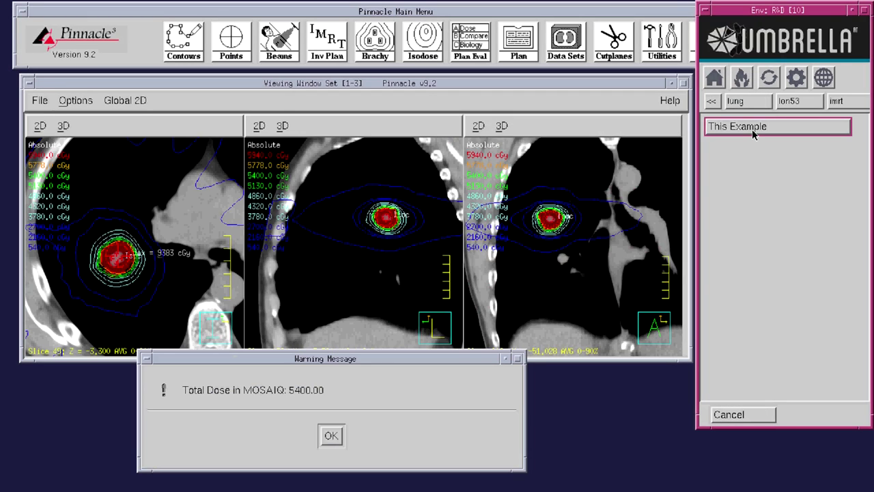
{"action": "left_click", "coordinate": [332, 435]}
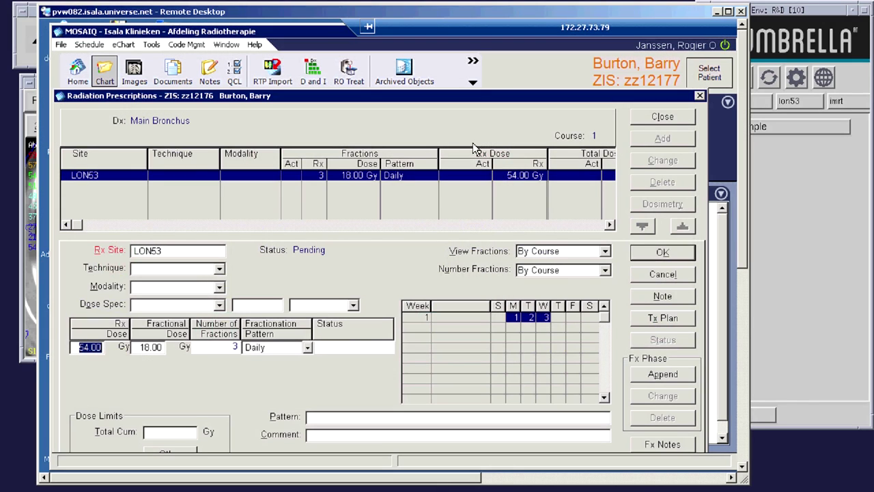
- Change the LON53 Rx Dose in MOSAIQ from 54.00 to 36.00 Gy
{"action": "left_click_drag", "start_coordinate": [276, 12], "coordinate": [439, 13]}
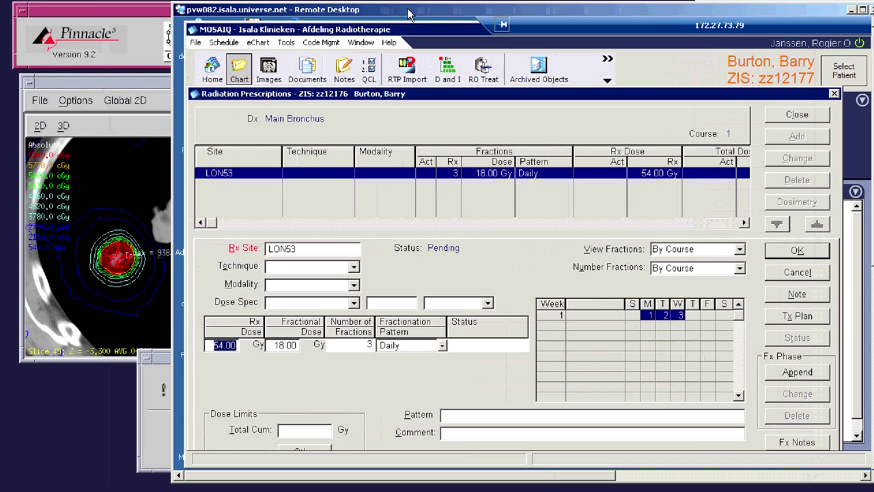
{"action": "left_click", "coordinate": [164, 364]}
{"action": "left_click_drag", "start_coordinate": [164, 364], "coordinate": [107, 120]}
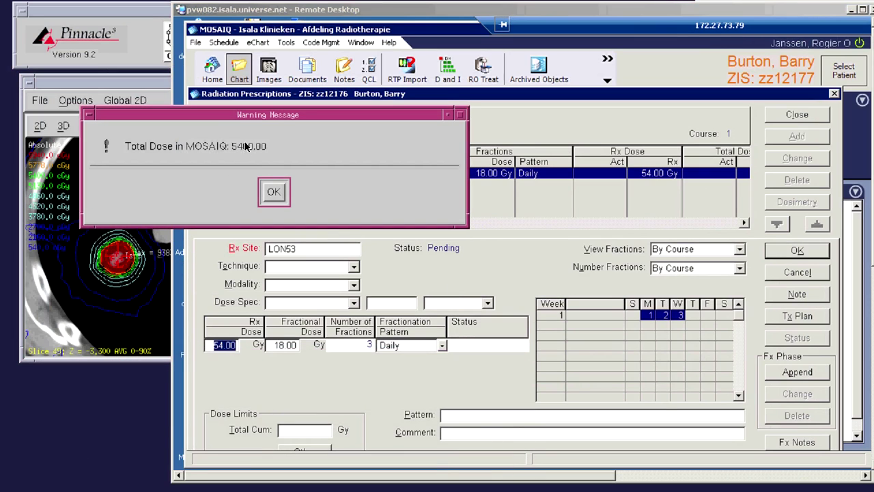
{"action": "left_click", "coordinate": [273, 192]}
{"action": "double_click", "coordinate": [225, 345]}
{"action": "type", "text": "36"}
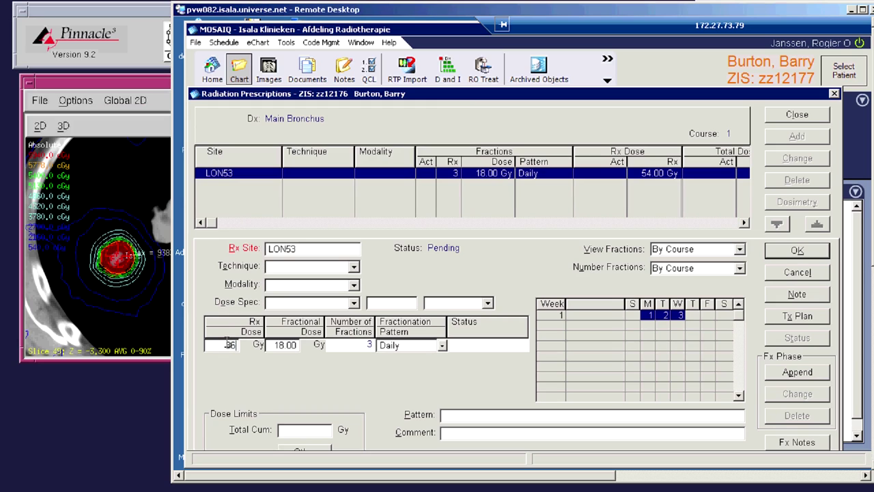
{"action": "type", "text": ".00"}
{"action": "key", "text": "Return"}
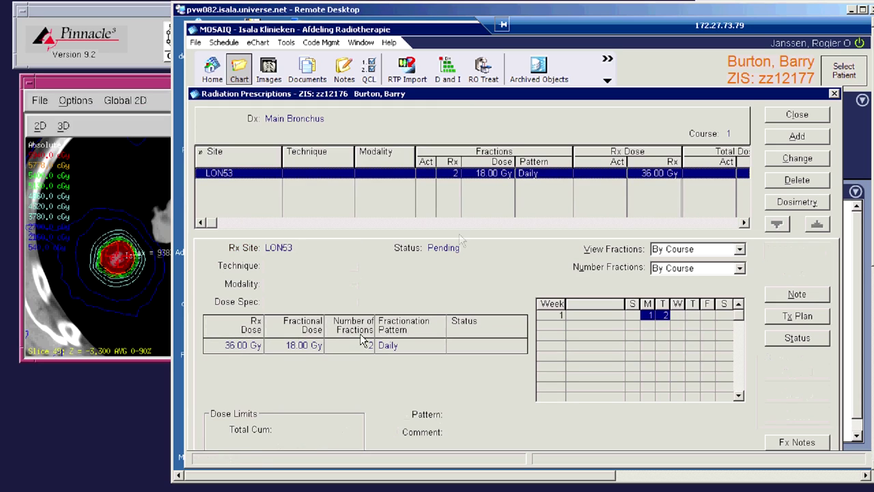
- Rerun This Example and close the 3600.00 total-dose warning
{"action": "left_click_drag", "start_coordinate": [644, 8], "coordinate": [505, 6]}
{"action": "left_click", "coordinate": [782, 127]}
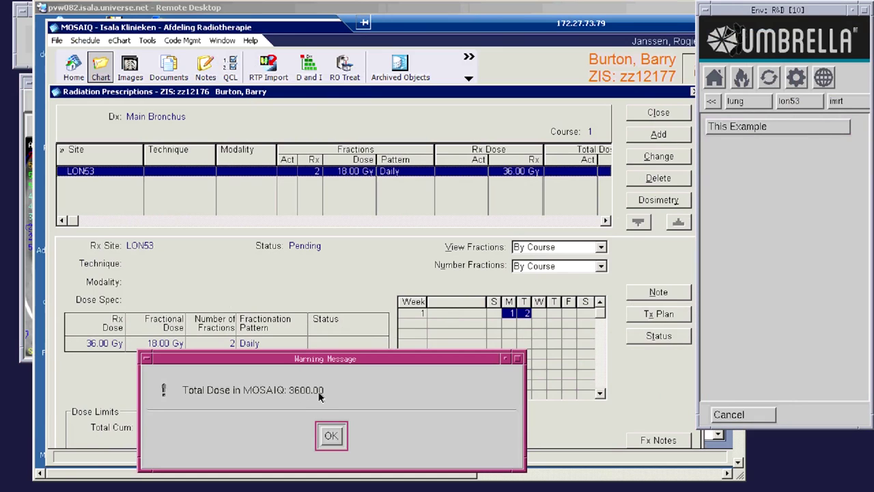
{"action": "left_click", "coordinate": [332, 435]}
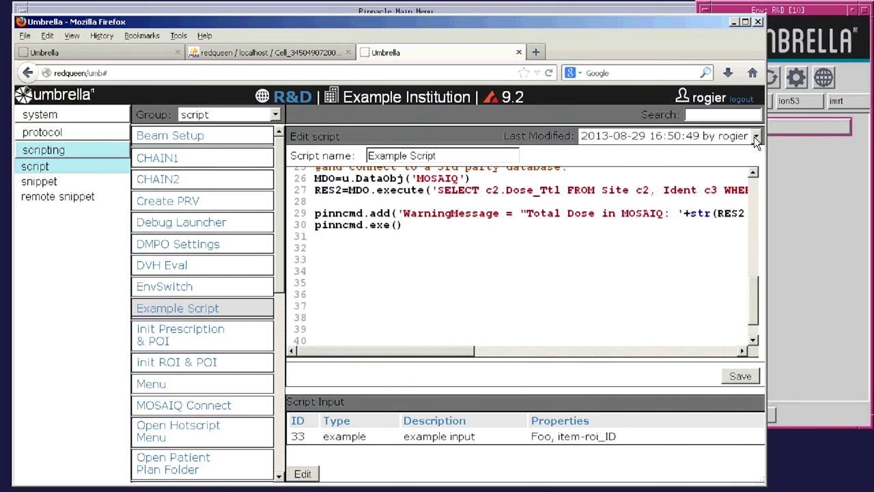
- Restore the earlier Hello World version from Last Modified, save it, and run This Example
{"action": "left_click", "coordinate": [754, 137]}
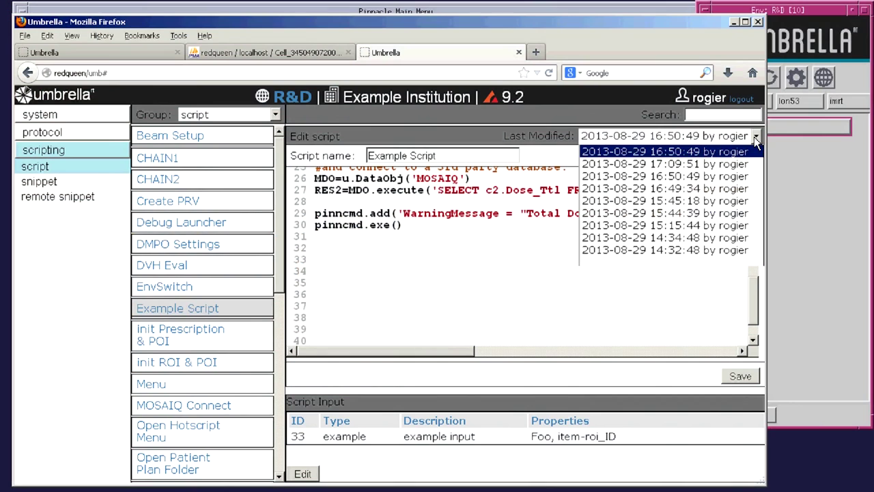
{"action": "left_click", "coordinate": [732, 250]}
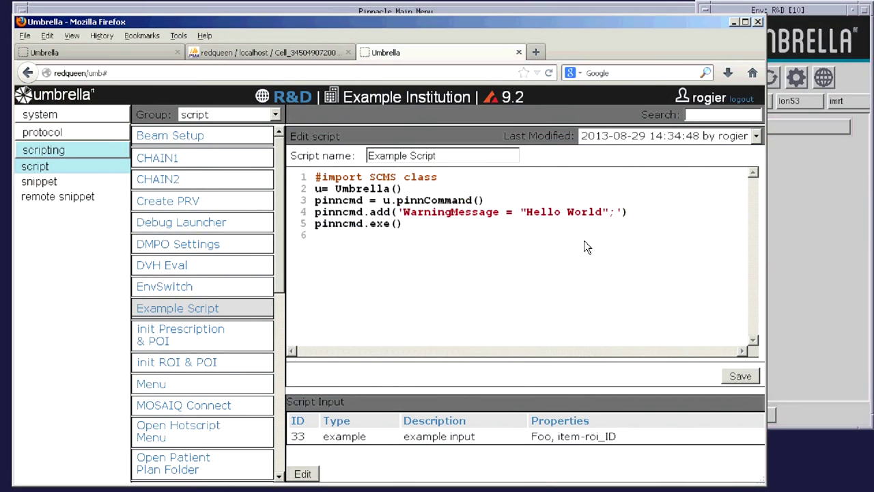
{"action": "left_click", "coordinate": [736, 375]}
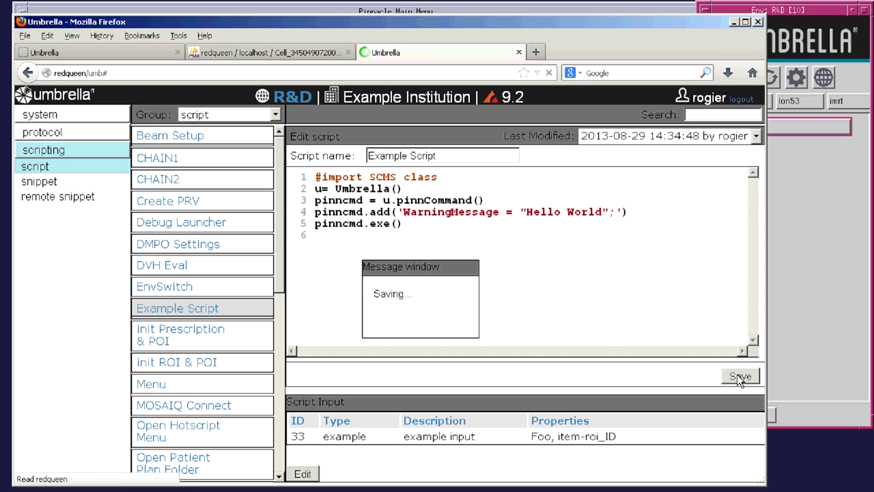
{"action": "left_click", "coordinate": [782, 276]}
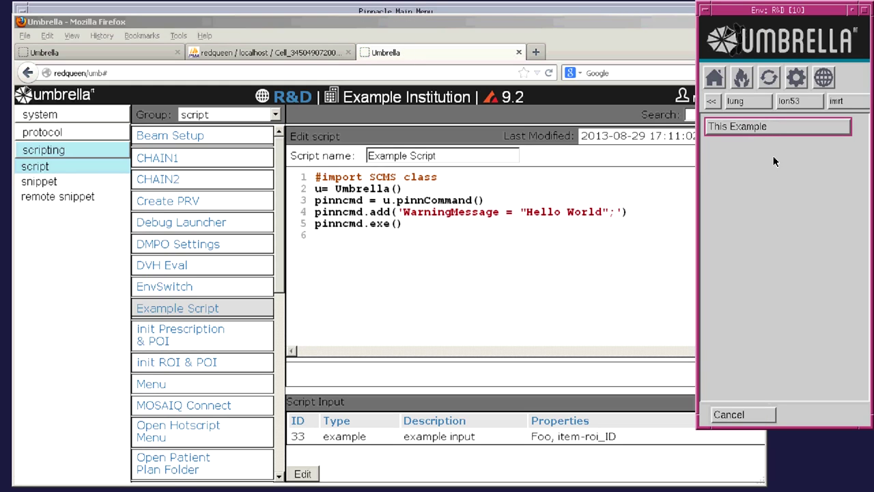
{"action": "left_click", "coordinate": [769, 125]}
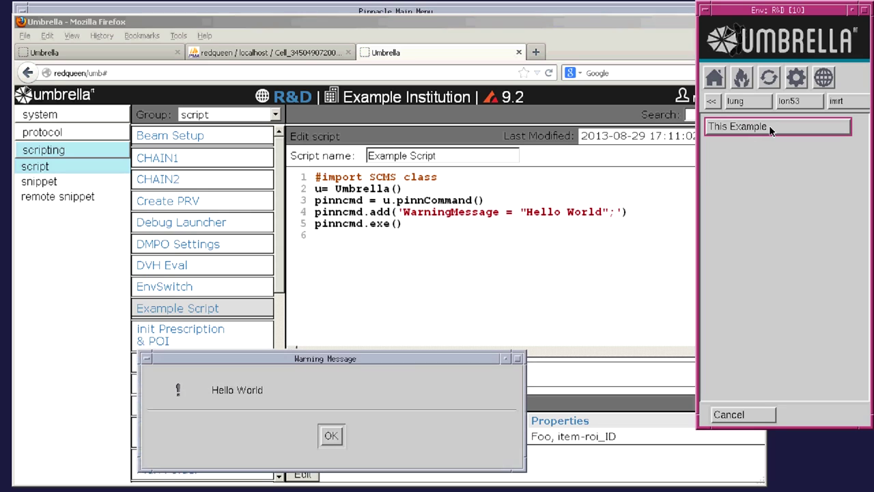
{"action": "left_click", "coordinate": [332, 438]}
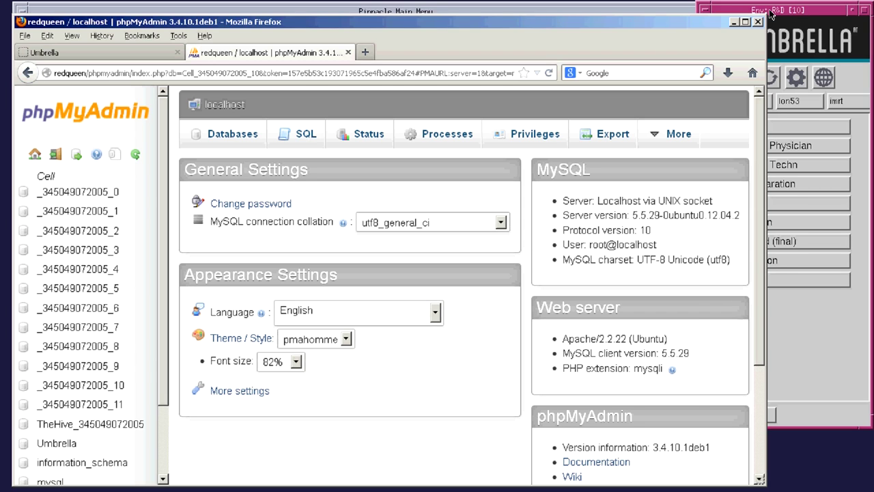
{"action": "left_click", "coordinate": [782, 14]}
{"action": "left_click", "coordinate": [823, 77]}
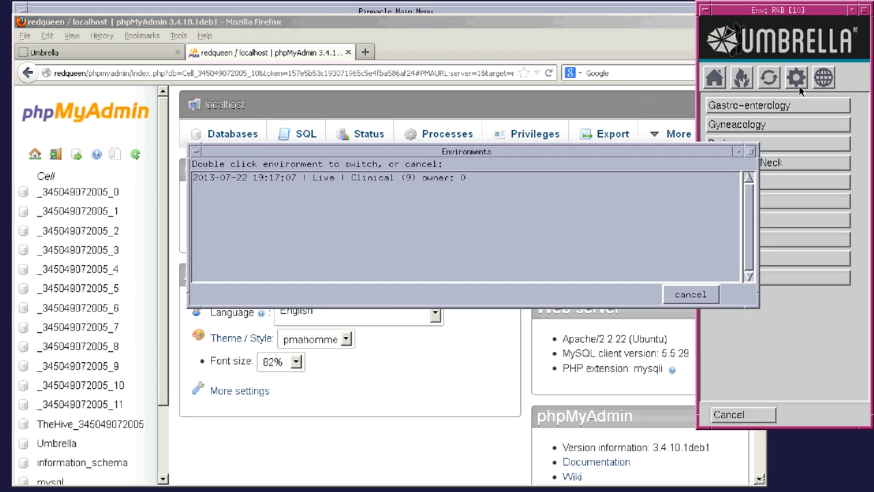
{"action": "left_click", "coordinate": [329, 179]}
{"action": "double_click", "coordinate": [329, 178]}
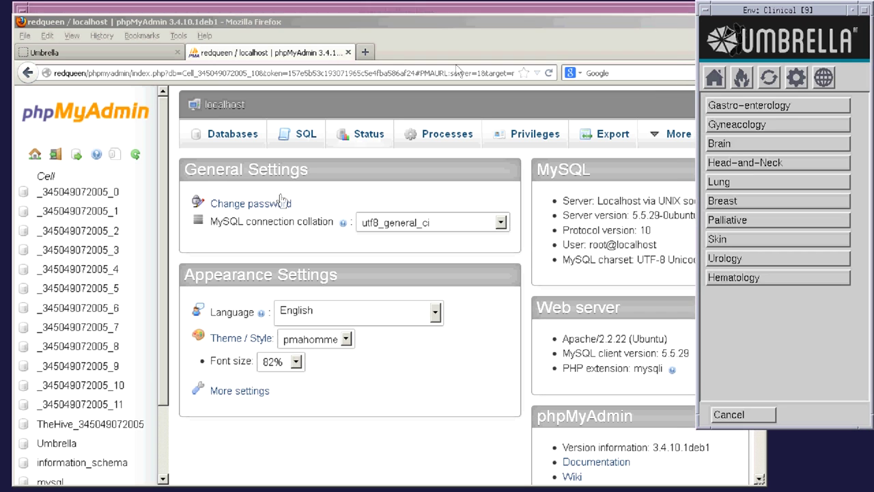
{"action": "left_click", "coordinate": [118, 372]}
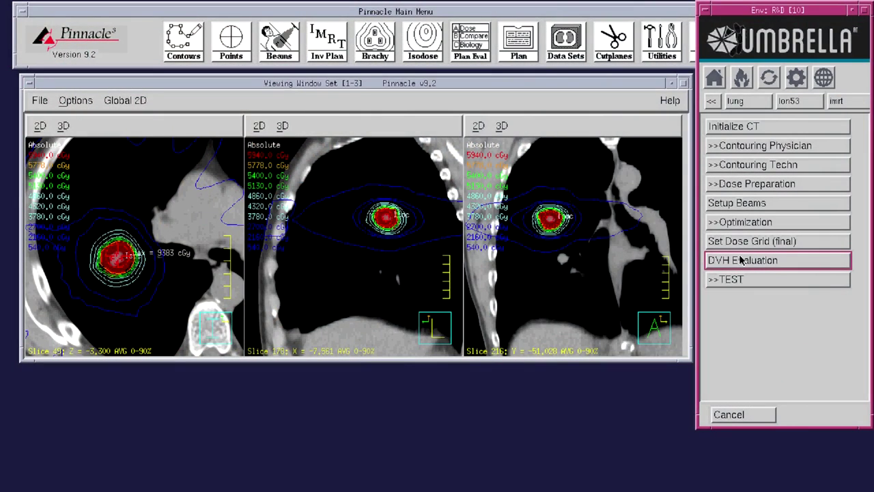
- Run DVH Evaluation against the PTV 0-20cc set and view the Dose Evaluation report
{"action": "left_click", "coordinate": [741, 260]}
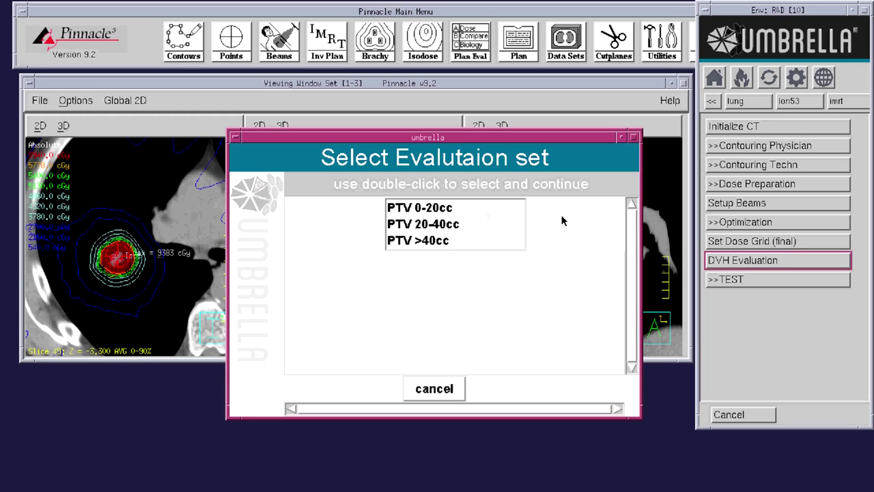
{"action": "double_click", "coordinate": [447, 209]}
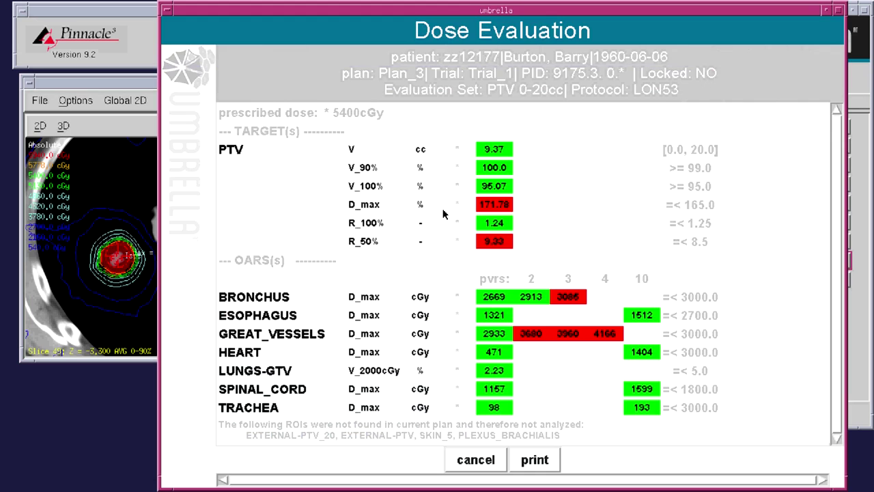
{"action": "left_click_drag", "start_coordinate": [412, 8], "coordinate": [326, 3]}
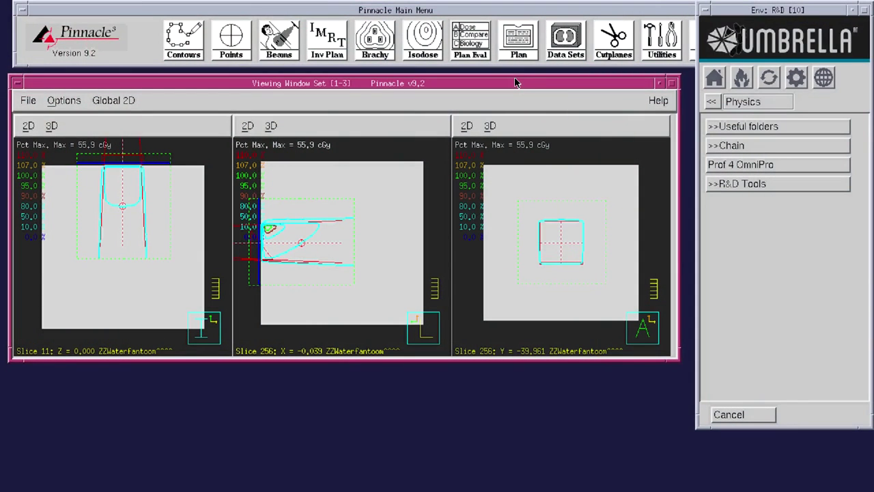
- Choose DICOM export of RT Plan with 100MU, RT Images, and RT Dose per beam
{"action": "left_click", "coordinate": [520, 56]}
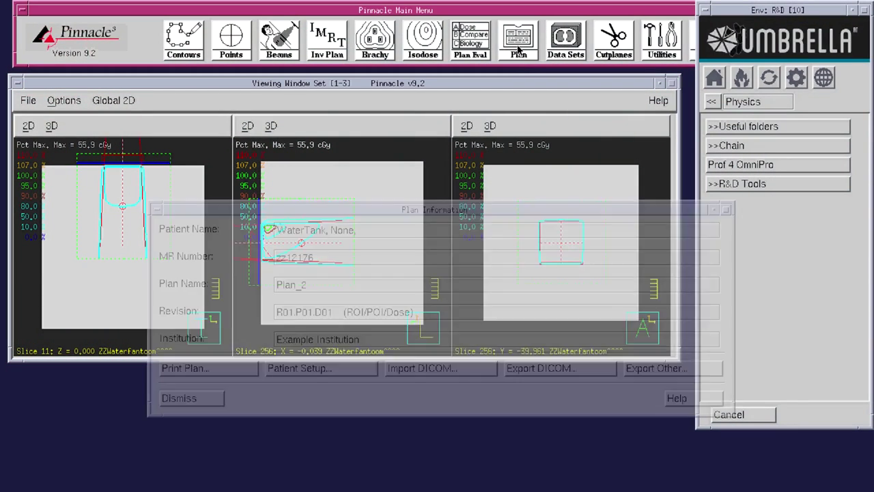
{"action": "left_click", "coordinate": [556, 367]}
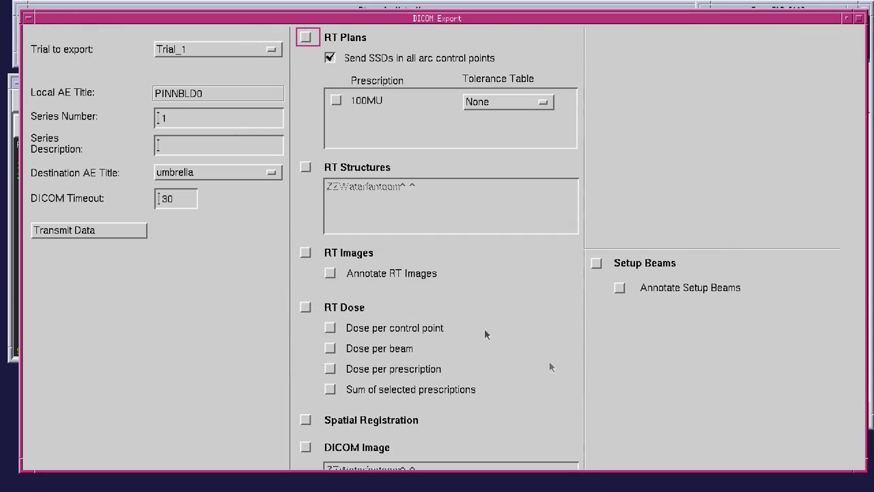
{"action": "left_click", "coordinate": [306, 37]}
{"action": "left_click", "coordinate": [335, 101]}
{"action": "left_click", "coordinate": [306, 253]}
{"action": "left_click", "coordinate": [306, 307]}
{"action": "left_click", "coordinate": [330, 349]}
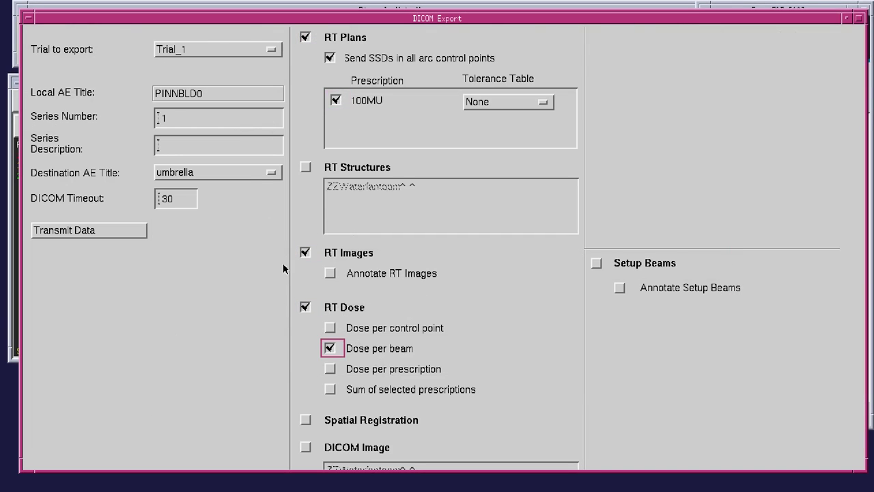
- Transmit the selected data to umbrella, confirm the unlocked-plan prompt, and close the export windows
{"action": "left_click", "coordinate": [133, 230]}
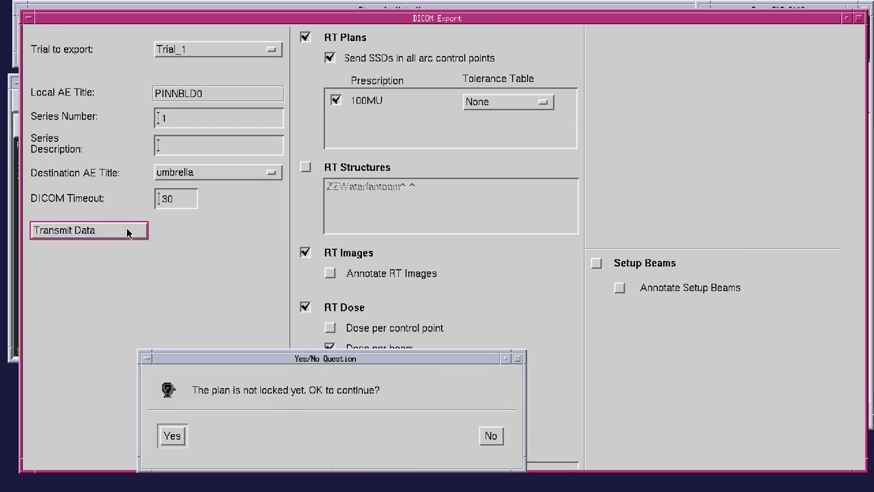
{"action": "left_click", "coordinate": [167, 430]}
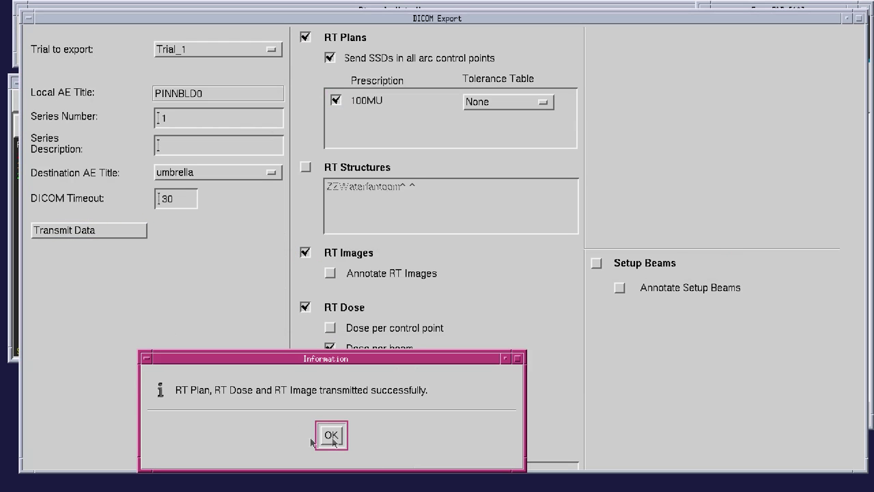
{"action": "left_click", "coordinate": [331, 432]}
{"action": "left_click", "coordinate": [846, 19]}
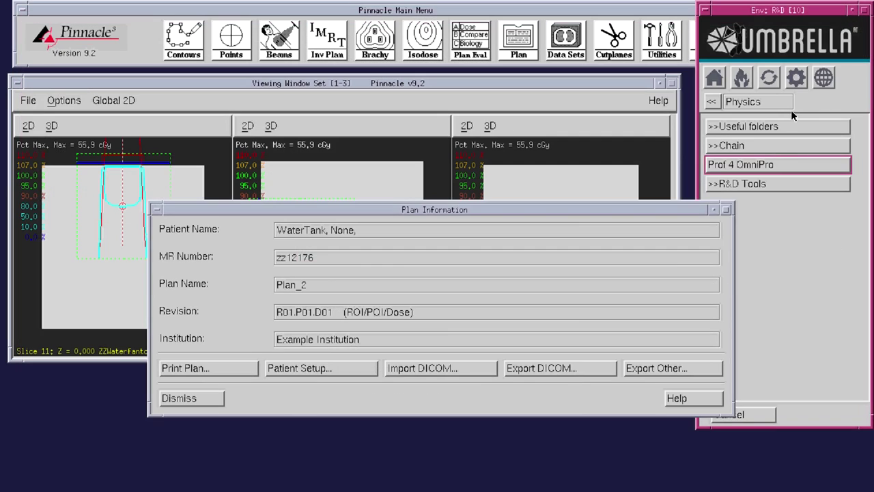
{"action": "left_click", "coordinate": [191, 398]}
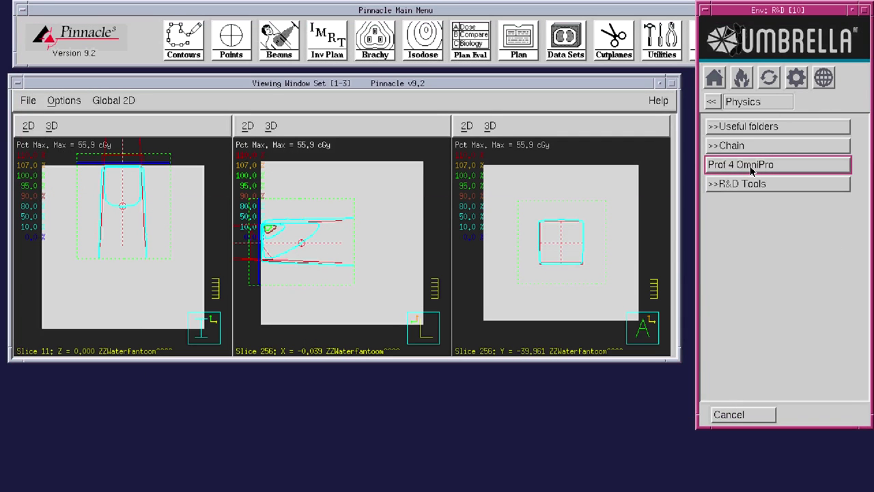
{"action": "left_click", "coordinate": [751, 171]}
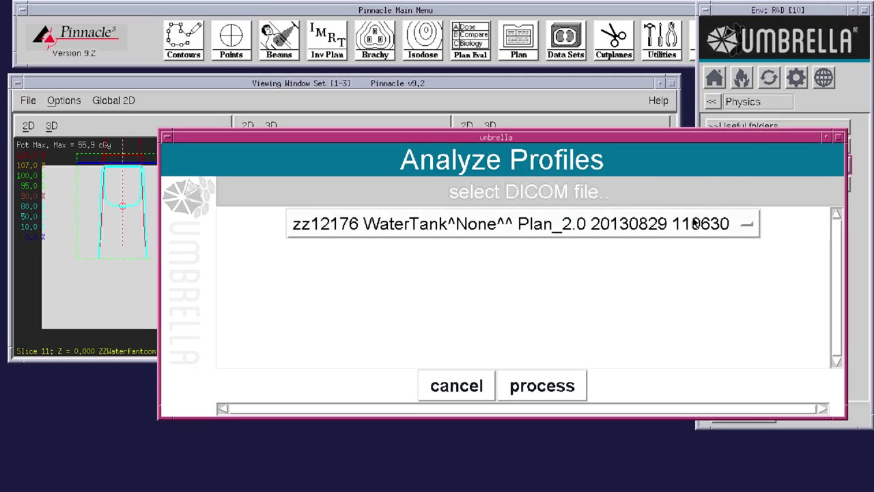
- Process the water-tank DICOM file and add an INLINE scan at offsets 1 and 2
{"action": "left_click", "coordinate": [542, 386]}
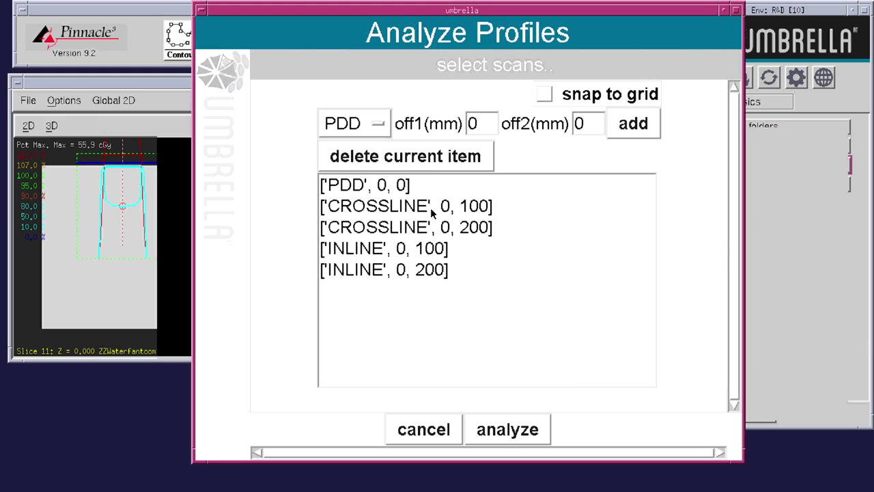
{"action": "left_click", "coordinate": [364, 123]}
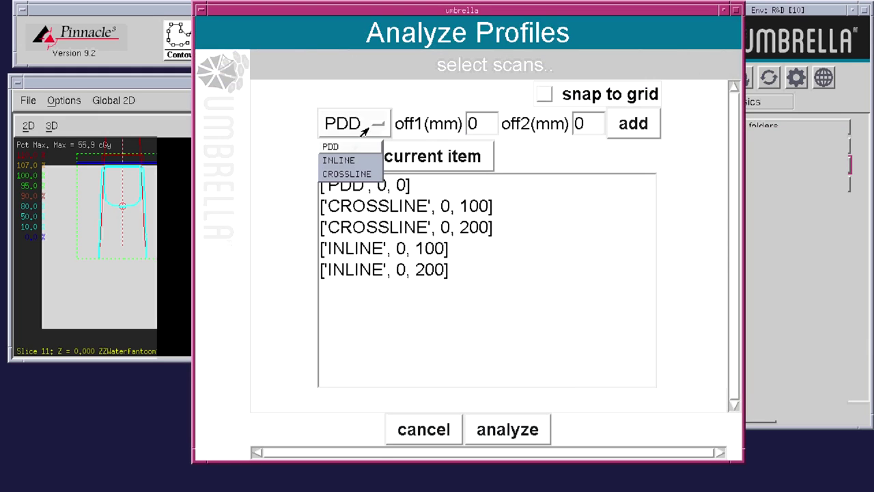
{"action": "left_click", "coordinate": [349, 160]}
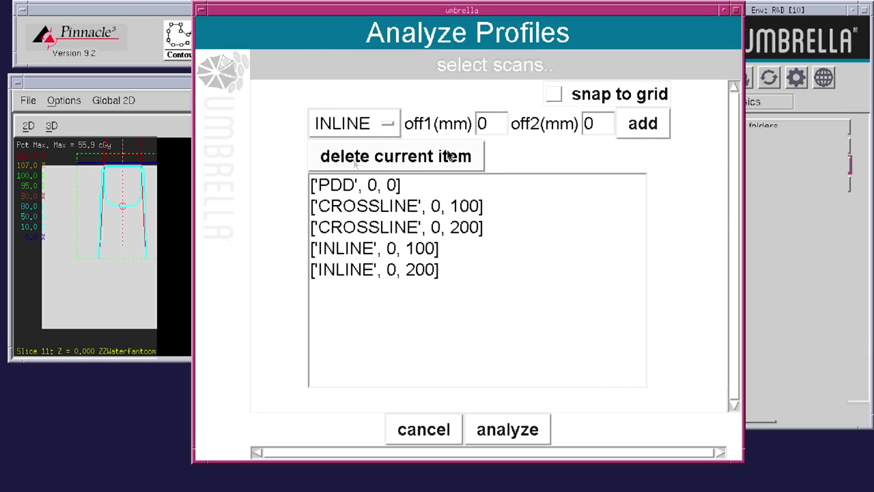
{"action": "double_click", "coordinate": [485, 124]}
{"action": "type", "text": "1"}
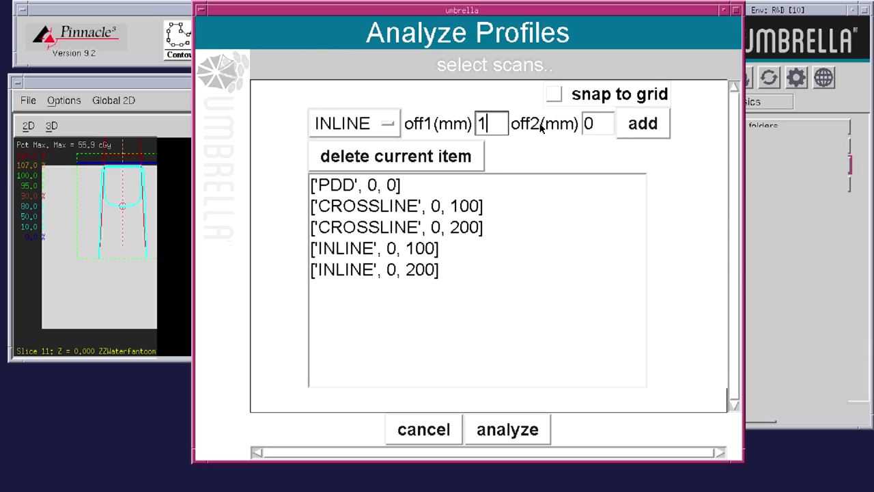
{"action": "double_click", "coordinate": [587, 123]}
{"action": "type", "text": "2"}
{"action": "left_click", "coordinate": [642, 124]}
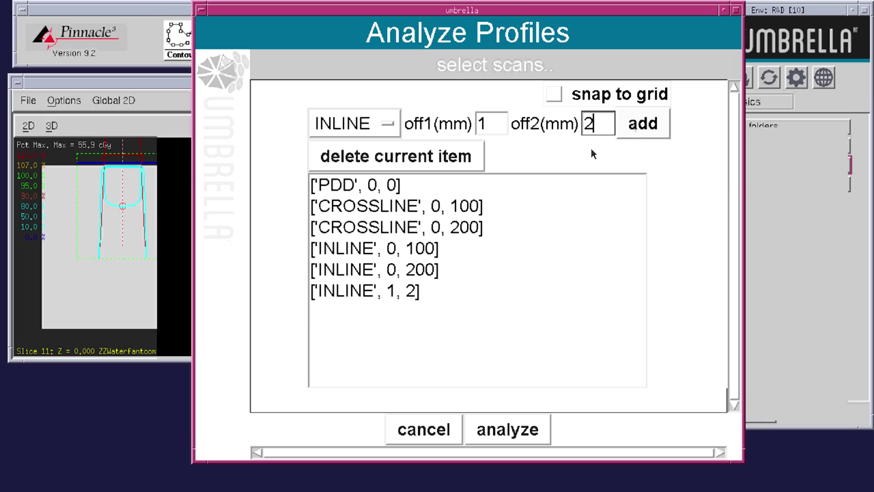
- Delete the INLINE 1, 2 scan again and analyze the five remaining scans
{"action": "left_click", "coordinate": [412, 296]}
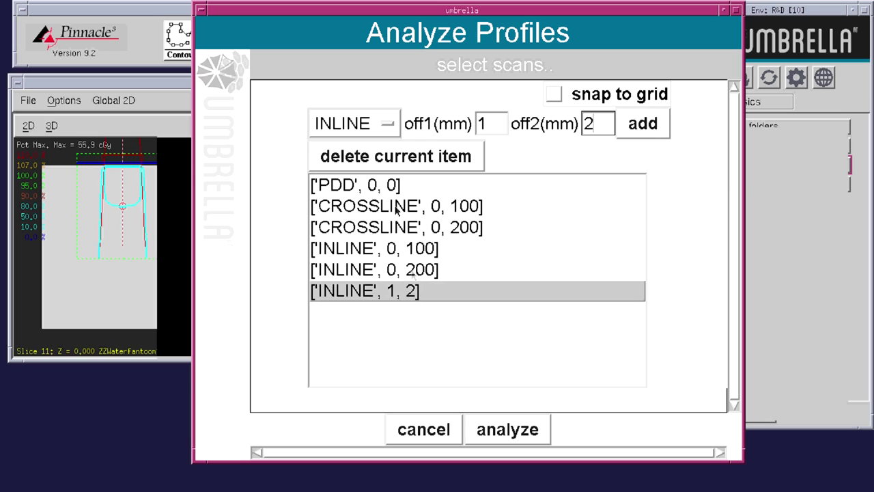
{"action": "left_click", "coordinate": [464, 157]}
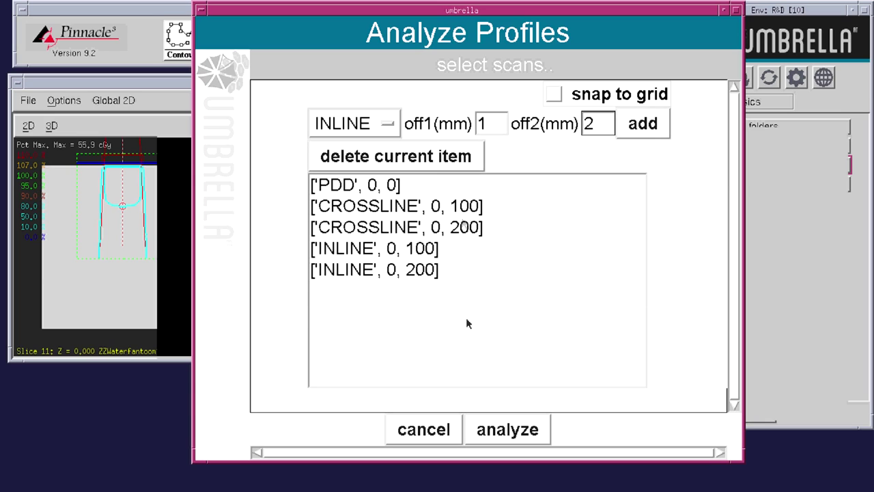
{"action": "left_click", "coordinate": [512, 435]}
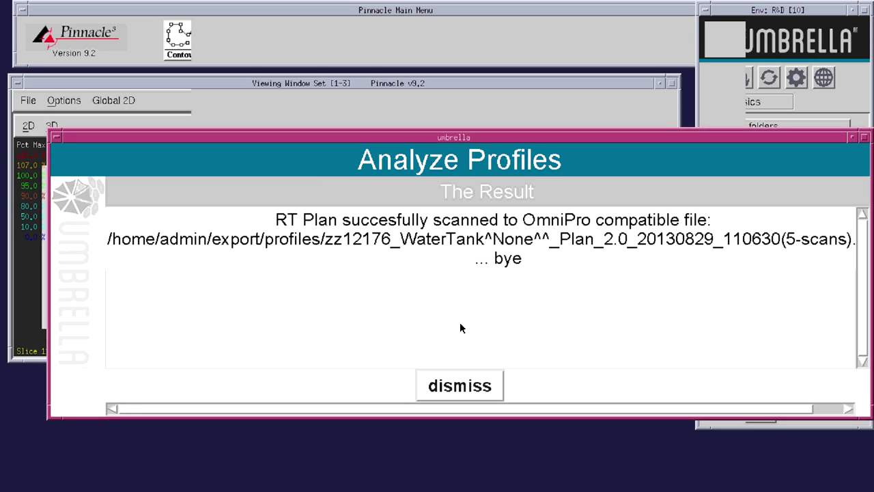
- Dismiss the export result and load the exported five-scan profile as an OmniPro 6 ASCII file
{"action": "left_click", "coordinate": [466, 386]}
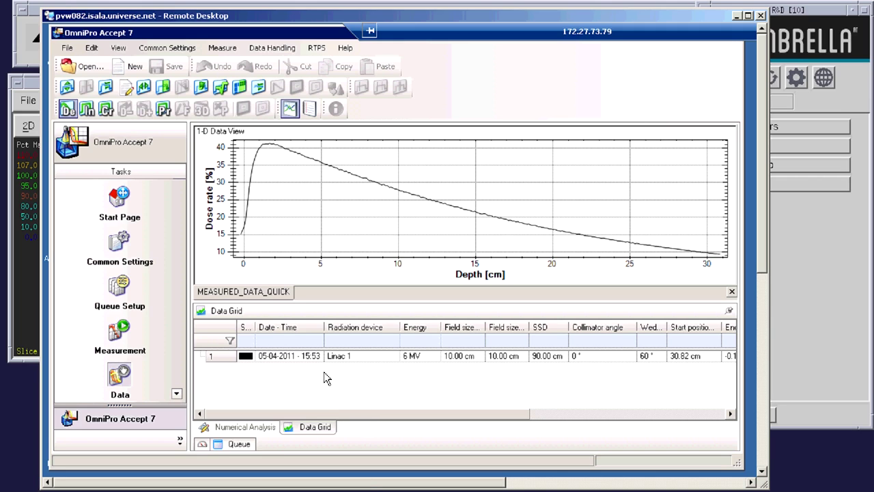
{"action": "left_click", "coordinate": [311, 354]}
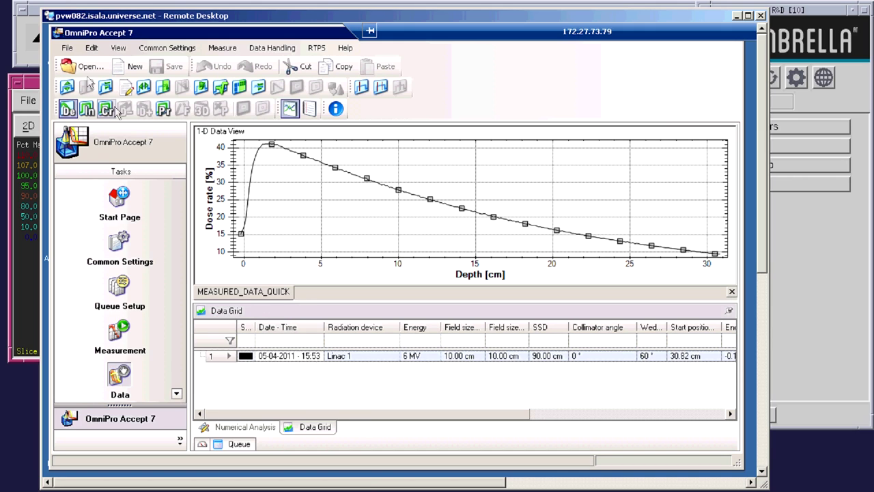
{"action": "left_click", "coordinate": [86, 66]}
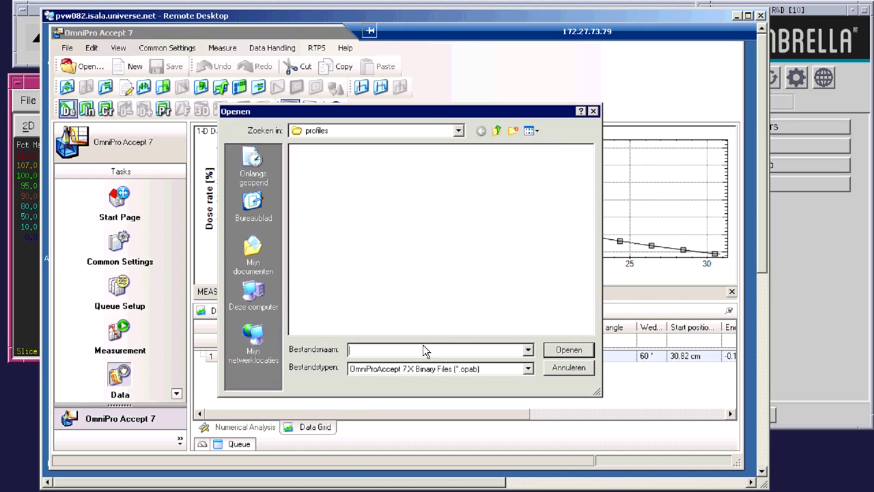
{"action": "left_click", "coordinate": [527, 369]}
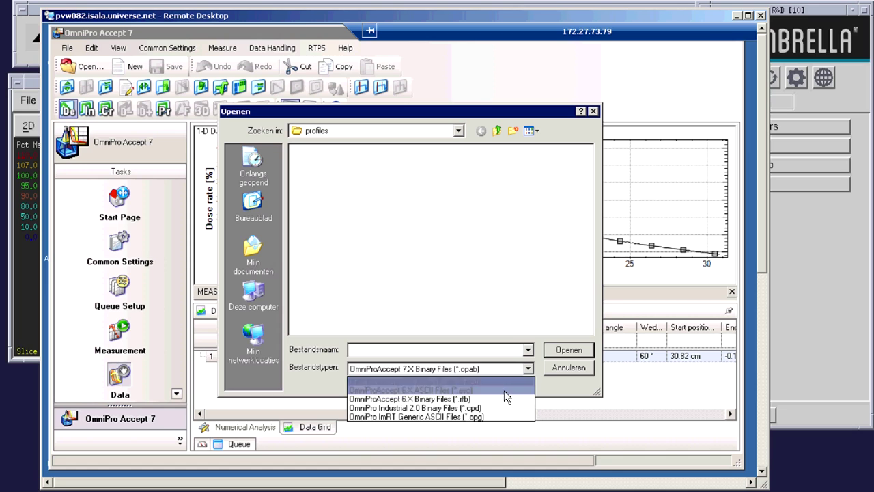
{"action": "left_click", "coordinate": [504, 390]}
{"action": "left_click", "coordinate": [358, 150]}
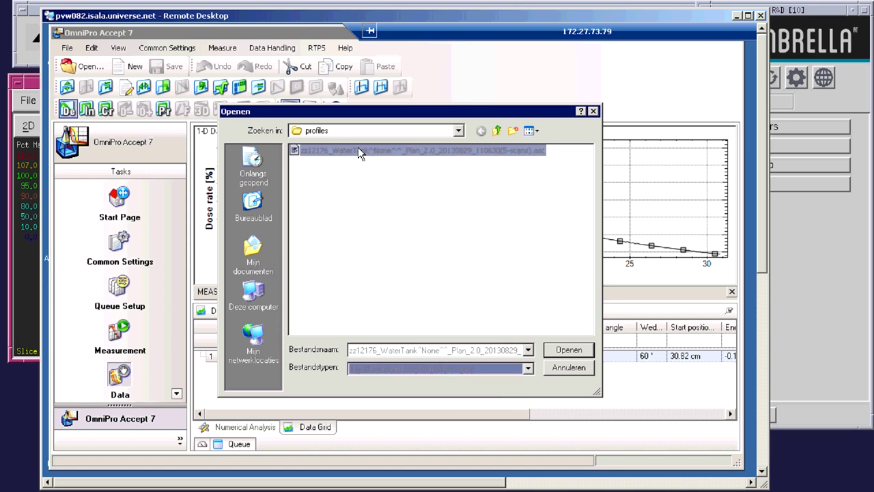
{"action": "left_click", "coordinate": [569, 349]}
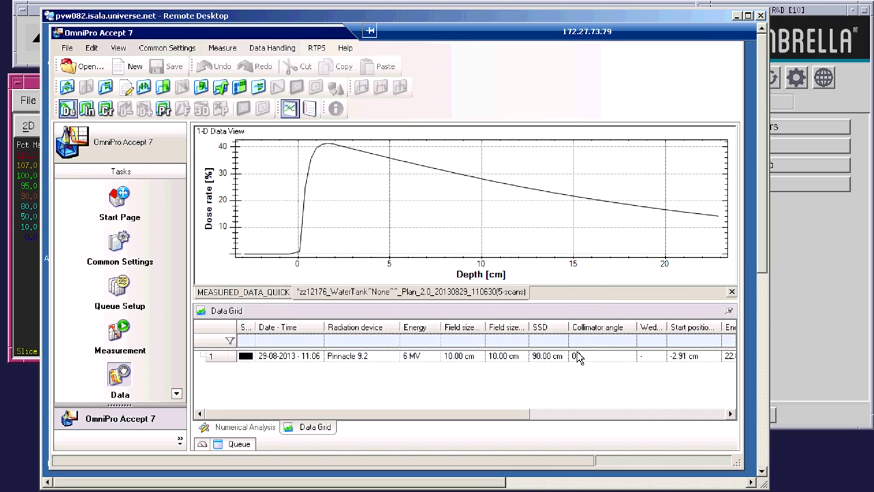
- Paste the Pinnacle profile beside the measured Linac 1 data, mark the Pinnacle 9.2 curve, then minimize the remote desktop
{"action": "left_click", "coordinate": [499, 183]}
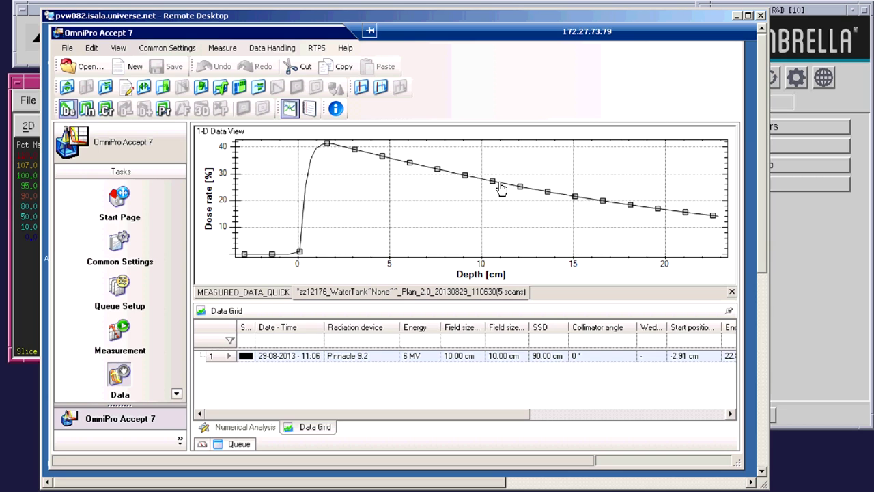
{"action": "left_click", "coordinate": [234, 293]}
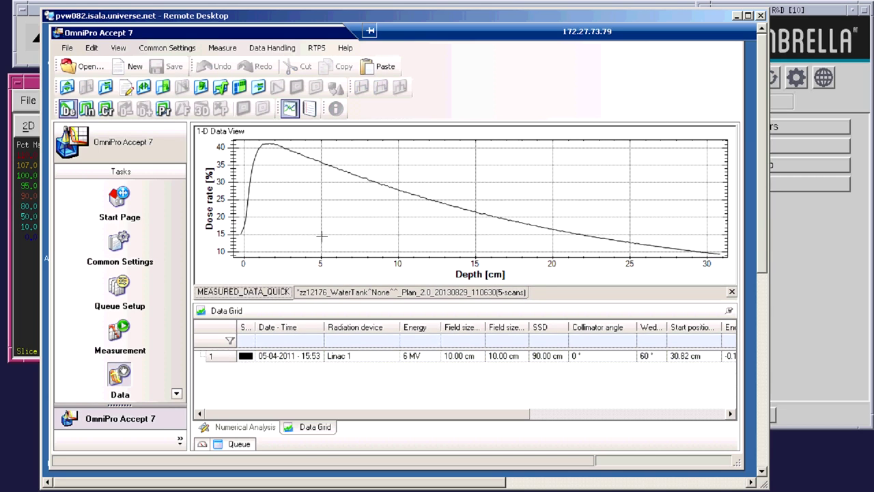
{"action": "key", "text": "ctrl+v"}
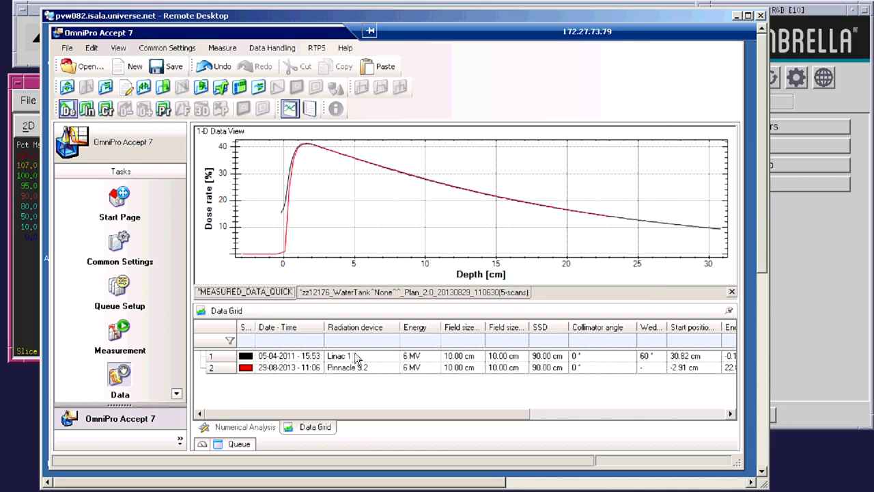
{"action": "left_click", "coordinate": [357, 359]}
{"action": "left_click", "coordinate": [360, 370]}
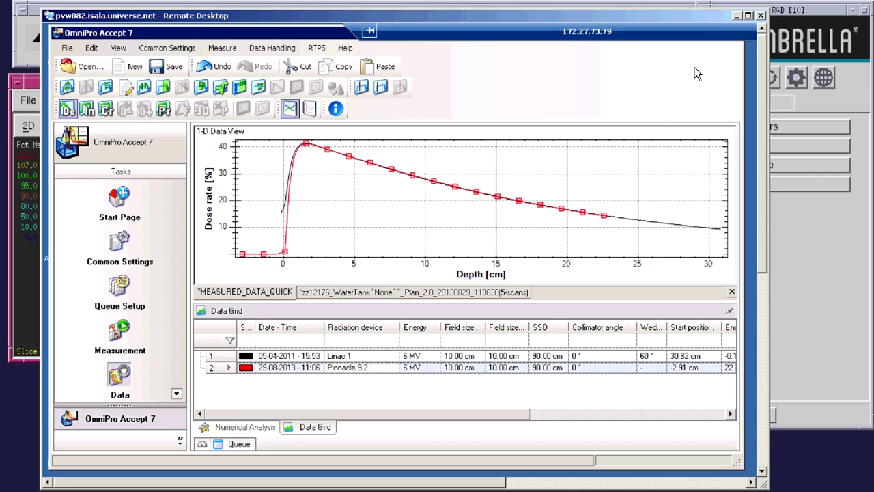
{"action": "left_click", "coordinate": [737, 15]}
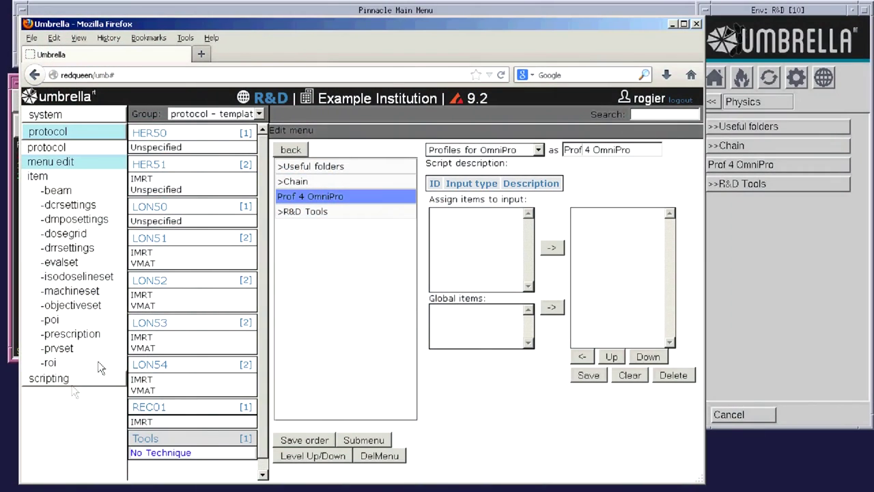
- Go to the scripting section of Umbrella's web admin
{"action": "left_click", "coordinate": [66, 382]}
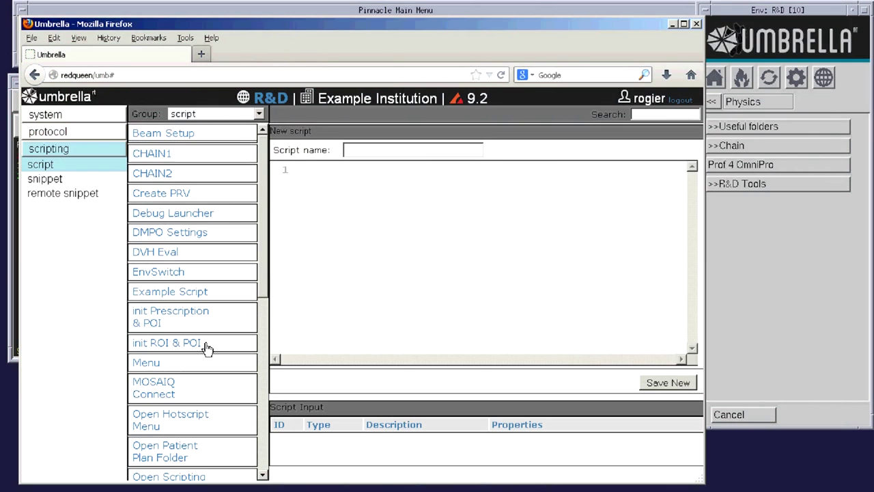
- Open the Profiles for OmniPro script and highlight its two snipExecRemote calls
{"action": "scroll", "coordinate": [266, 282], "scroll_direction": "down", "scroll_amount": 4}
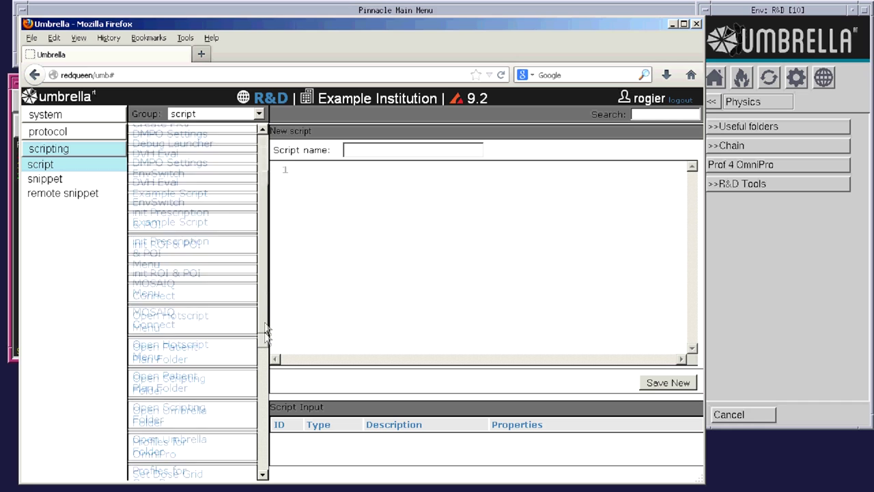
{"action": "left_click", "coordinate": [176, 408]}
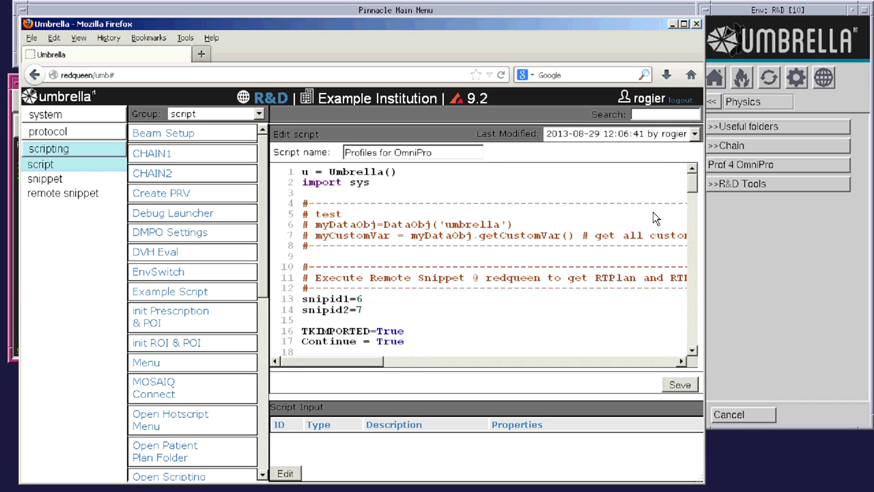
{"action": "left_click_drag", "start_coordinate": [695, 192], "coordinate": [692, 216]}
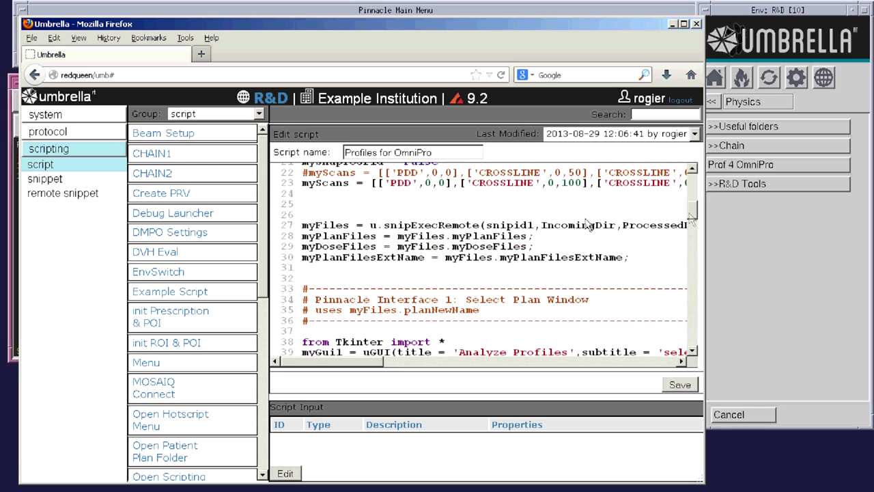
{"action": "double_click", "coordinate": [453, 225]}
{"action": "left_click_drag", "start_coordinate": [694, 217], "coordinate": [694, 275]}
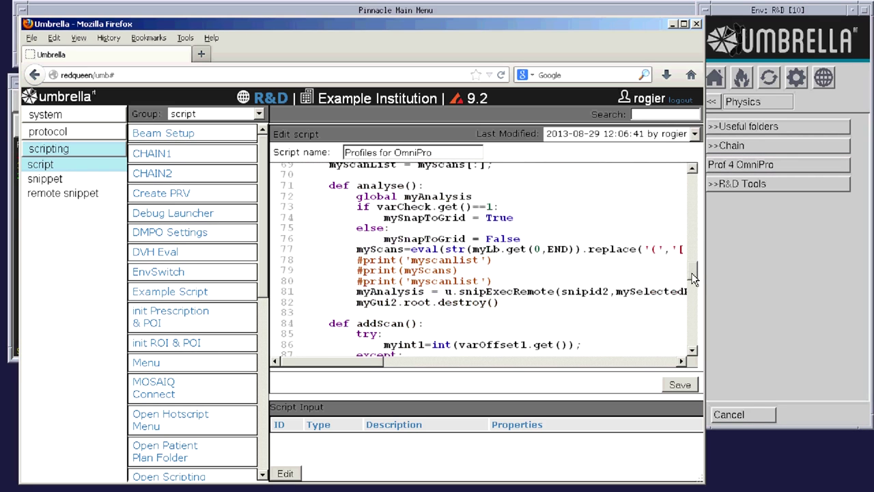
{"action": "double_click", "coordinate": [521, 291]}
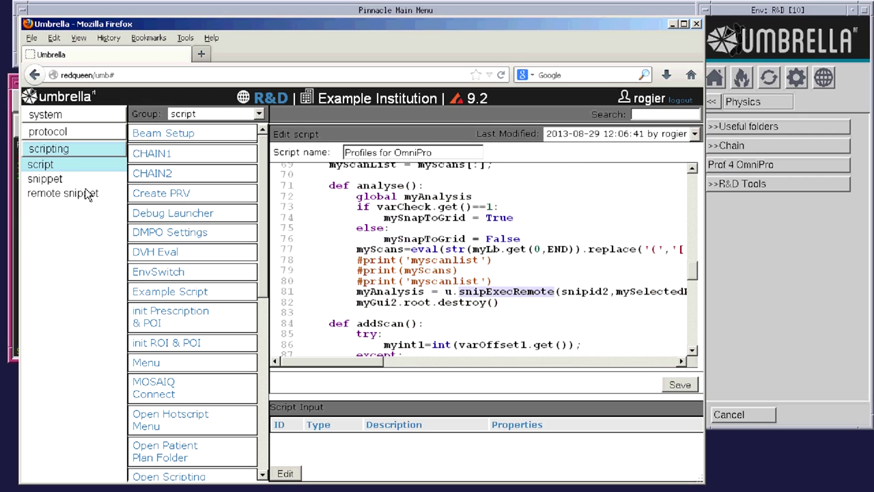
- Open the profileAnalyze remote snippet and highlight its dicom and numpy imports
{"action": "left_click", "coordinate": [63, 194]}
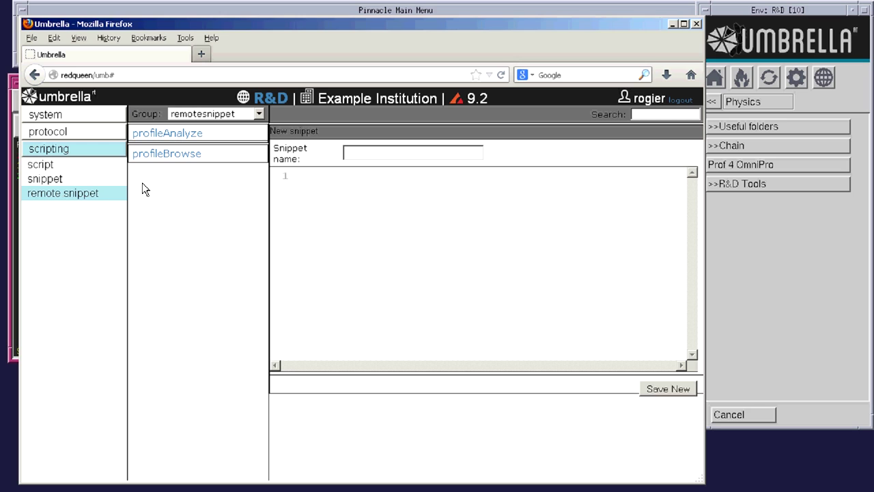
{"action": "left_click", "coordinate": [176, 136]}
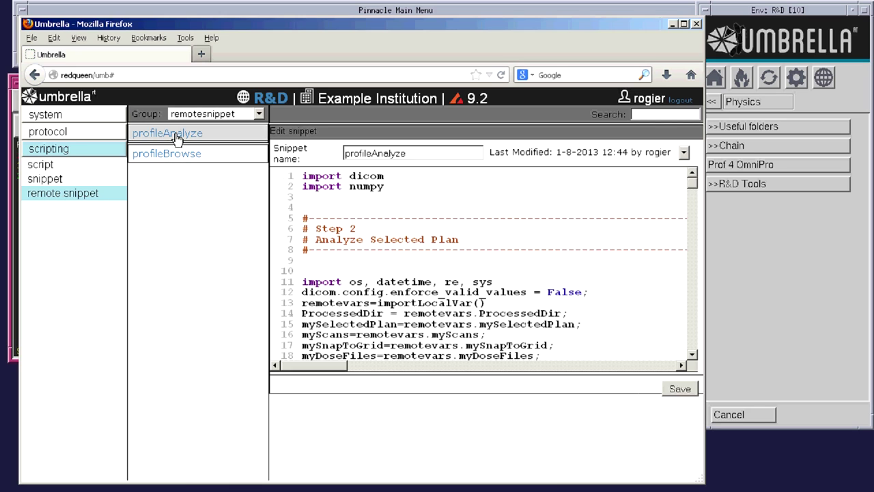
{"action": "double_click", "coordinate": [367, 174]}
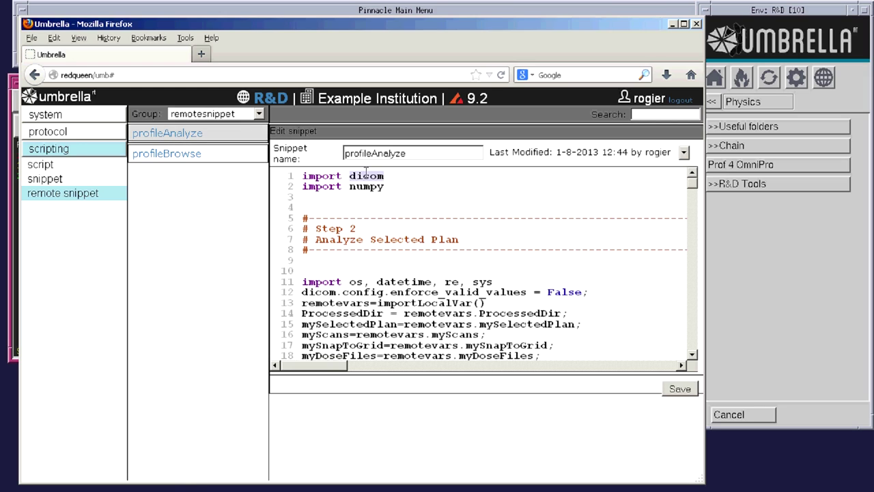
{"action": "double_click", "coordinate": [367, 187]}
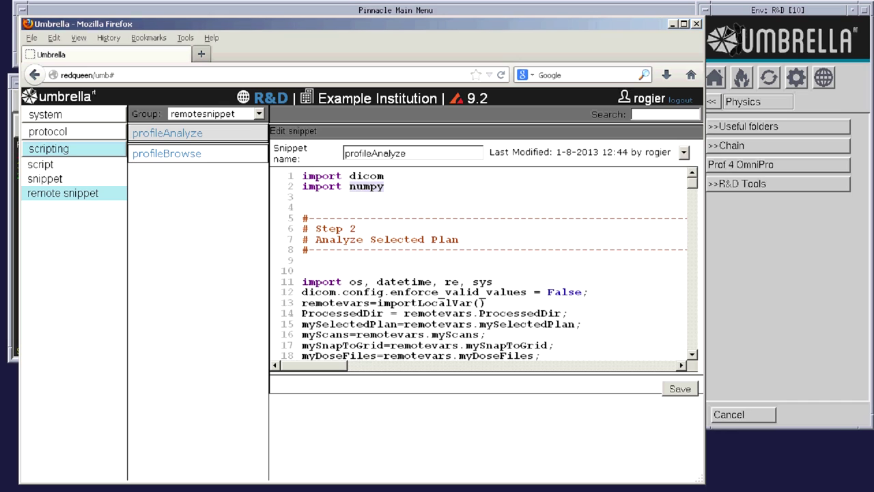
{"action": "right_click", "coordinate": [703, 372]}
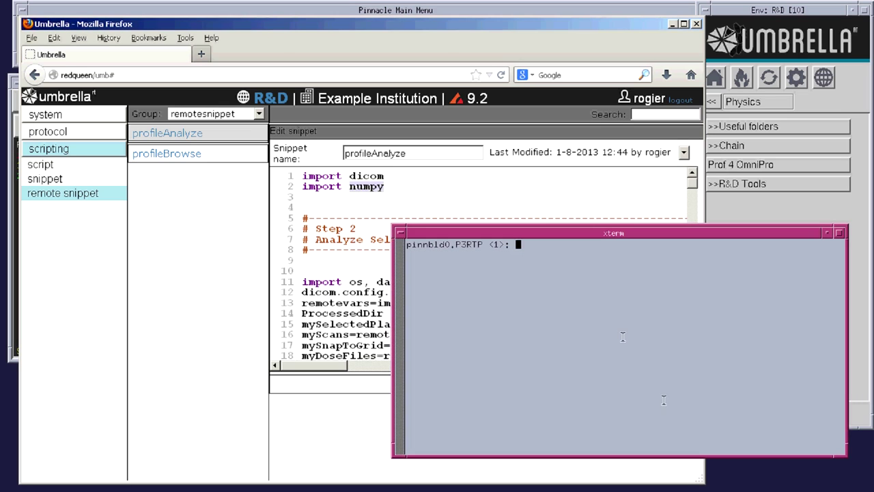
- Start Python in xterm, note version 2.3.3, and run 'import dicom', which fails
{"action": "type", "text": "python"}
{"action": "key", "text": "Return"}
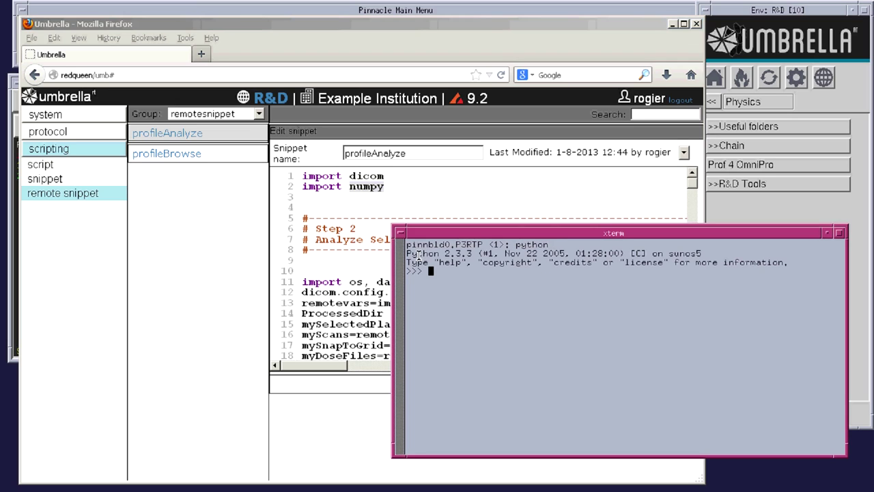
{"action": "left_click_drag", "start_coordinate": [408, 253], "coordinate": [473, 254]}
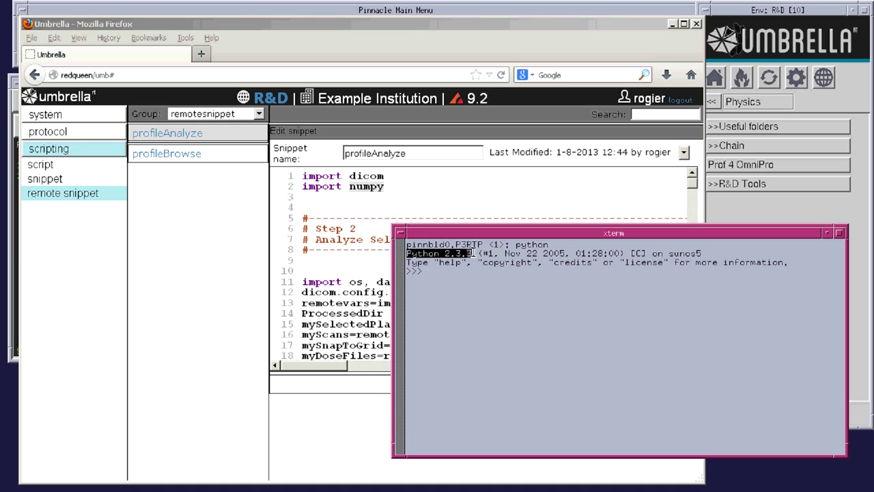
{"action": "left_click", "coordinate": [444, 271]}
{"action": "type", "text": "import "}
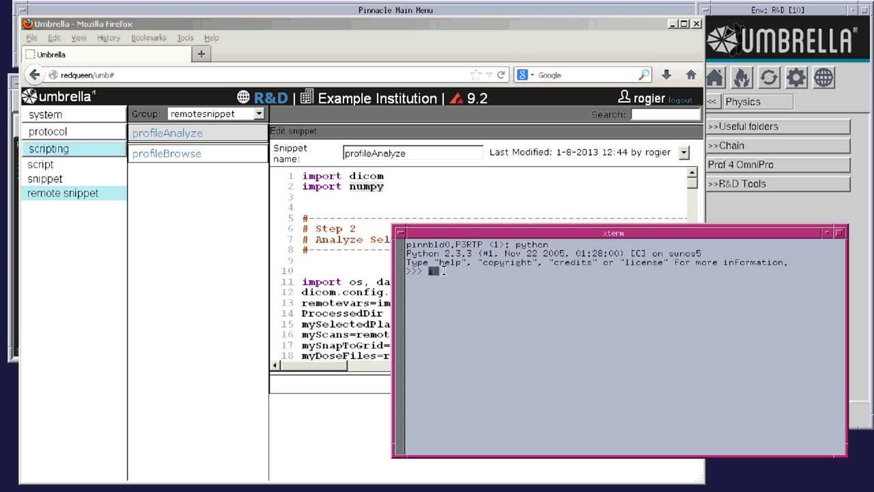
{"action": "type", "text": "dicom"}
{"action": "key", "text": "Return"}
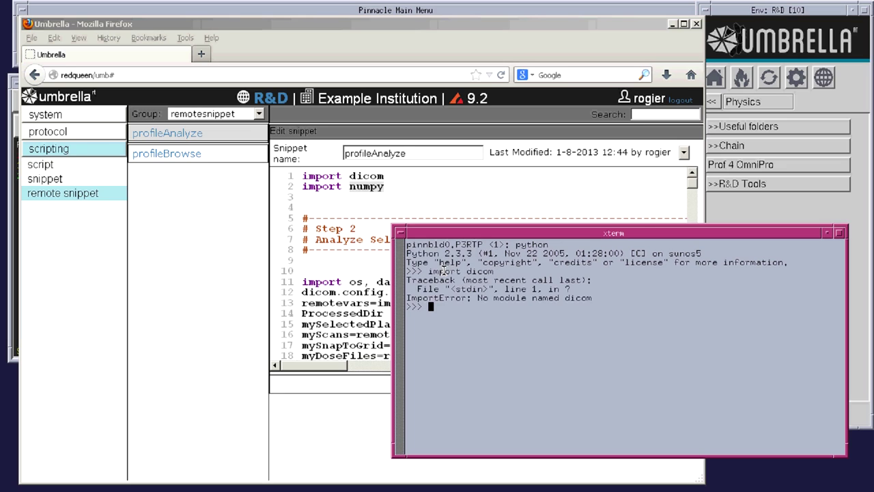
- Run 'import numpy' and see it also fail with an ImportError
{"action": "type", "text": "import numop"}
{"action": "key", "text": "BackSpace"}
{"action": "key", "text": "BackSpace"}
{"action": "type", "text": "py"}
{"action": "key", "text": "Return"}
{"action": "type", "text": ":("}
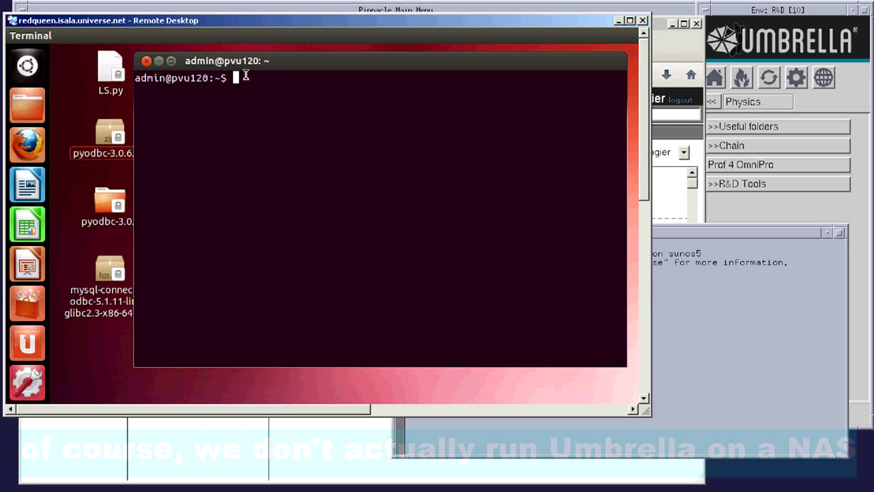
- Start Python 2.7.3 in the remote terminal and run 'import dicom' and 'import numpy' successfully
{"action": "type", "text": "python"}
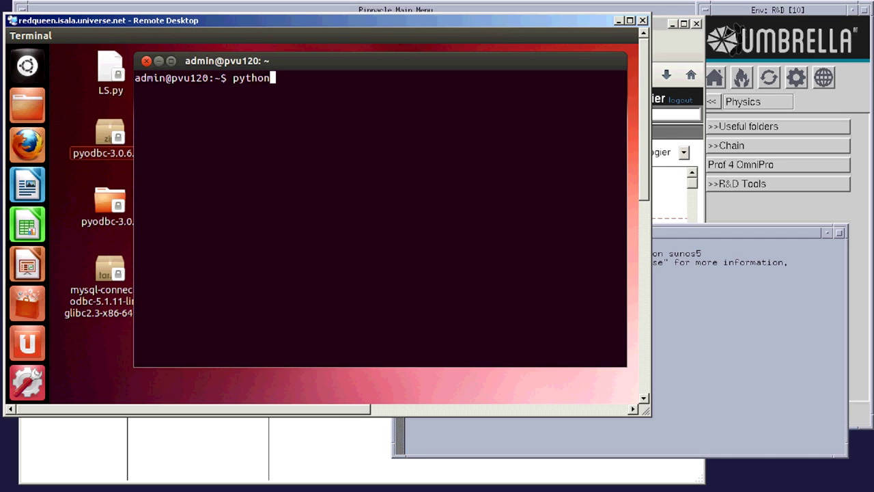
{"action": "key", "text": "Return"}
{"action": "type", "text": "im"}
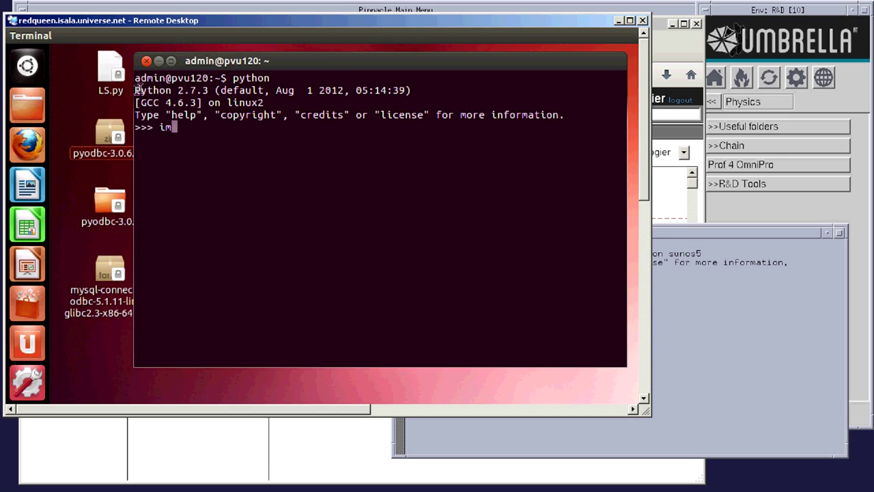
{"action": "left_click_drag", "start_coordinate": [135, 89], "coordinate": [210, 89]}
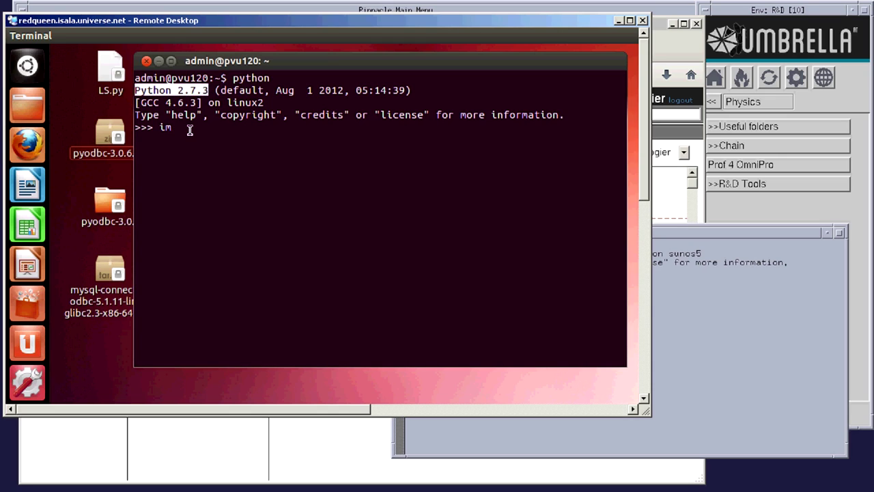
{"action": "left_click", "coordinate": [190, 130]}
{"action": "type", "text": "port dicom"}
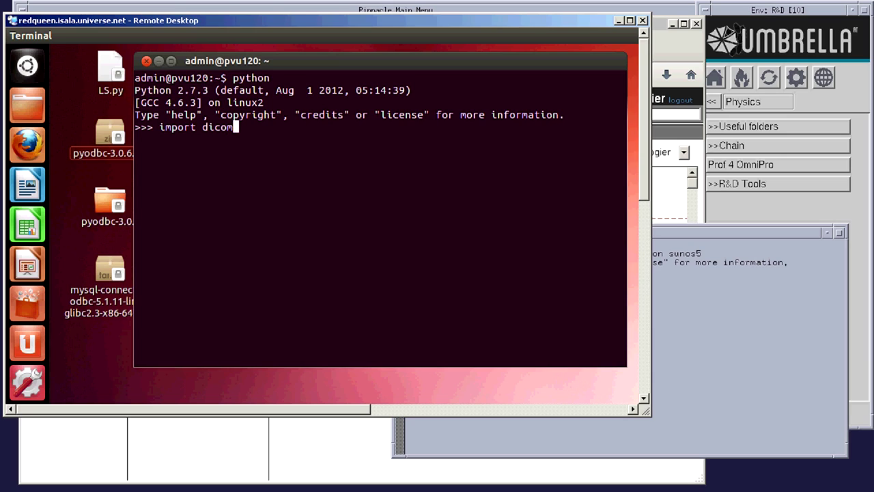
{"action": "key", "text": "Return"}
{"action": "type", "text": "import numpy"}
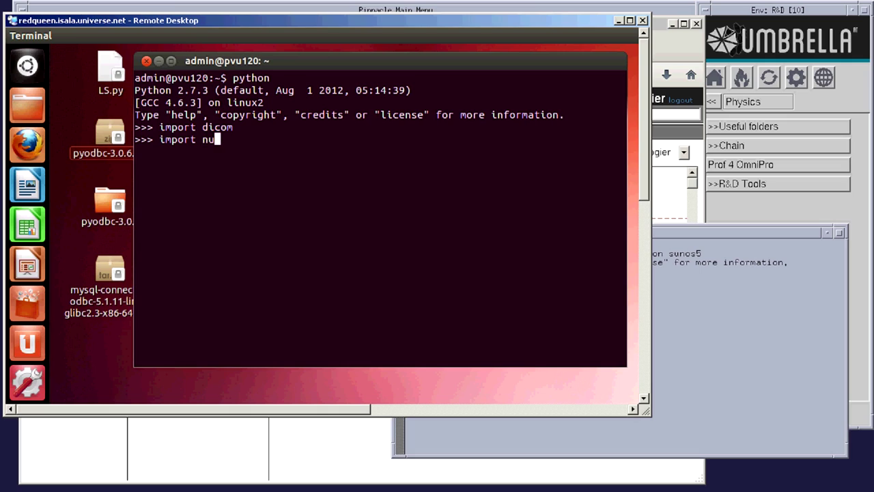
{"action": "key", "text": "Return"}
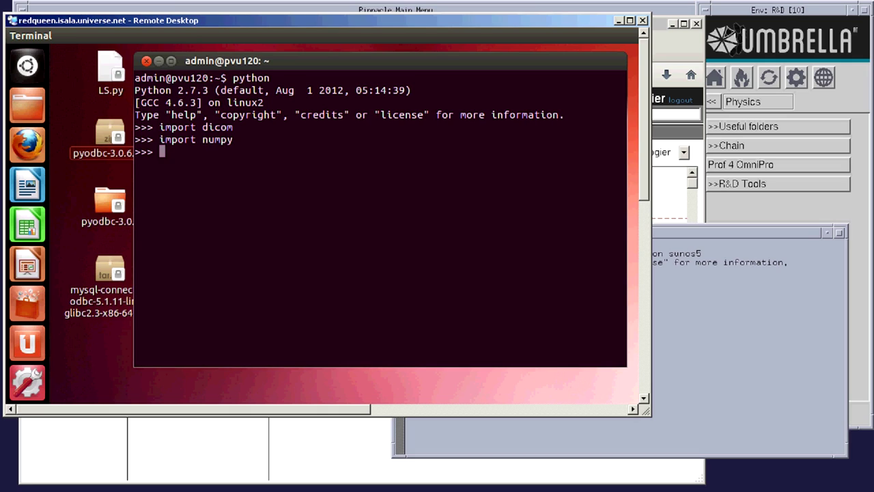